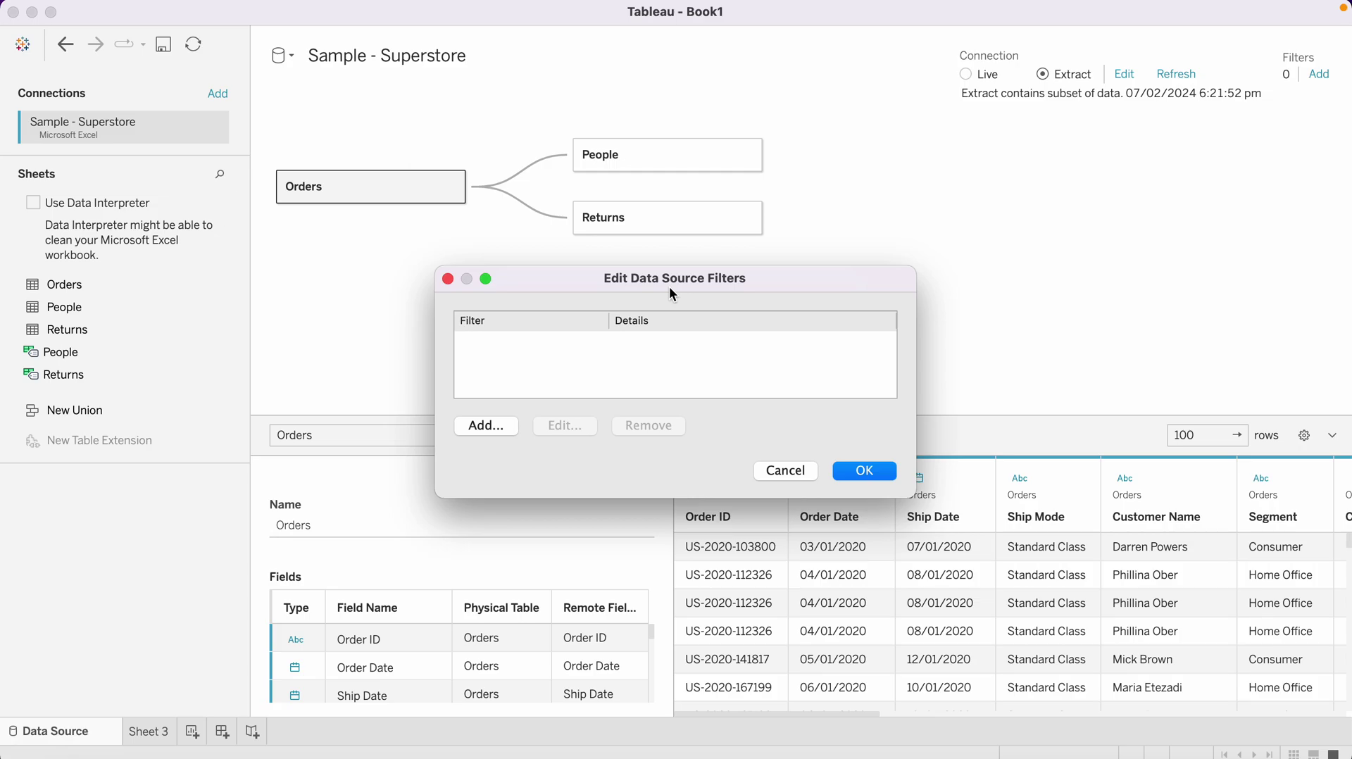
# Add a data source filter on City that keeps Hoover, Houston, Jackson and Kent.
pyautogui.click(486, 425)
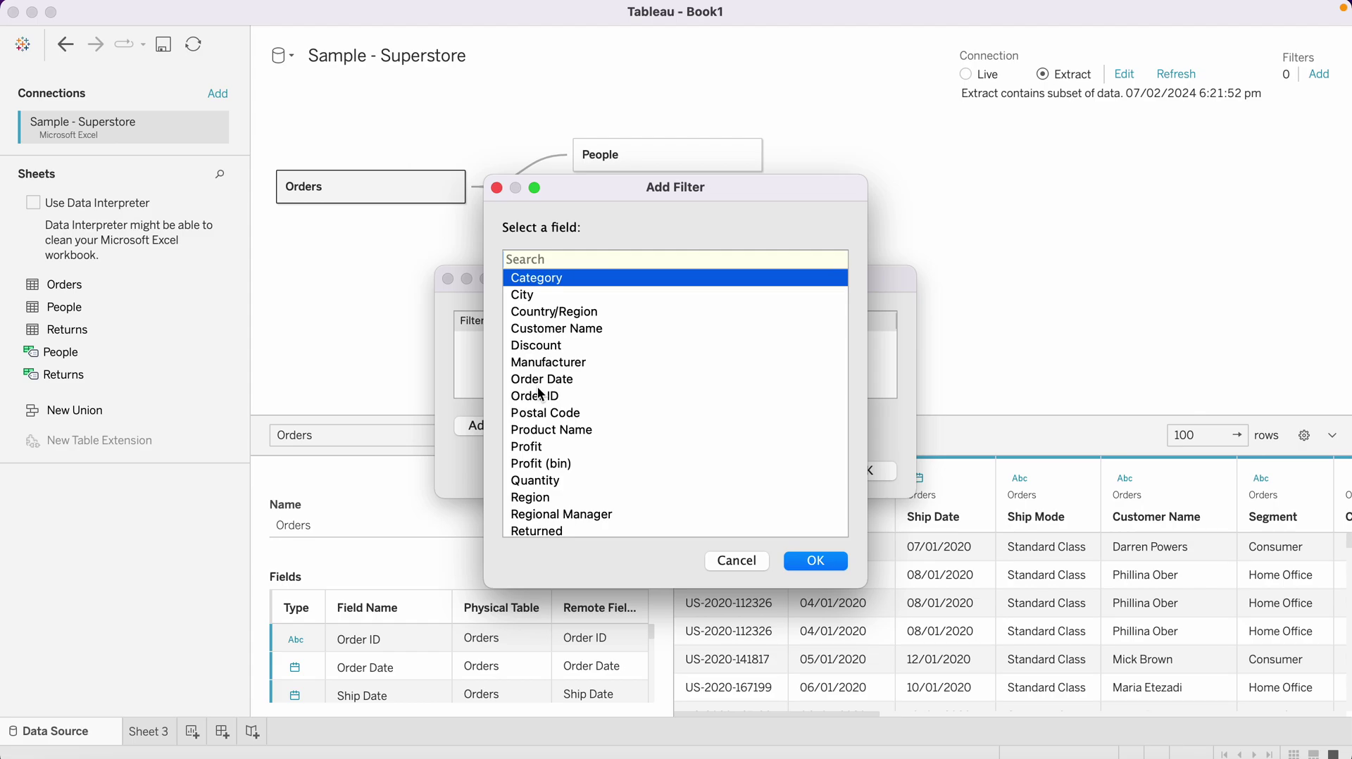
pyautogui.click(533, 296)
pyautogui.doubleClick(533, 295)
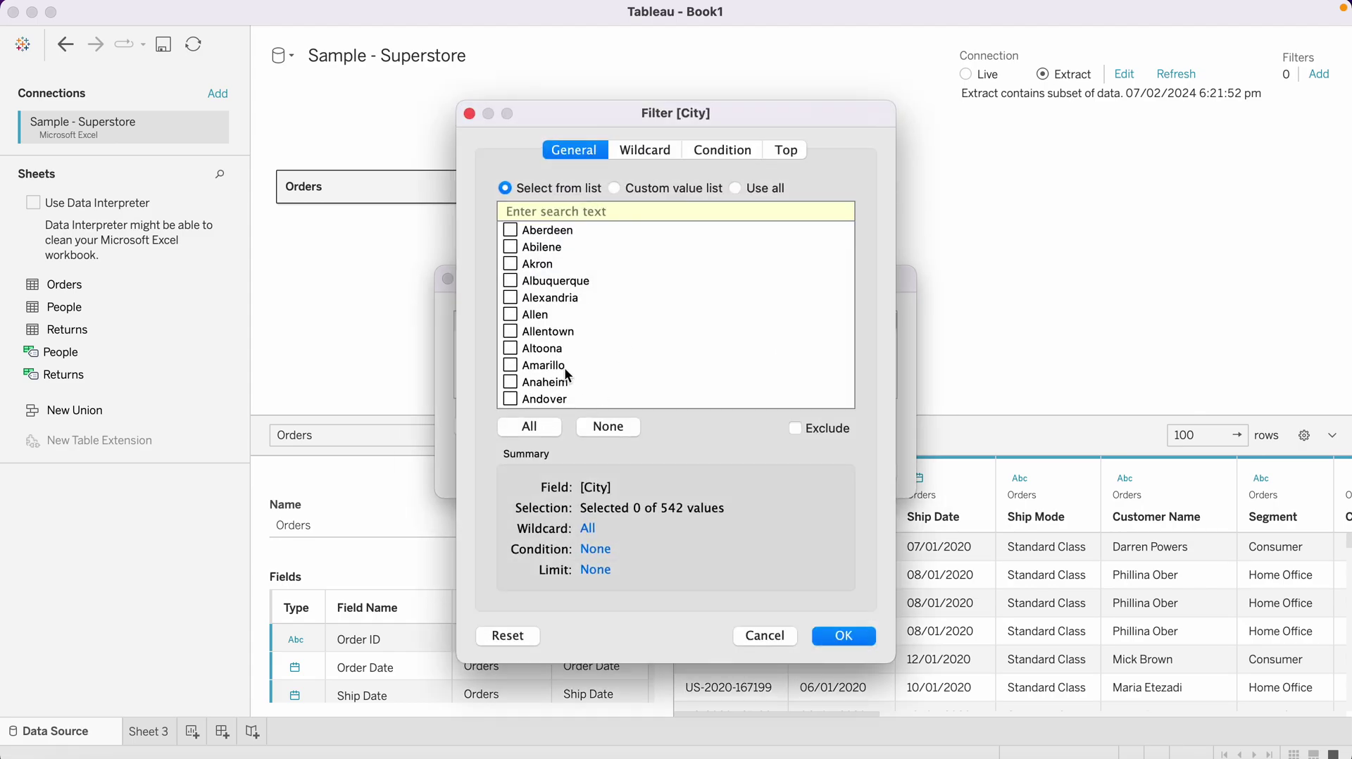
pyautogui.scroll(-15, 556, 375)
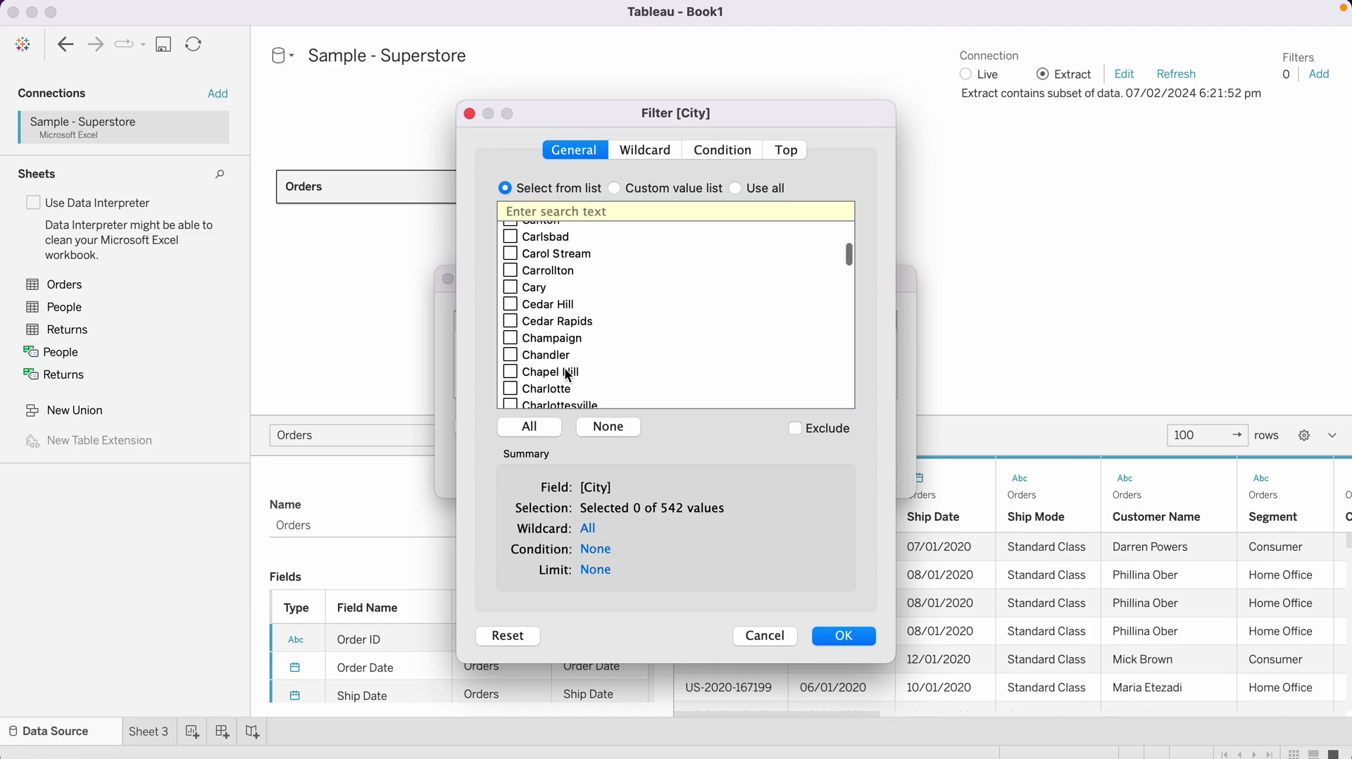
pyautogui.scroll(-20, 567, 375)
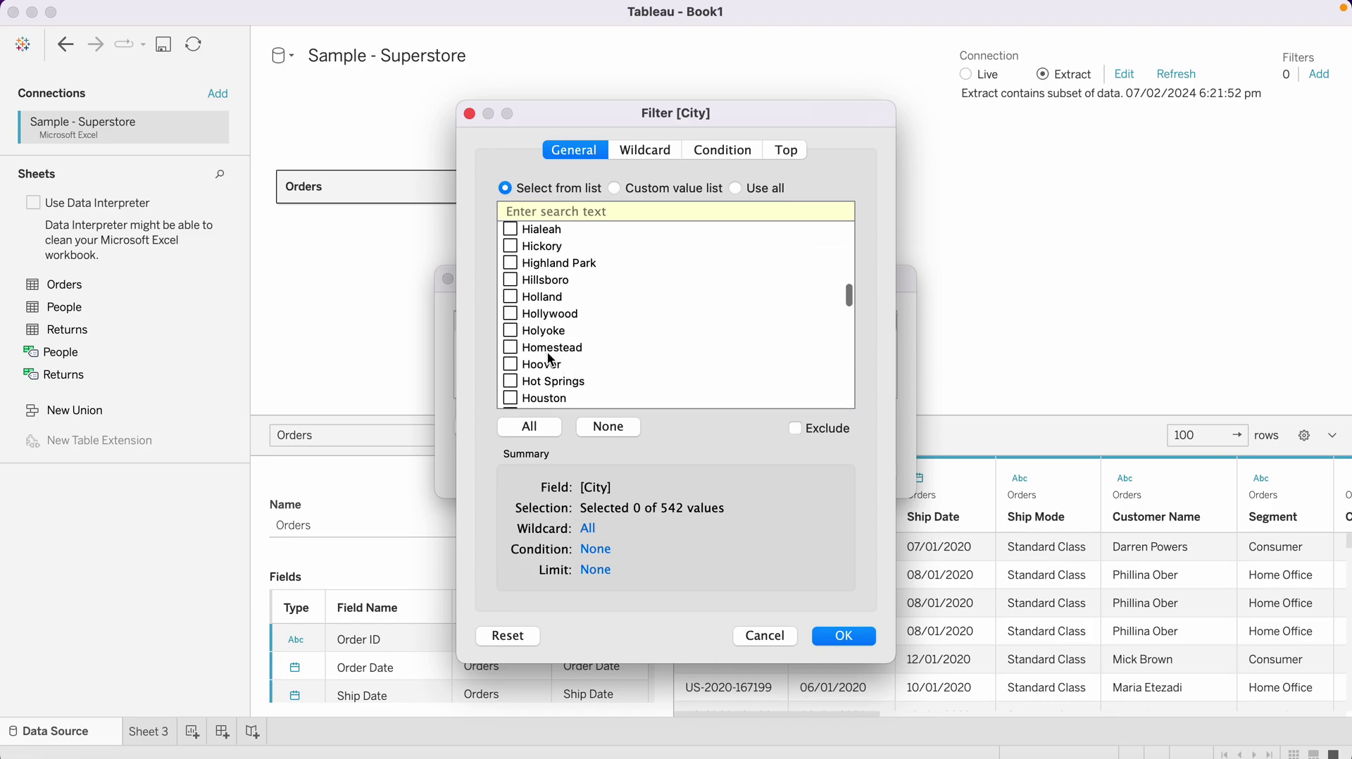
pyautogui.click(509, 364)
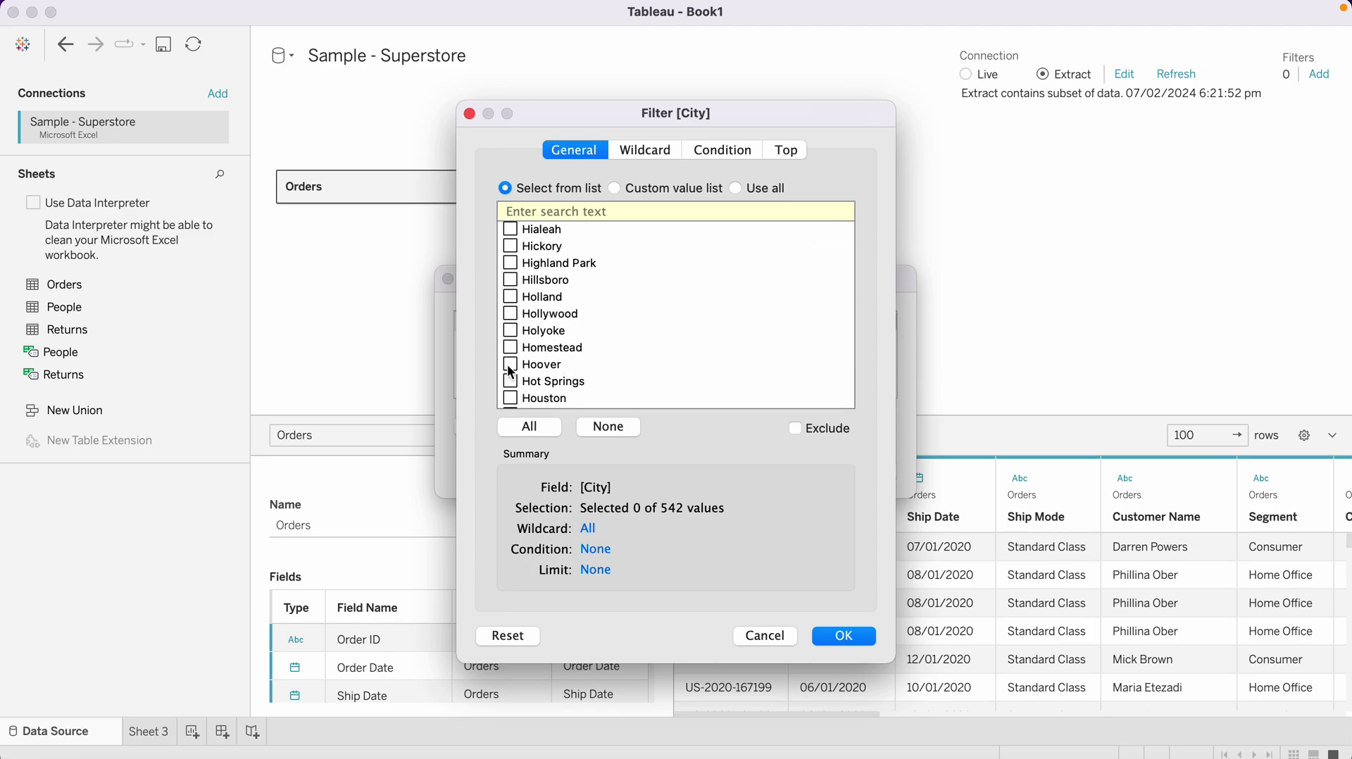
pyautogui.click(517, 399)
pyautogui.scroll(-5, 563, 367)
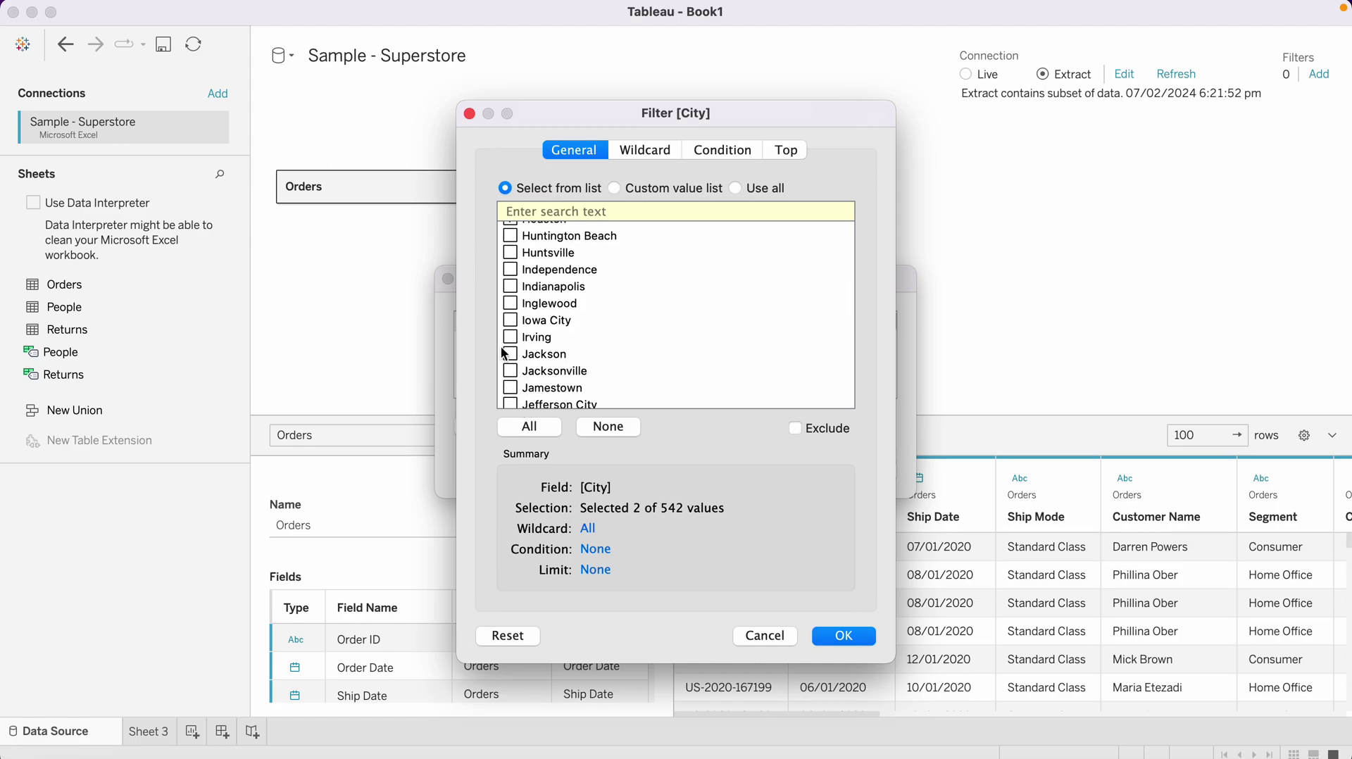
pyautogui.click(509, 354)
pyautogui.scroll(-5, 511, 359)
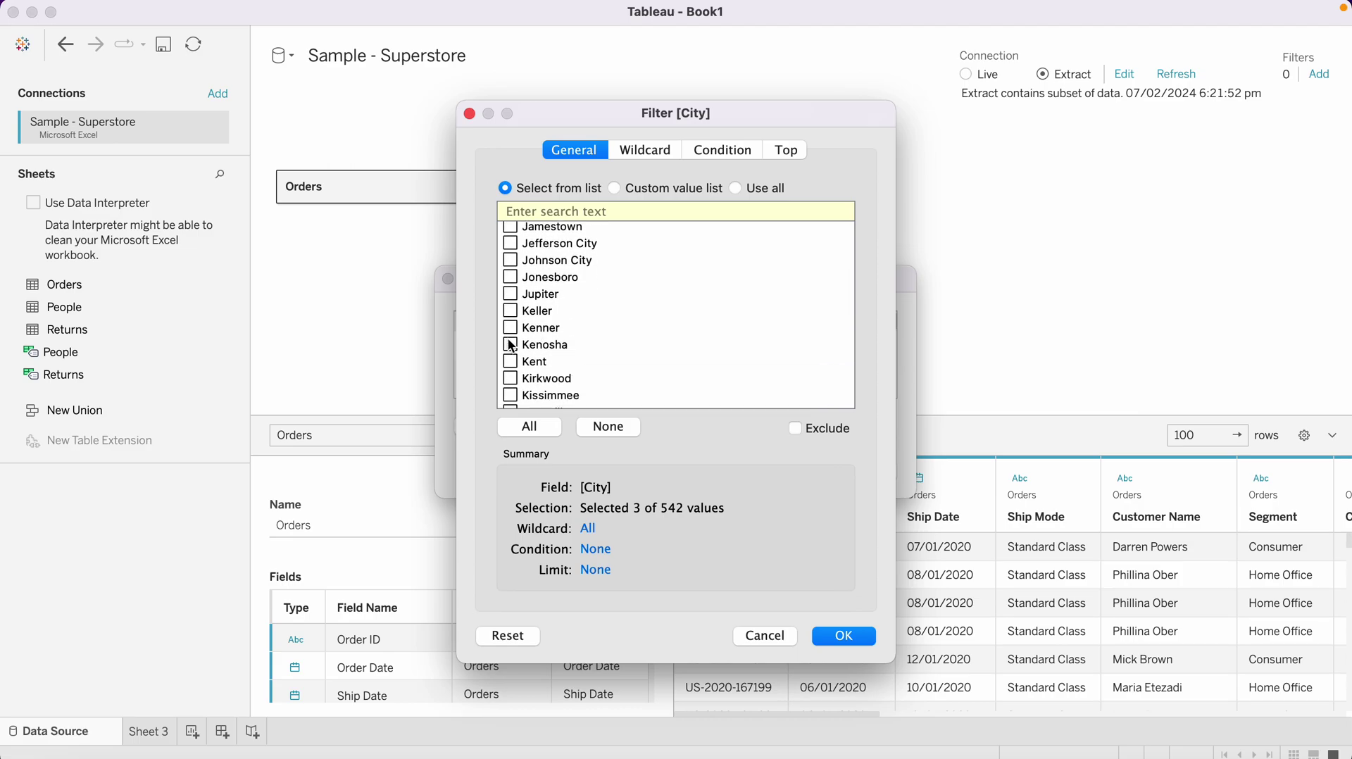
pyautogui.click(510, 362)
pyautogui.click(855, 637)
pyautogui.click(875, 468)
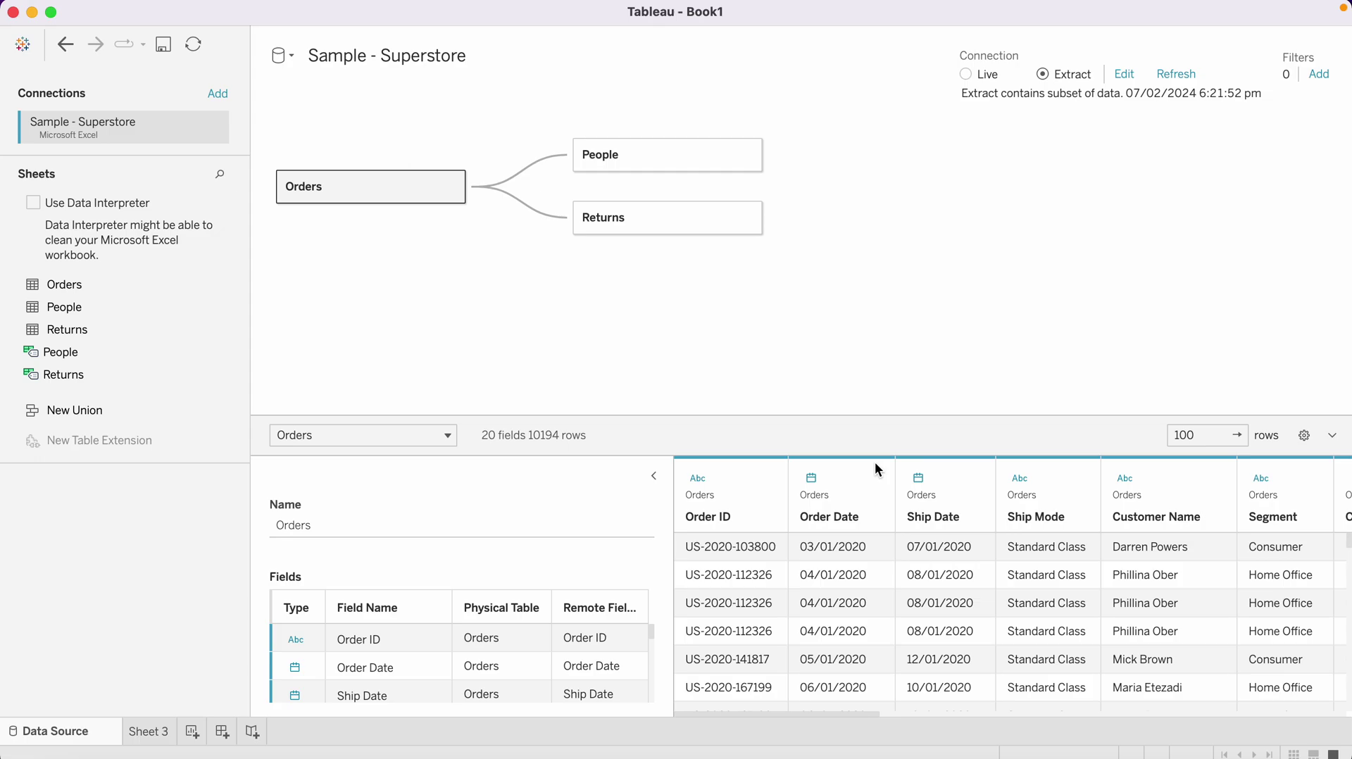
# Find the City field on Sheet 3, place it on Rows, and clear the field search.
pyautogui.click(148, 732)
pyautogui.scroll(-2, 138, 290)
pyautogui.click(61, 139)
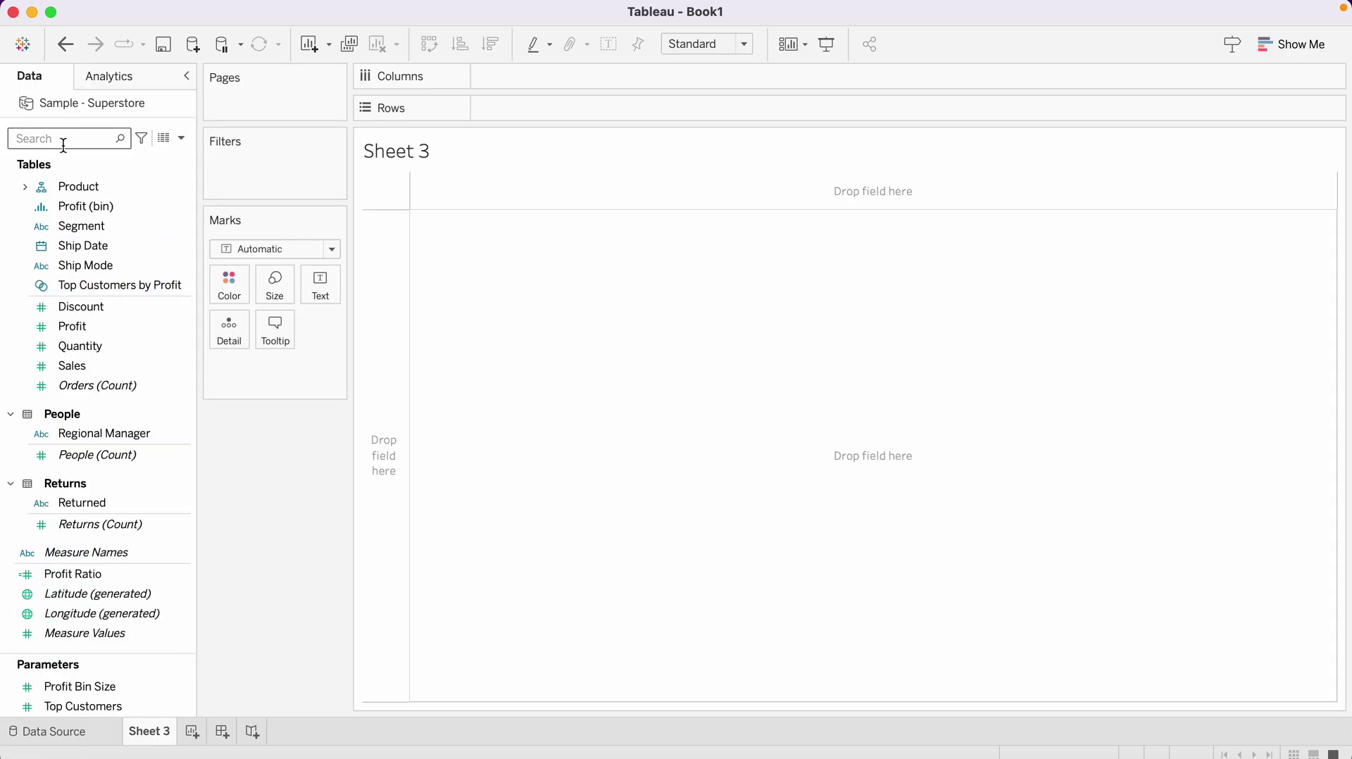
pyautogui.write('city')
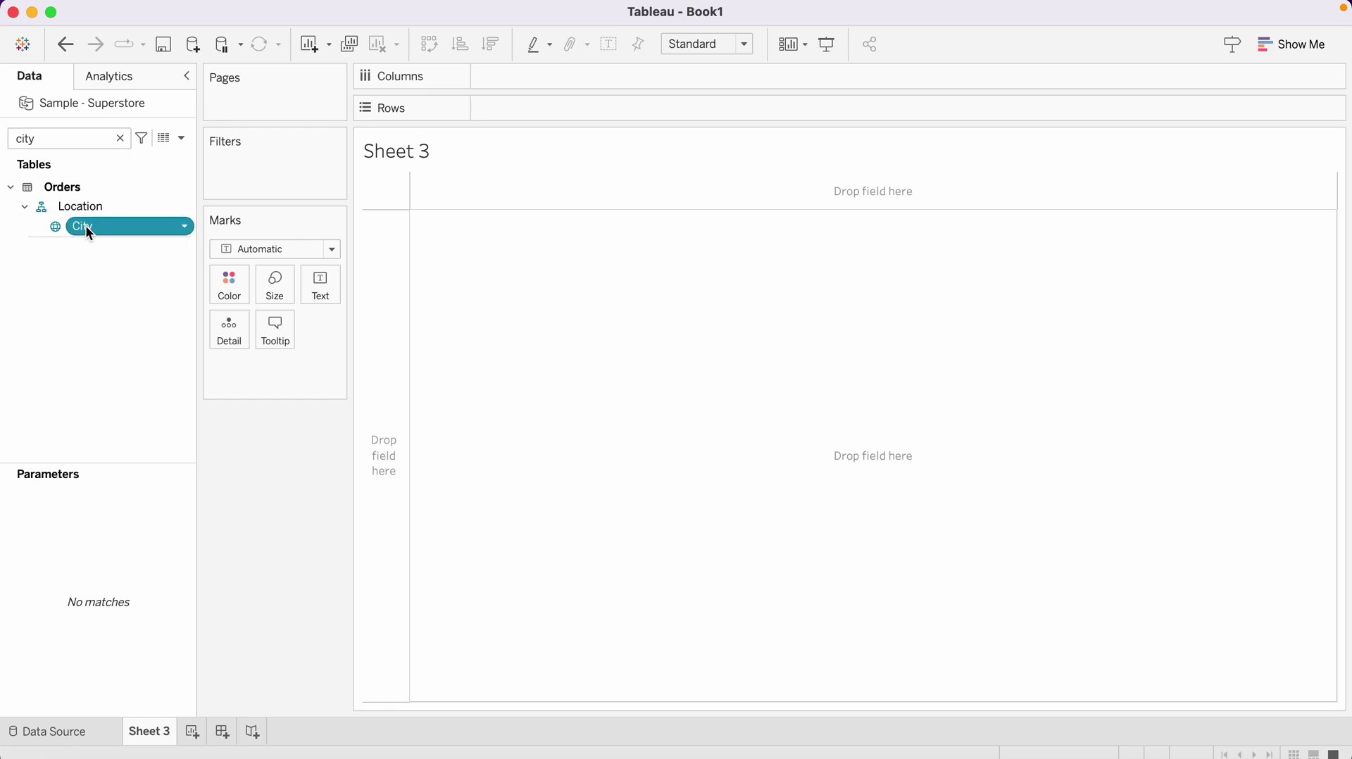
pyautogui.moveTo(86, 226); pyautogui.dragTo(540, 106)
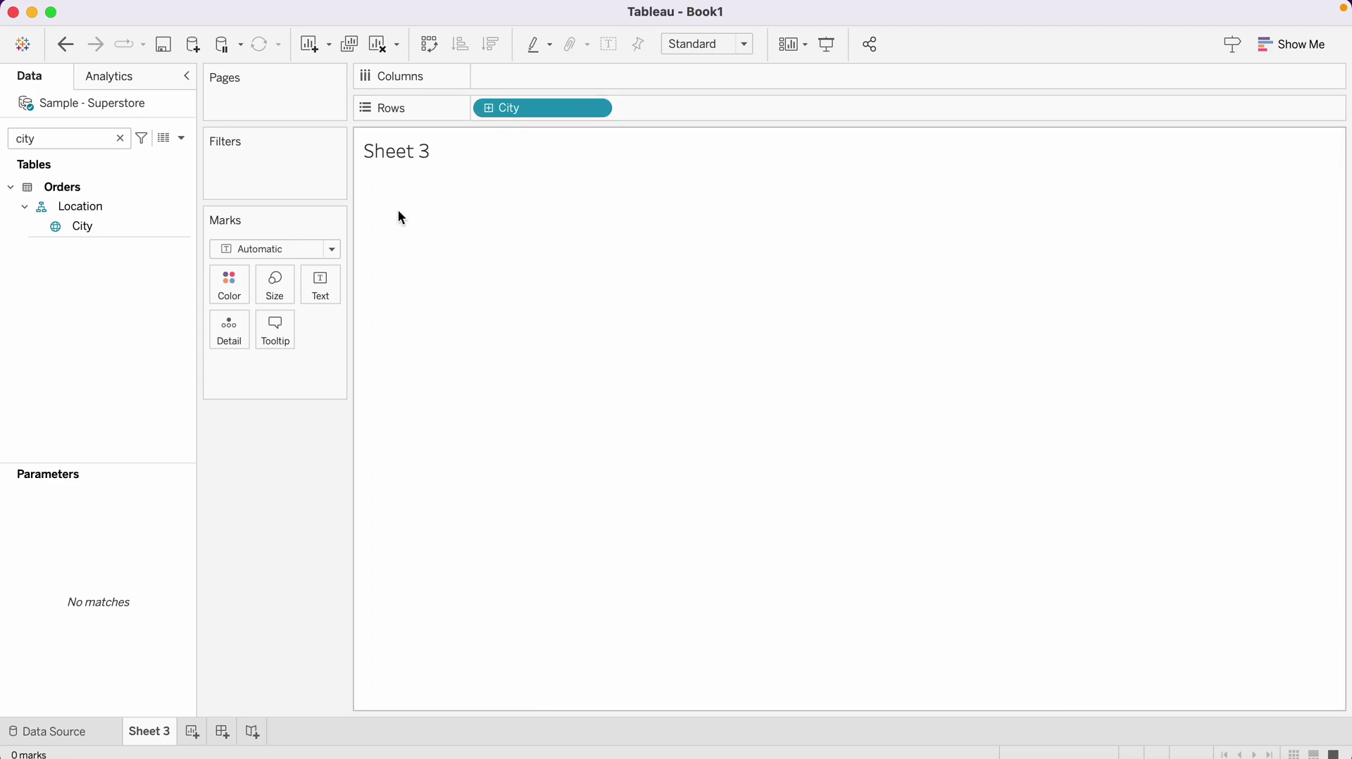
pyautogui.click(121, 138)
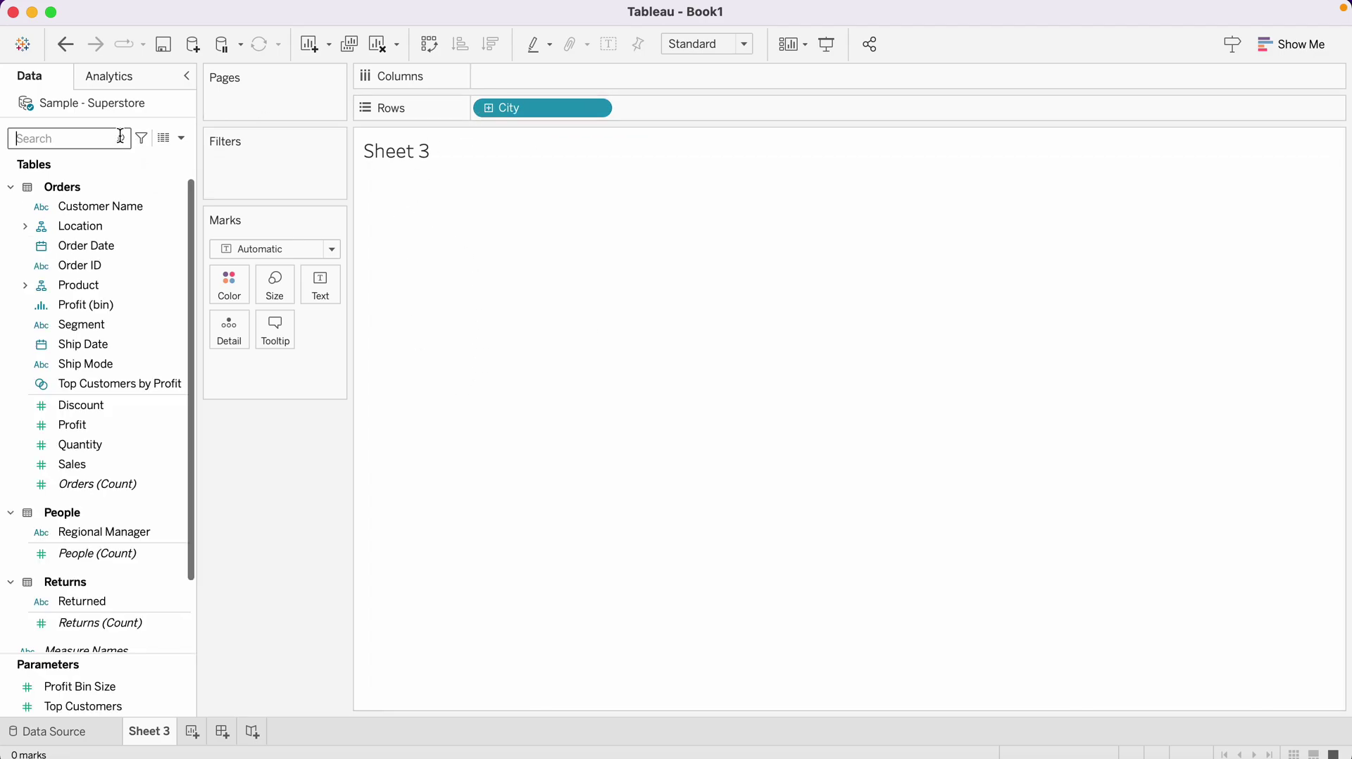
# Return to the data source page and remove the City filter from the data source filters.
pyautogui.click(51, 732)
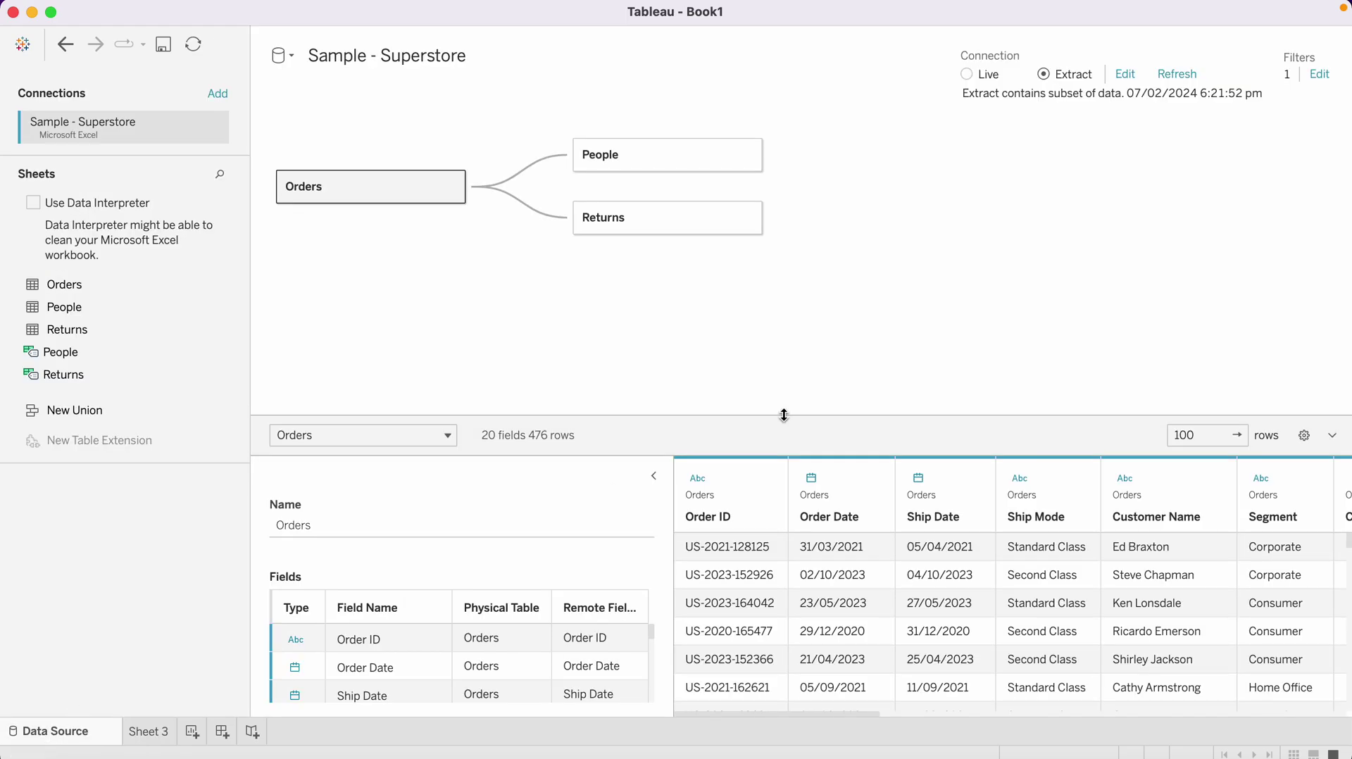
pyautogui.click(1318, 75)
pyautogui.click(712, 341)
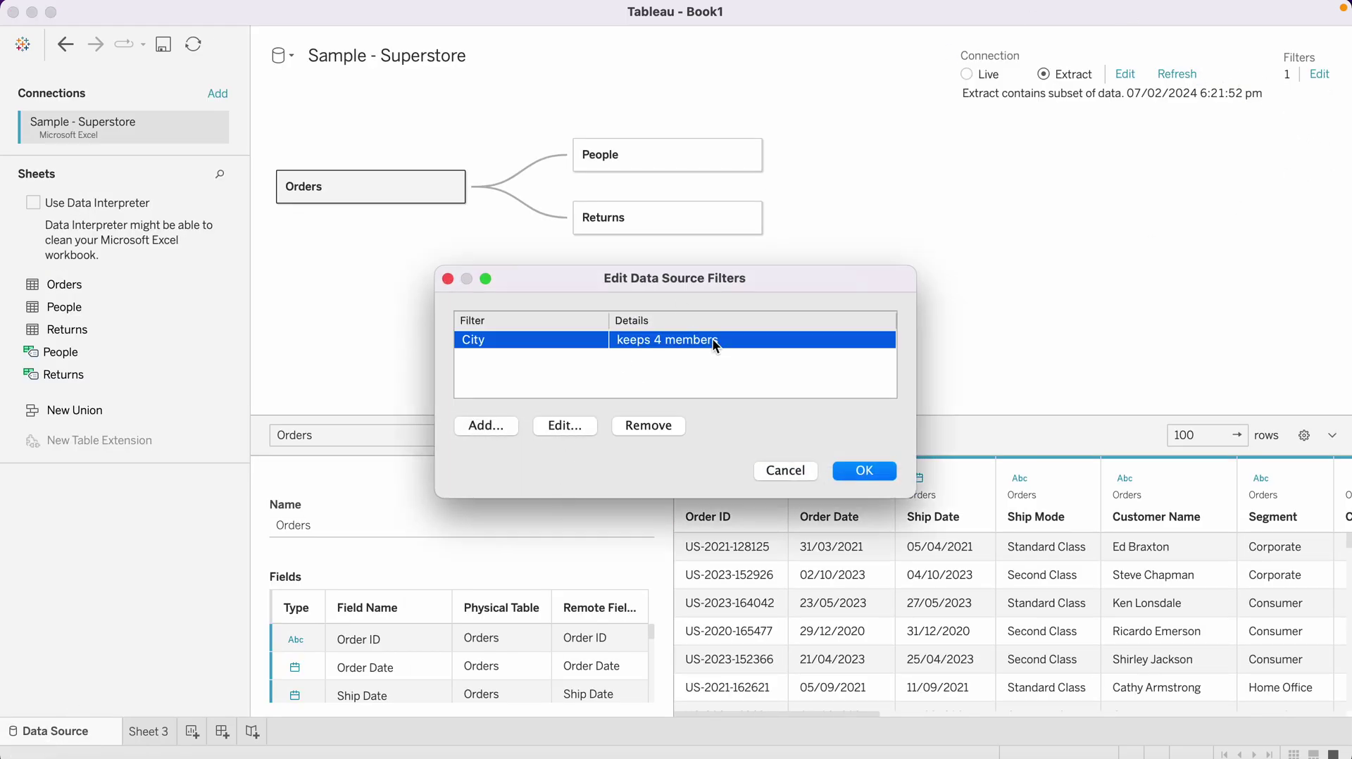
pyautogui.click(661, 425)
# Add a data source filter on Category that keeps Furniture and Office Supplies.
pyautogui.click(486, 425)
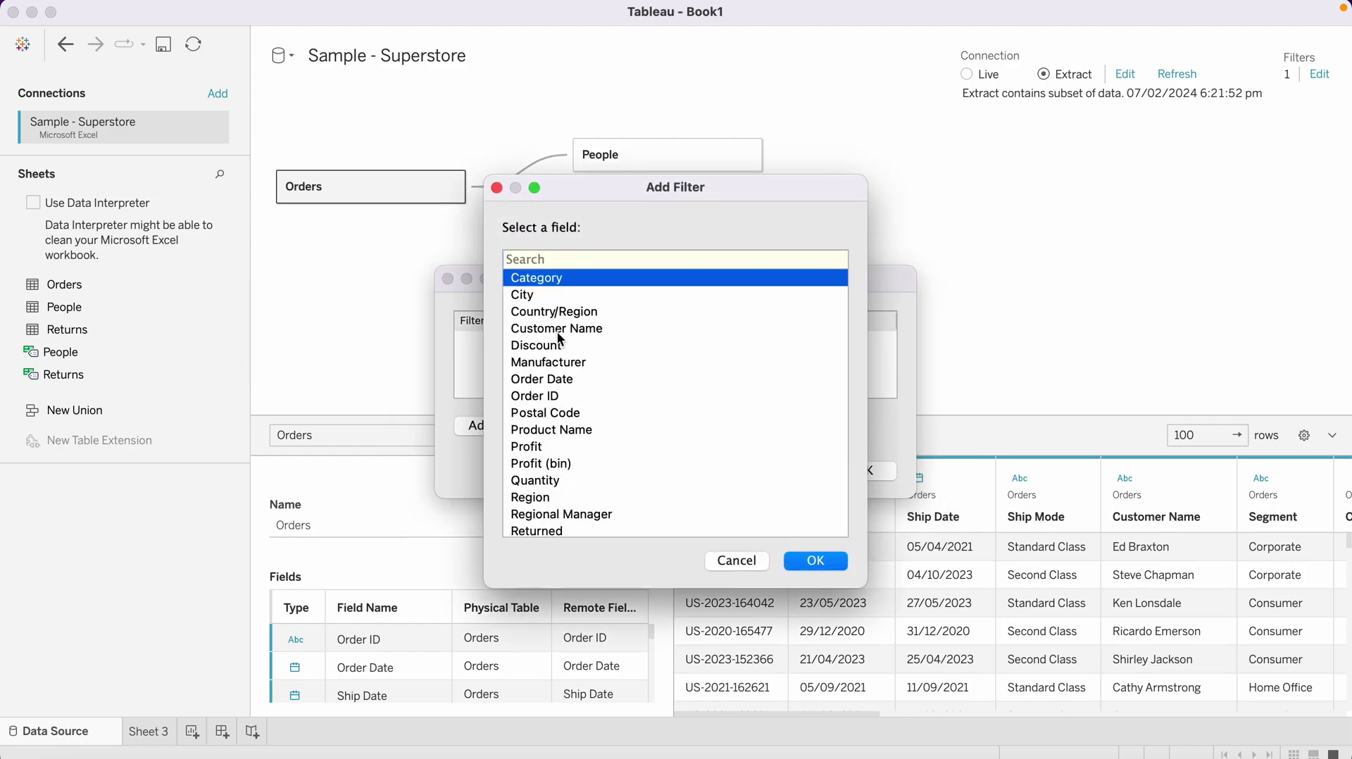
pyautogui.write('cat')
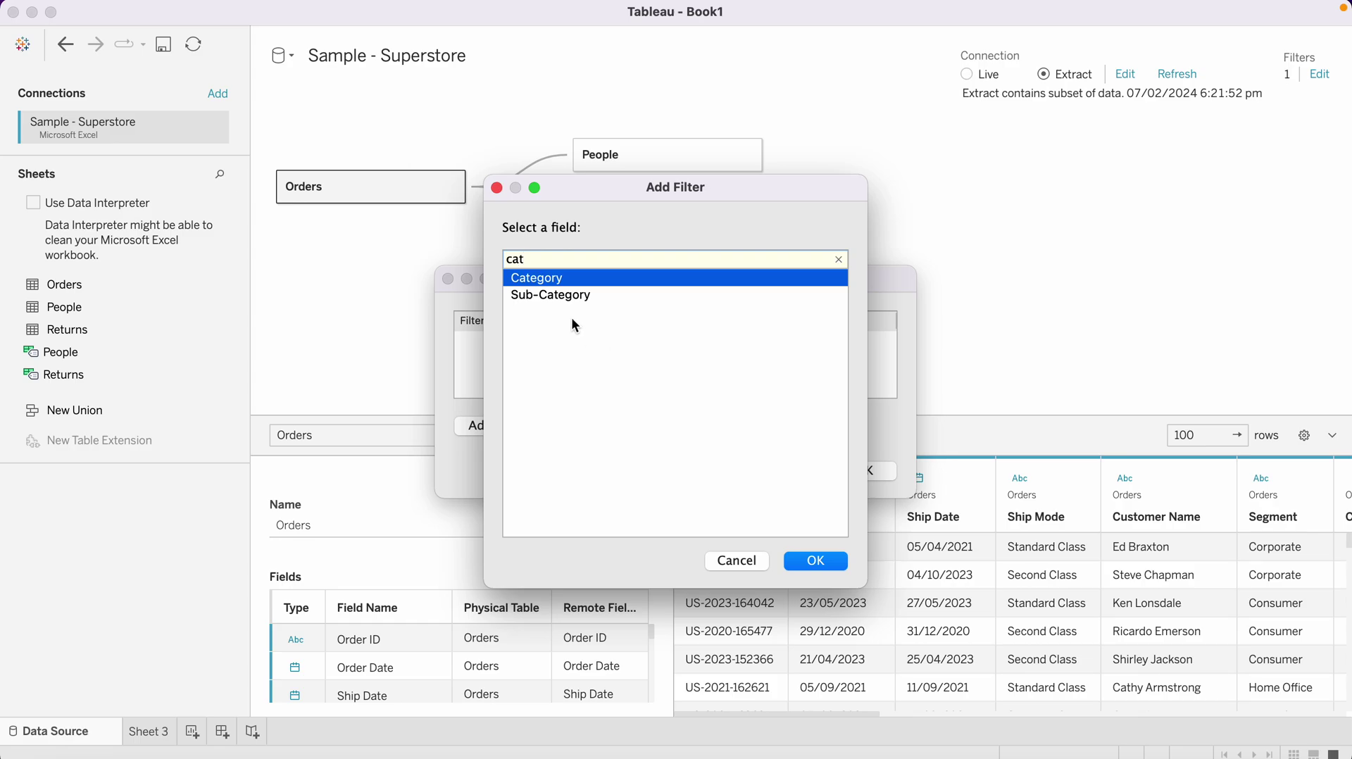
pyautogui.doubleClick(552, 279)
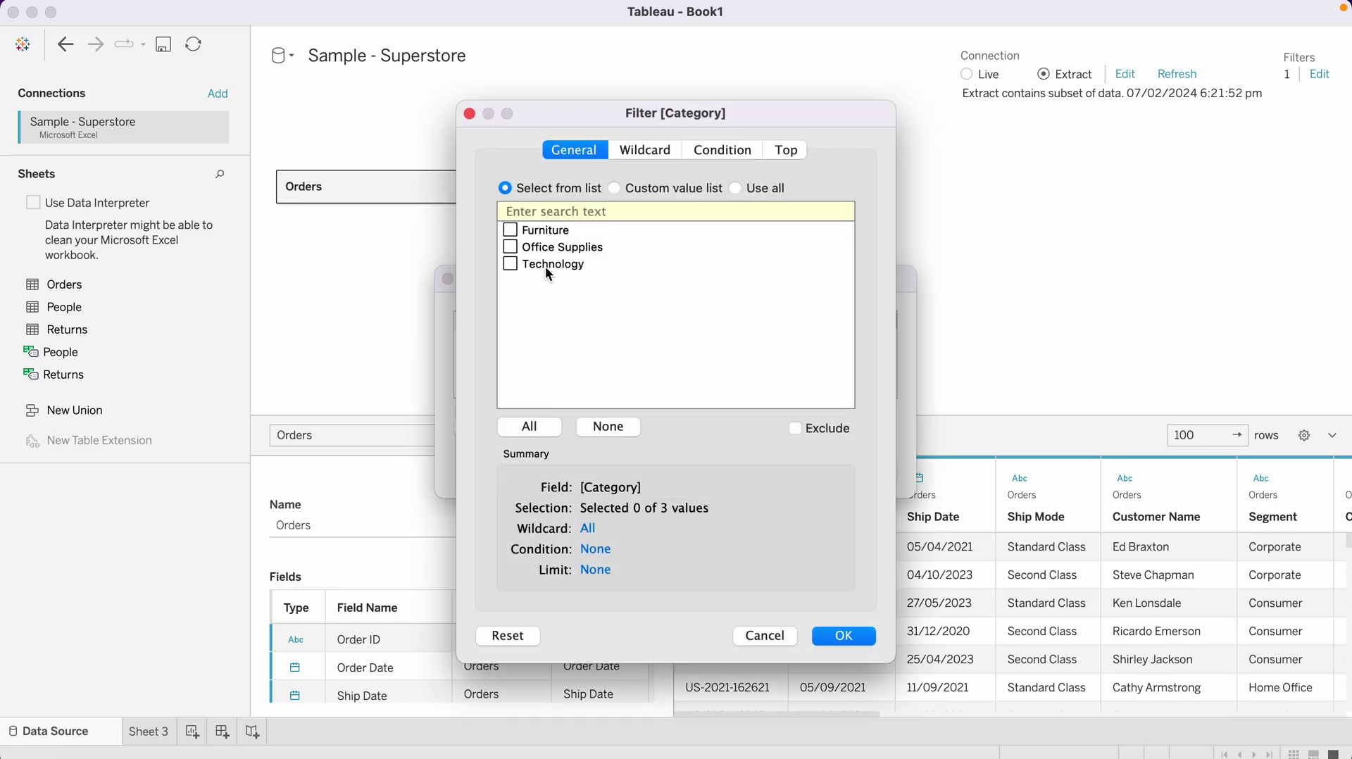
pyautogui.click(510, 229)
pyautogui.click(509, 247)
pyautogui.click(843, 635)
pyautogui.click(865, 471)
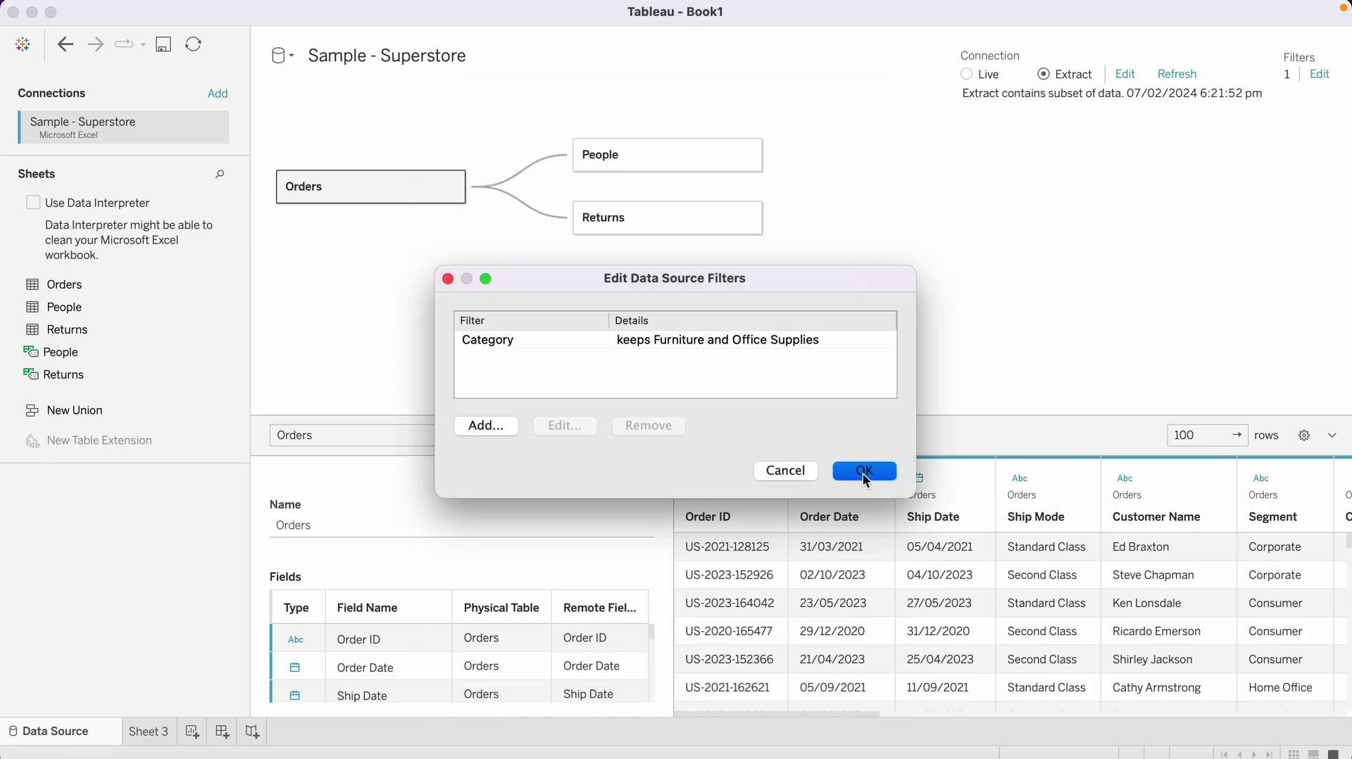
# Replace City with the Category field on Rows in Sheet 3.
pyautogui.click(156, 732)
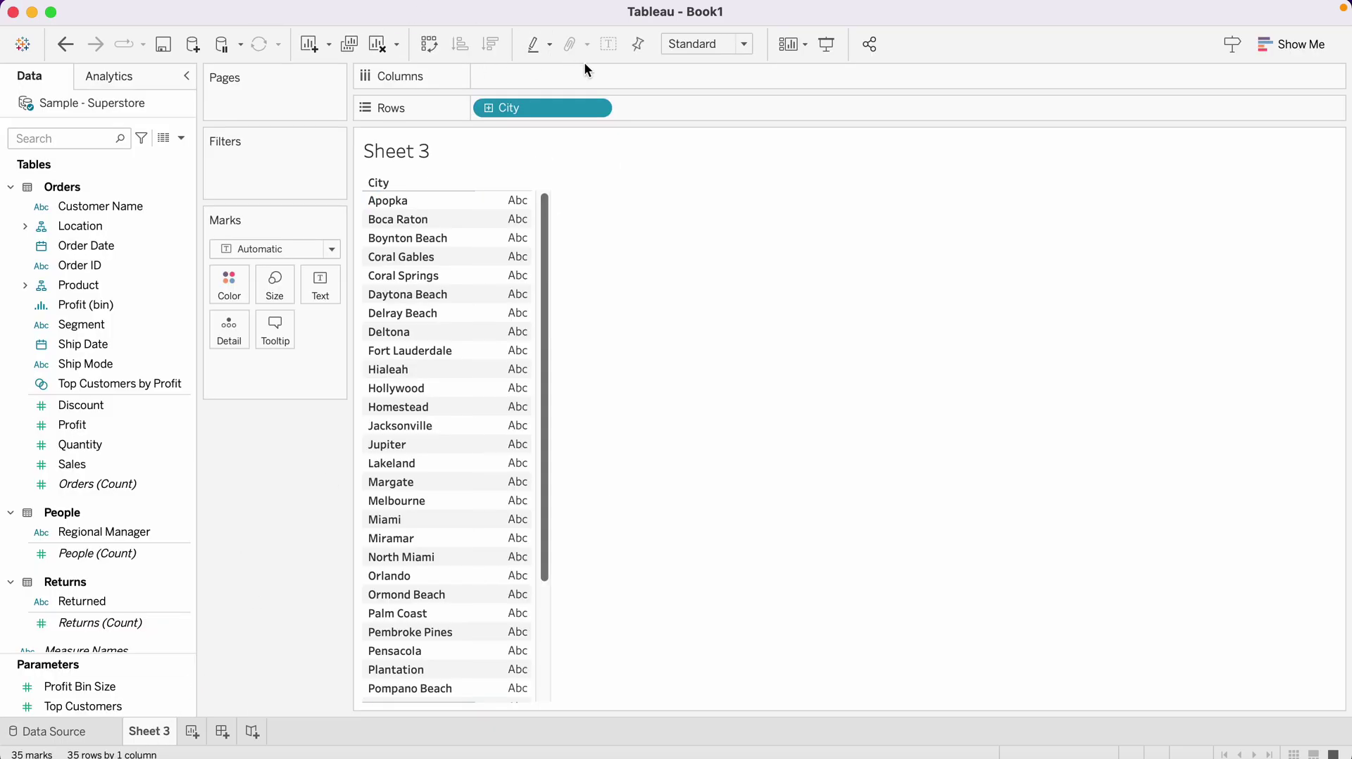
pyautogui.moveTo(560, 109); pyautogui.dragTo(204, 28)
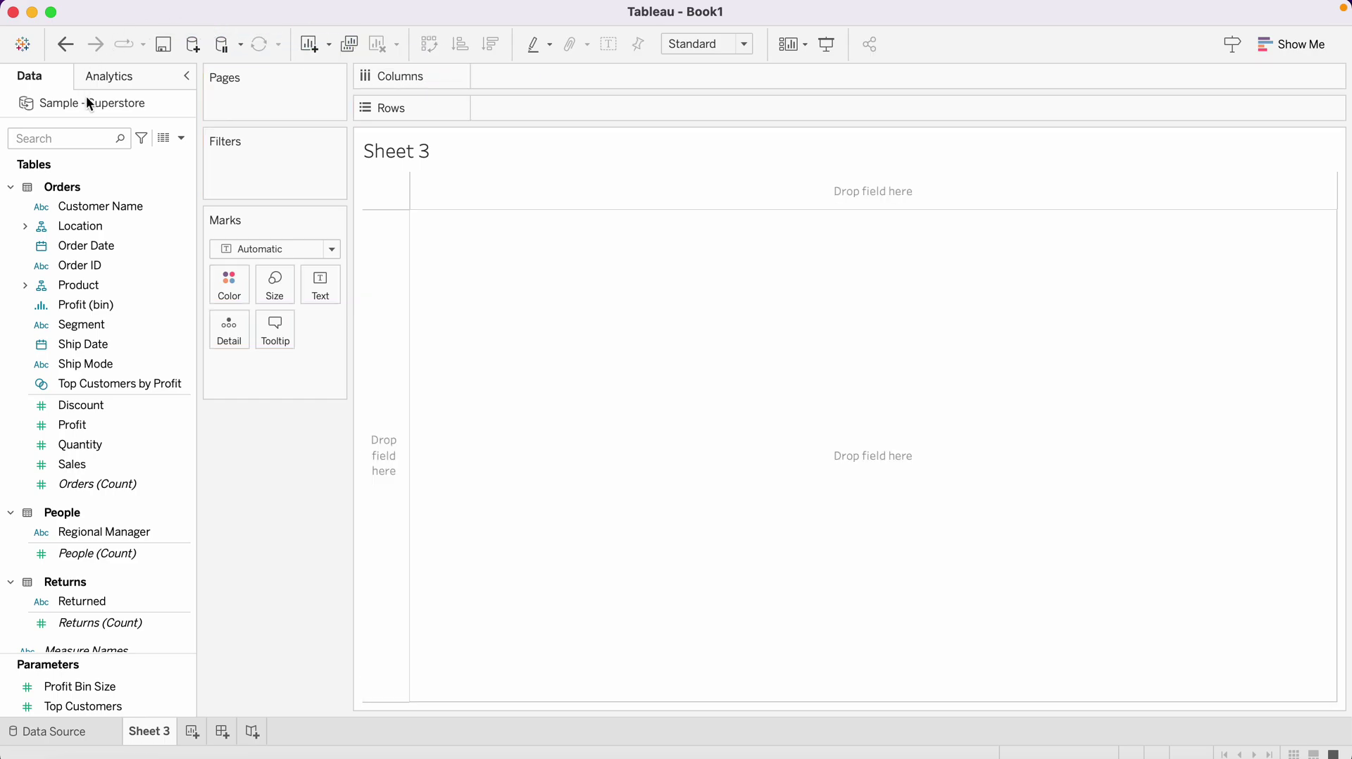
pyautogui.write('cate')
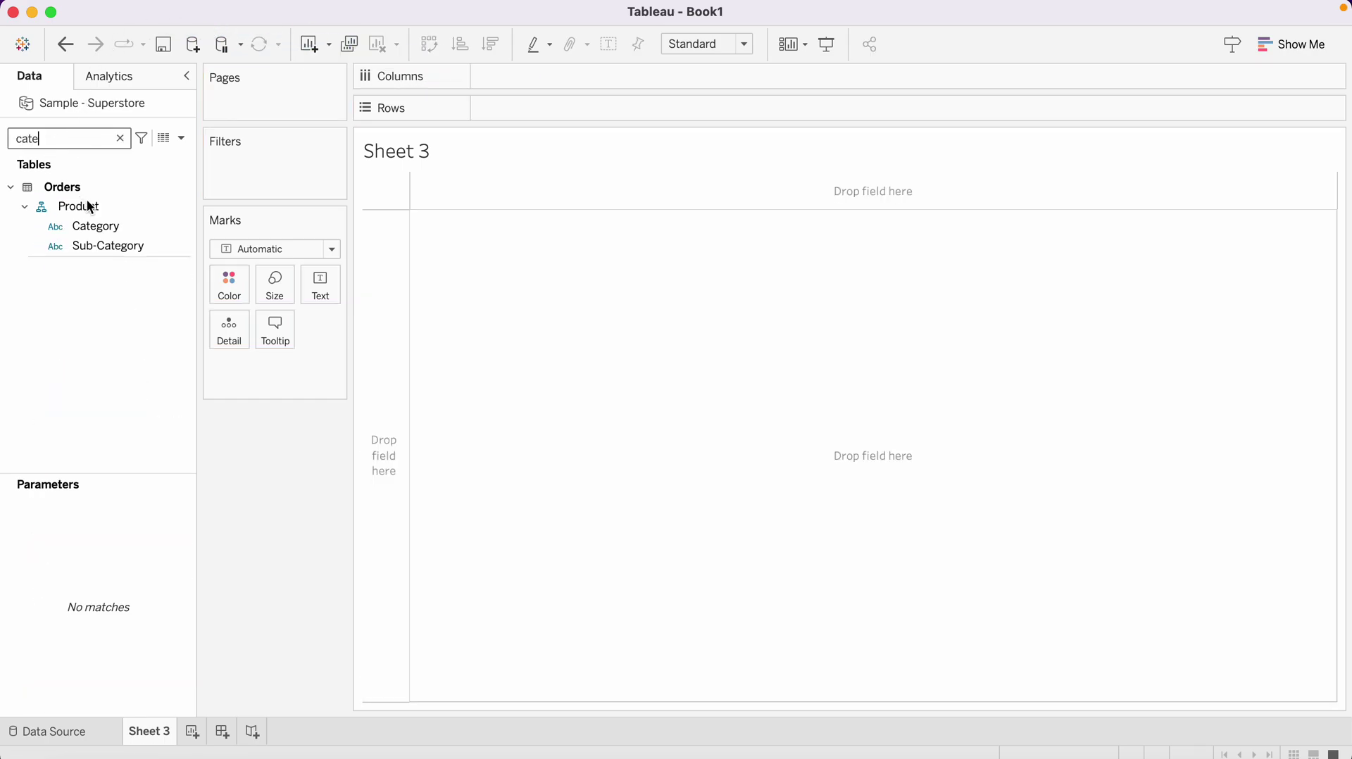
pyautogui.moveTo(99, 225); pyautogui.dragTo(500, 118)
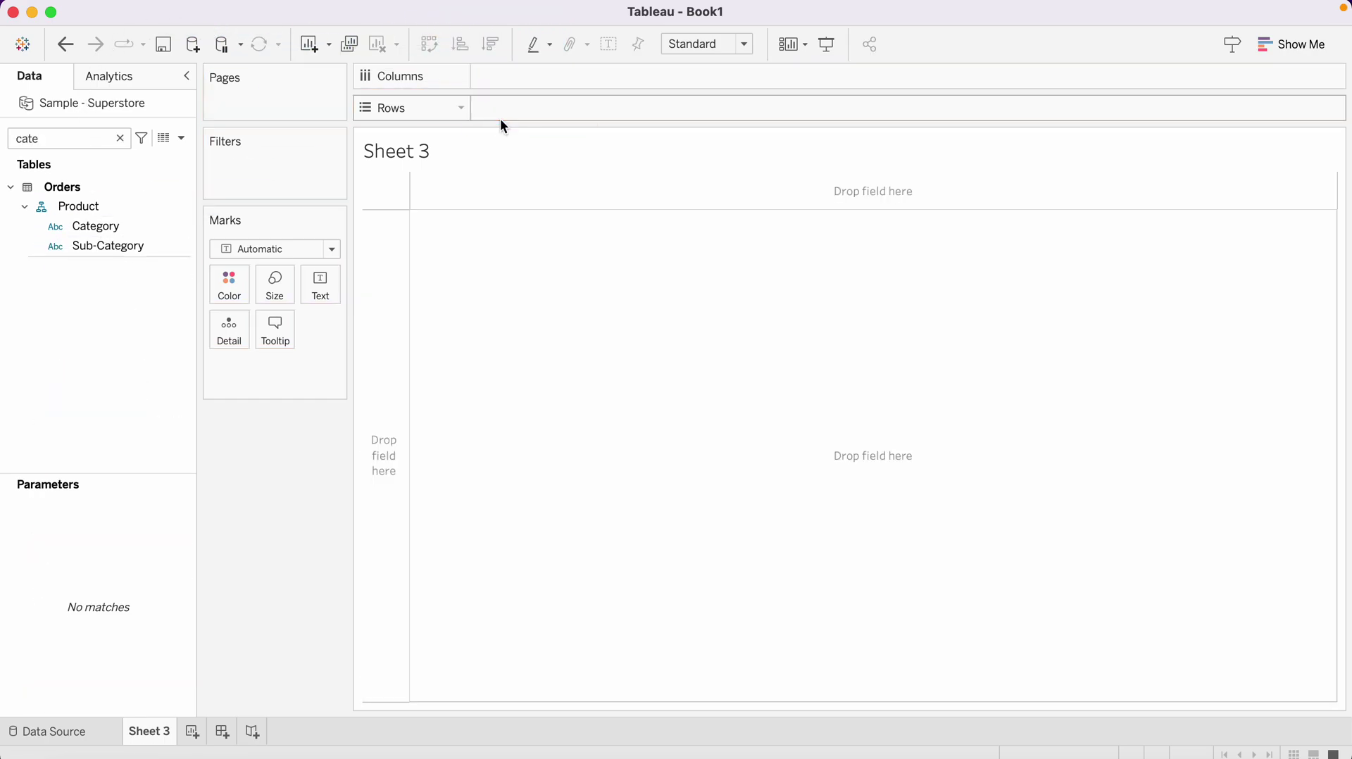
pyautogui.doubleClick(138, 225)
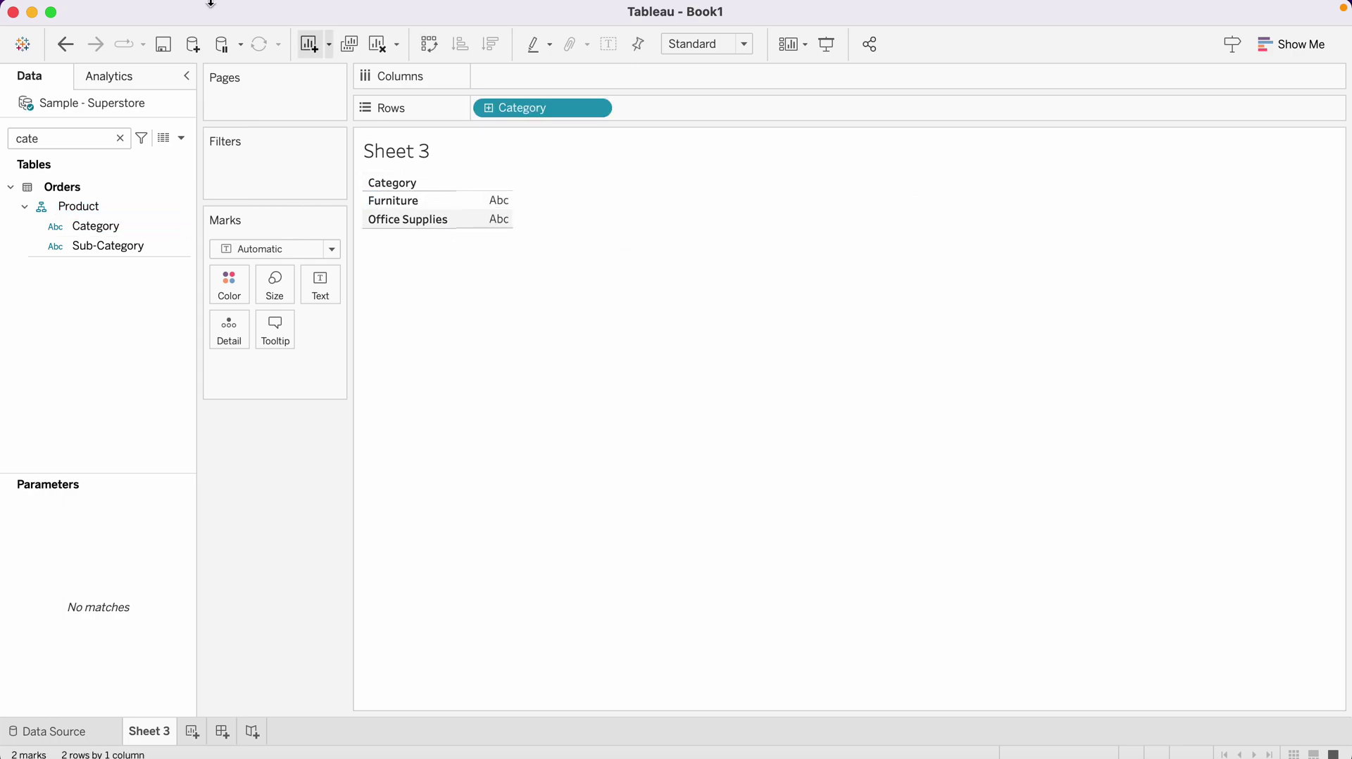
# Review the Sample - Superstore data source filters from Sheet 3, and check the data source page before returning to the sheet.
pyautogui.moveTo(157, 2)
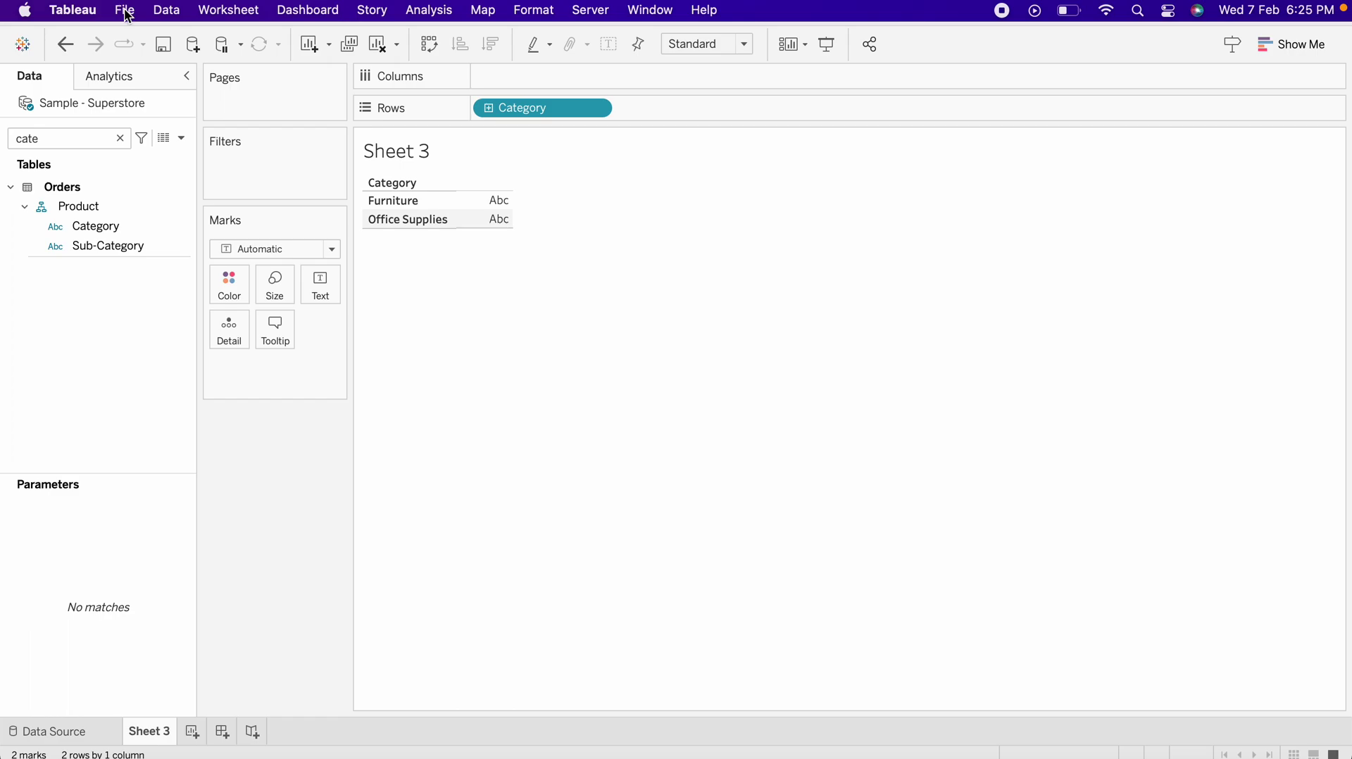
pyautogui.click(176, 11)
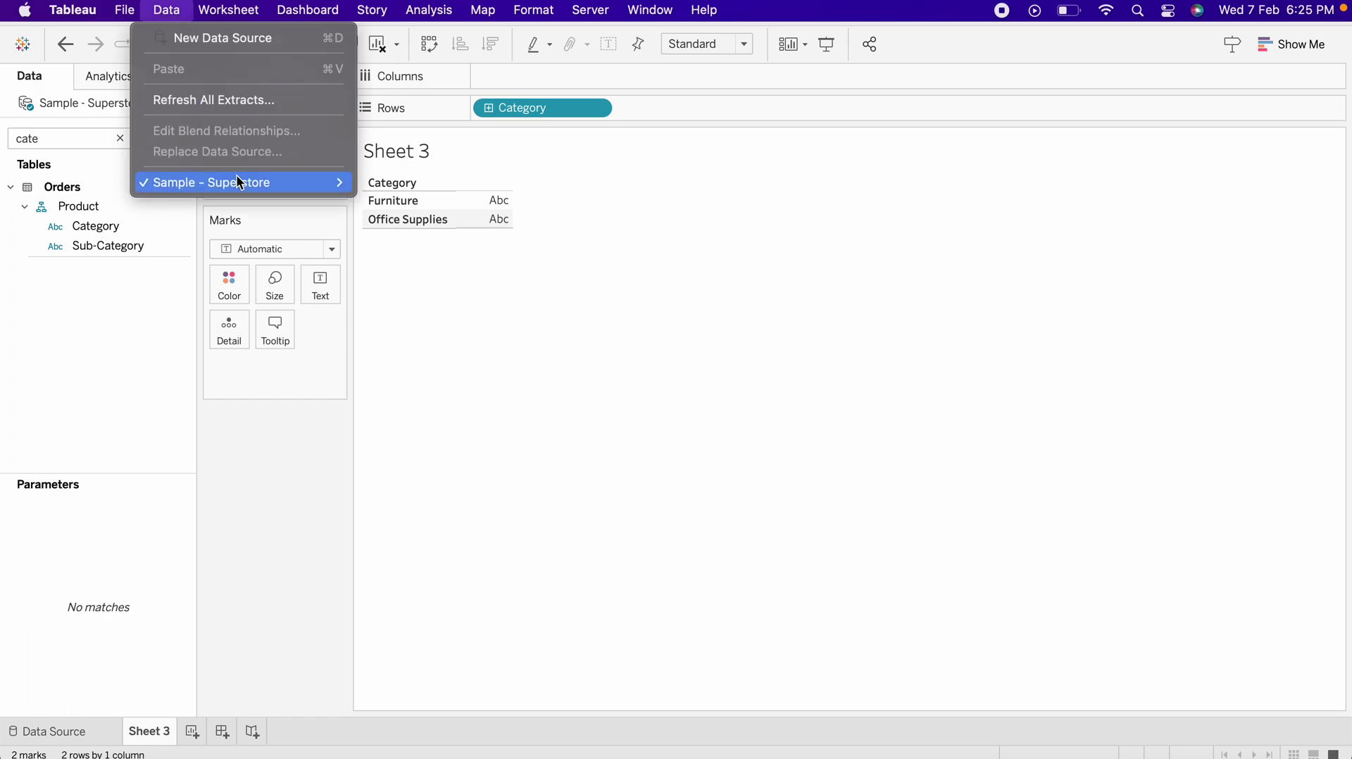
pyautogui.moveTo(236, 177)
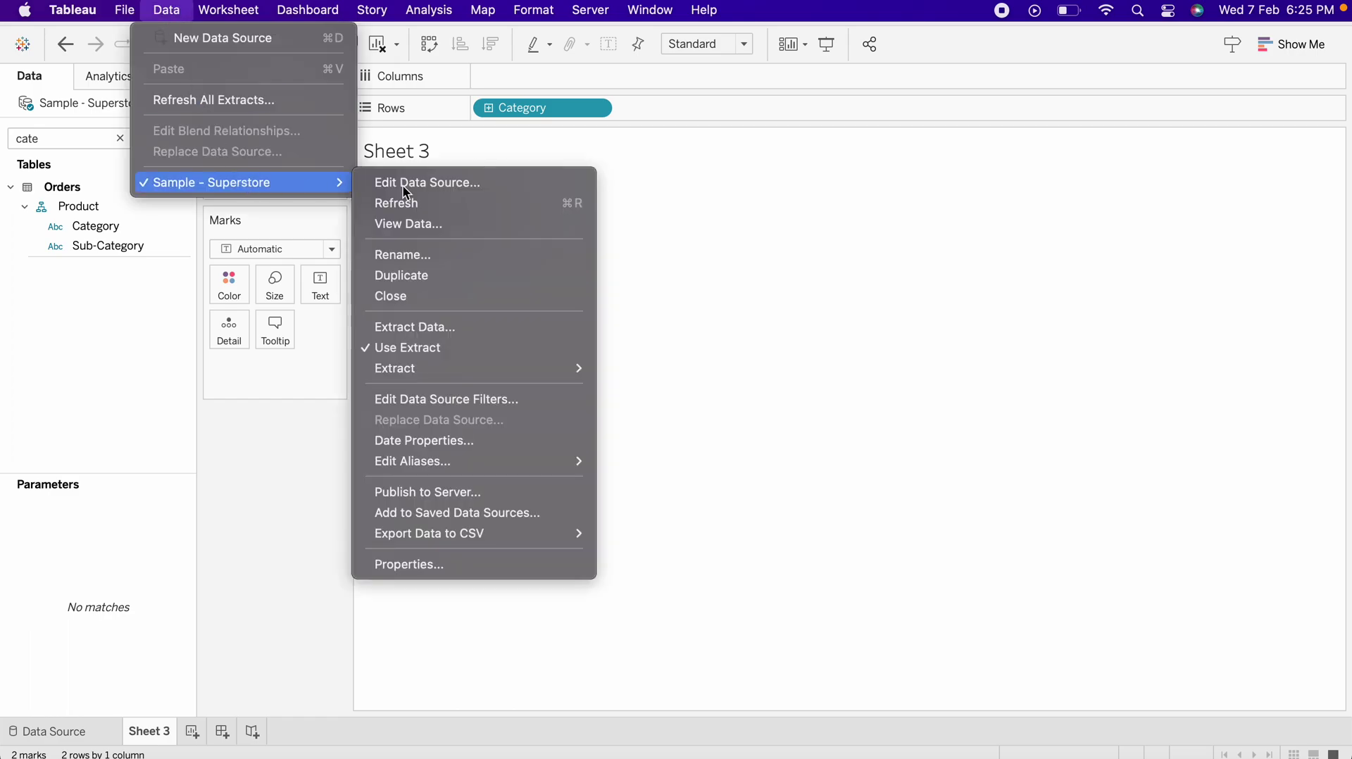
pyautogui.click(442, 401)
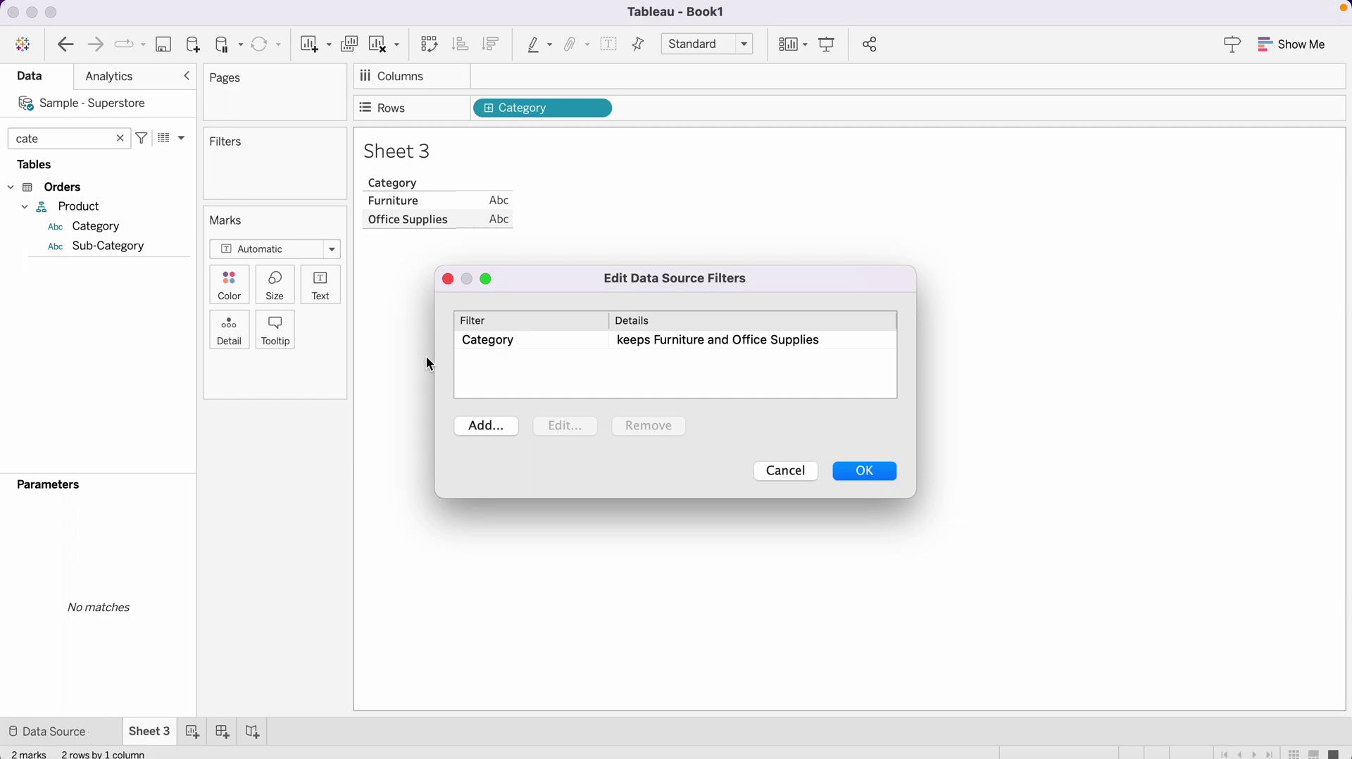
pyautogui.click(788, 471)
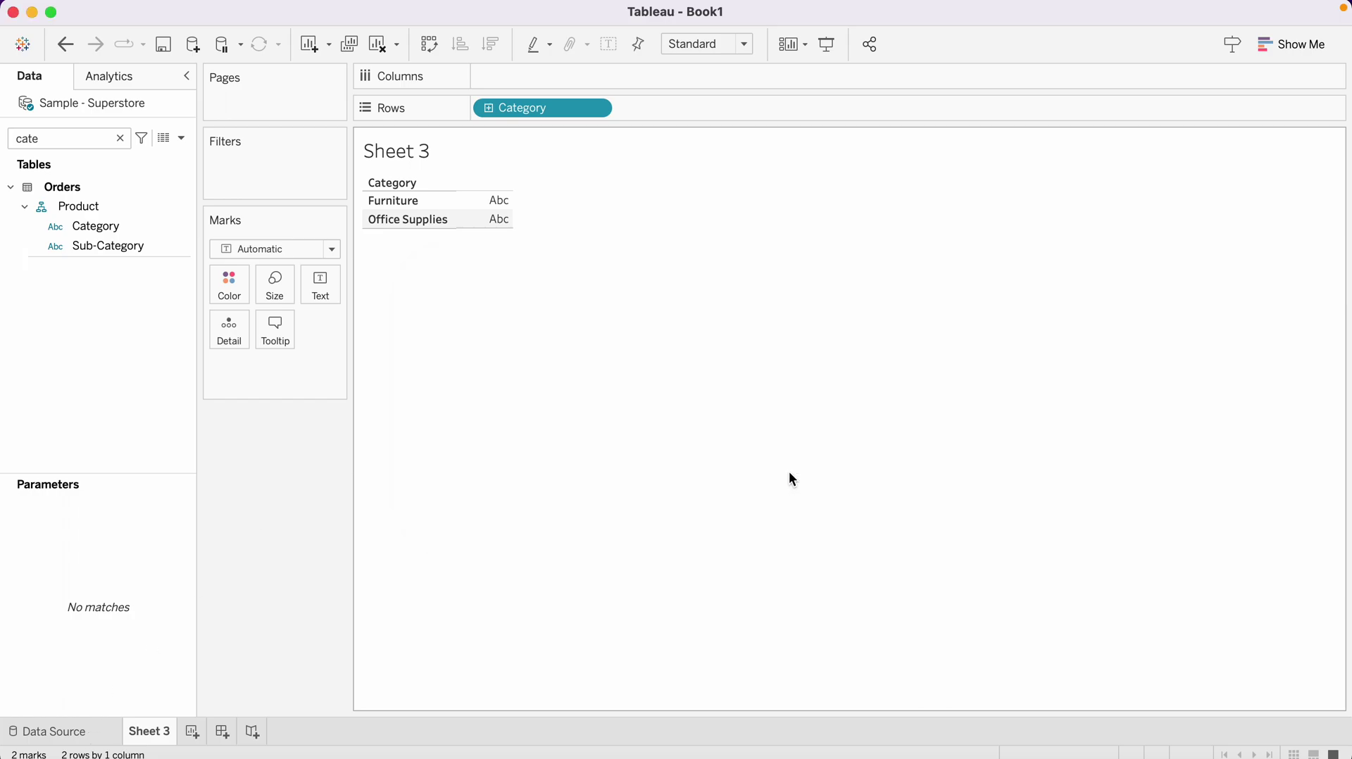
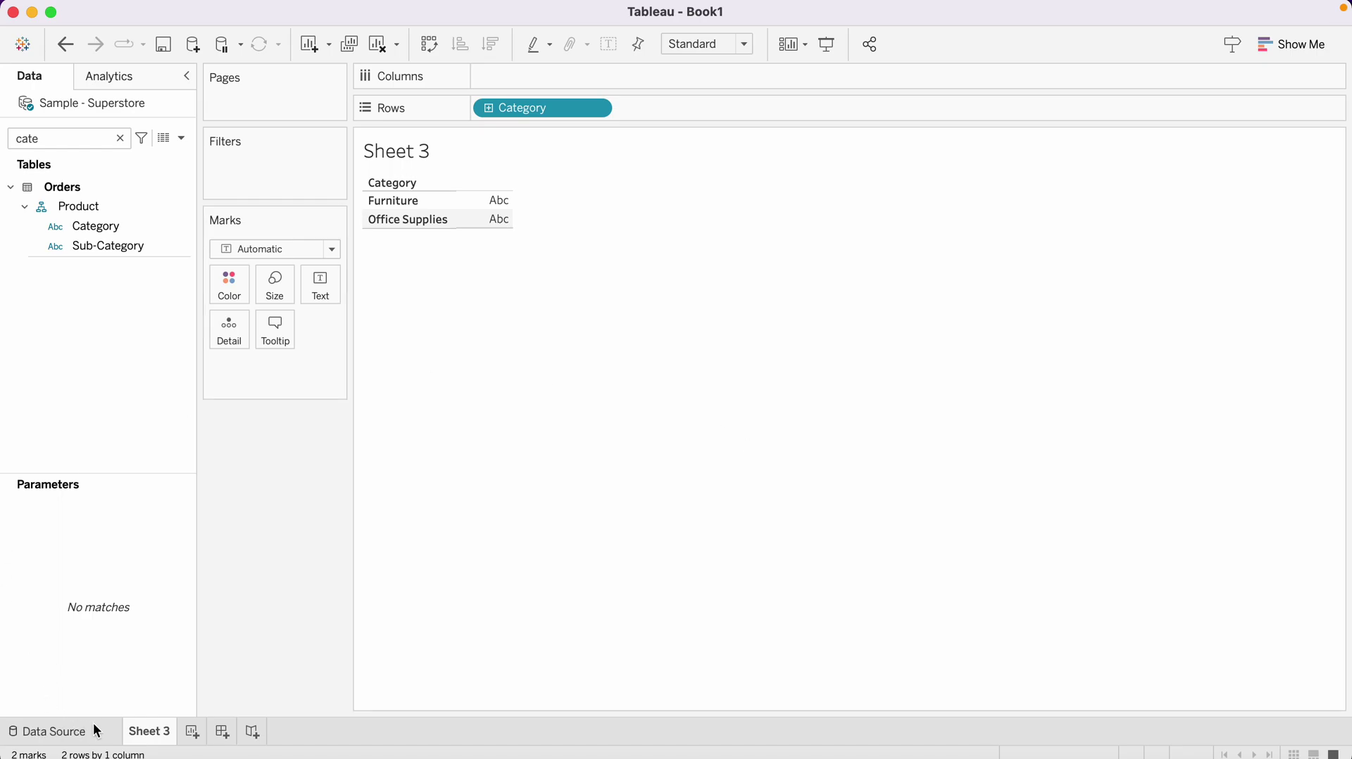
pyautogui.click(97, 733)
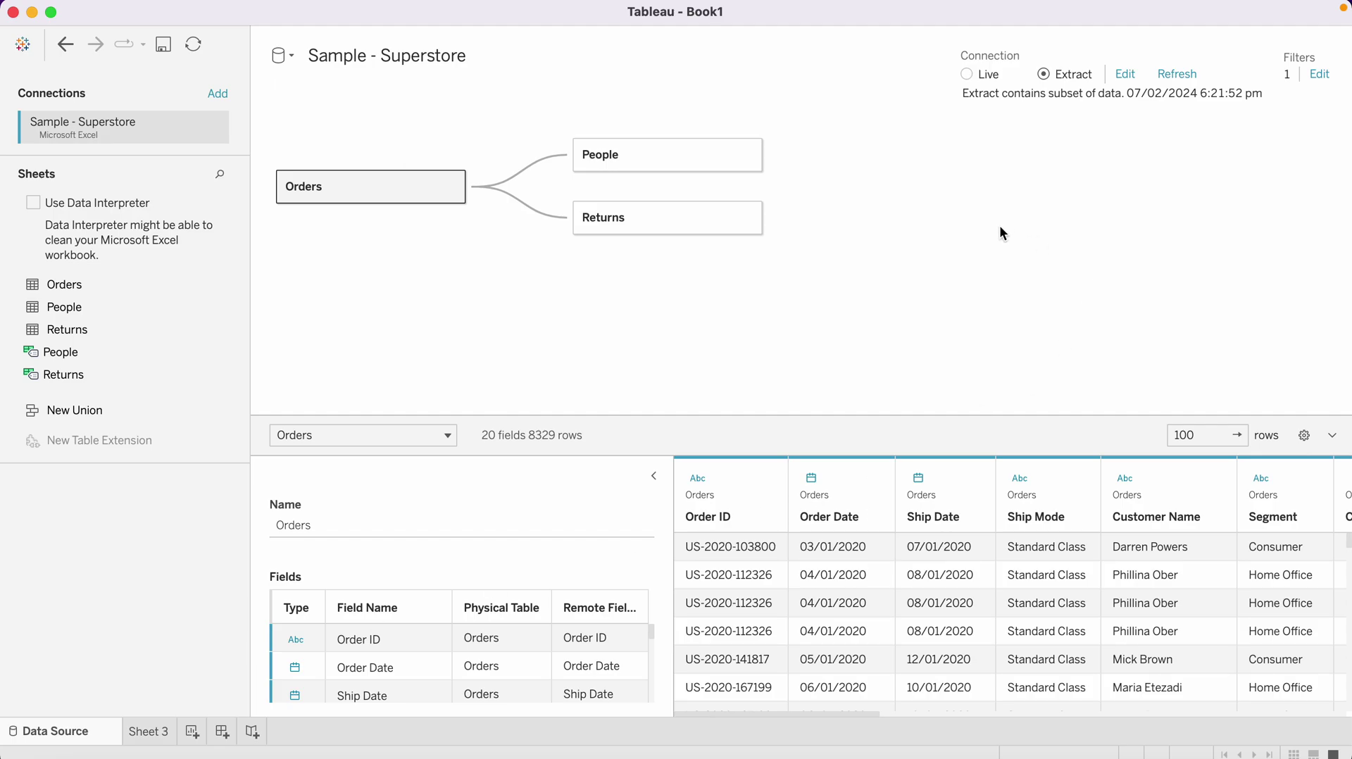
pyautogui.click(167, 739)
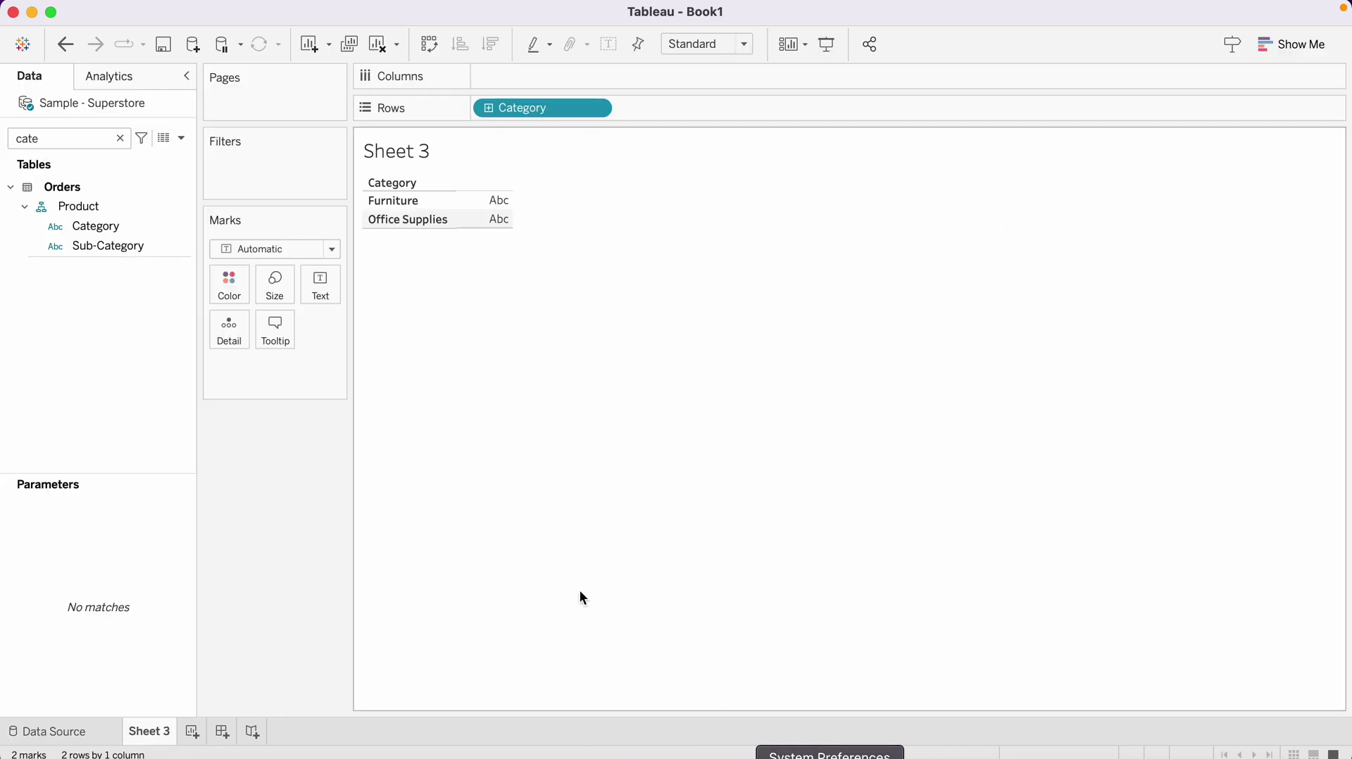
# Switch to the Tableau Fundamentals presentation in PowerPoint and view the Context Filters and Types of Filters slides.
pyautogui.press('super+Tab')
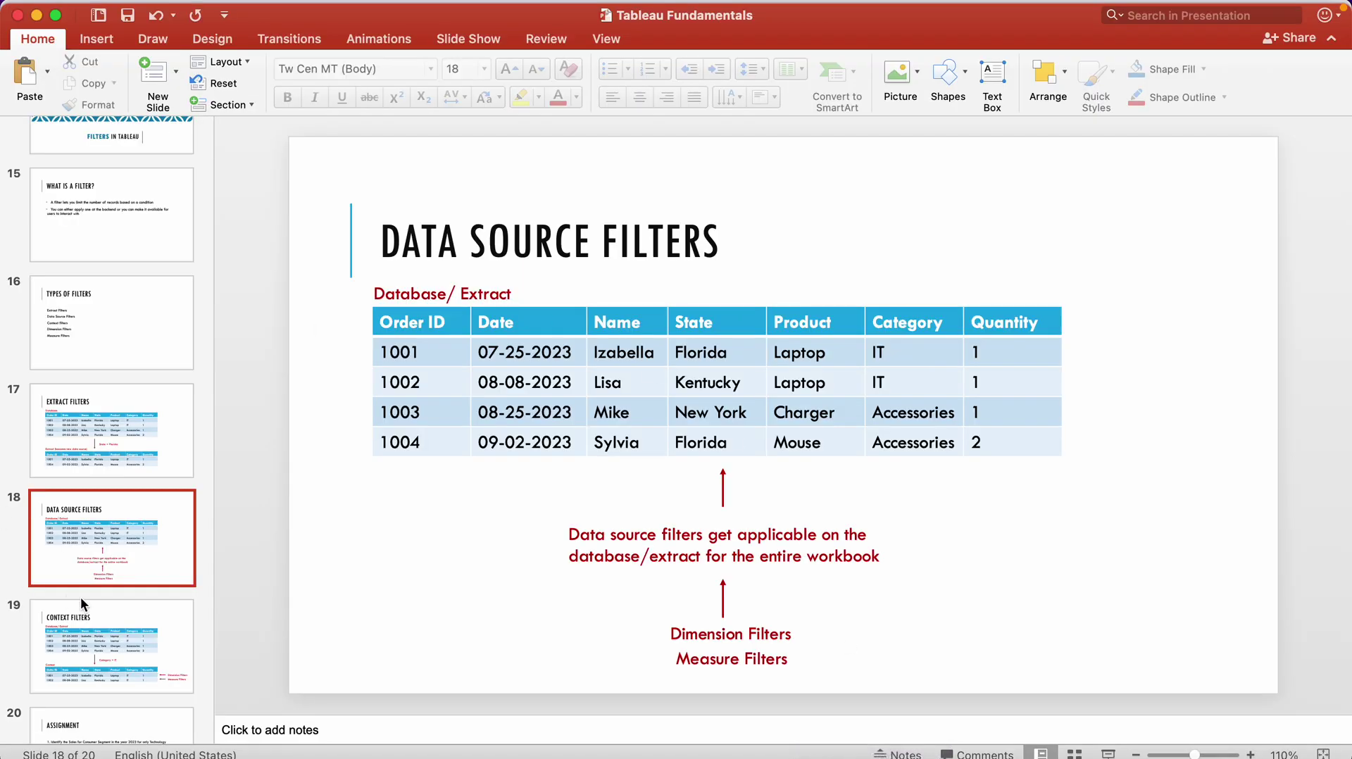
pyautogui.click(129, 637)
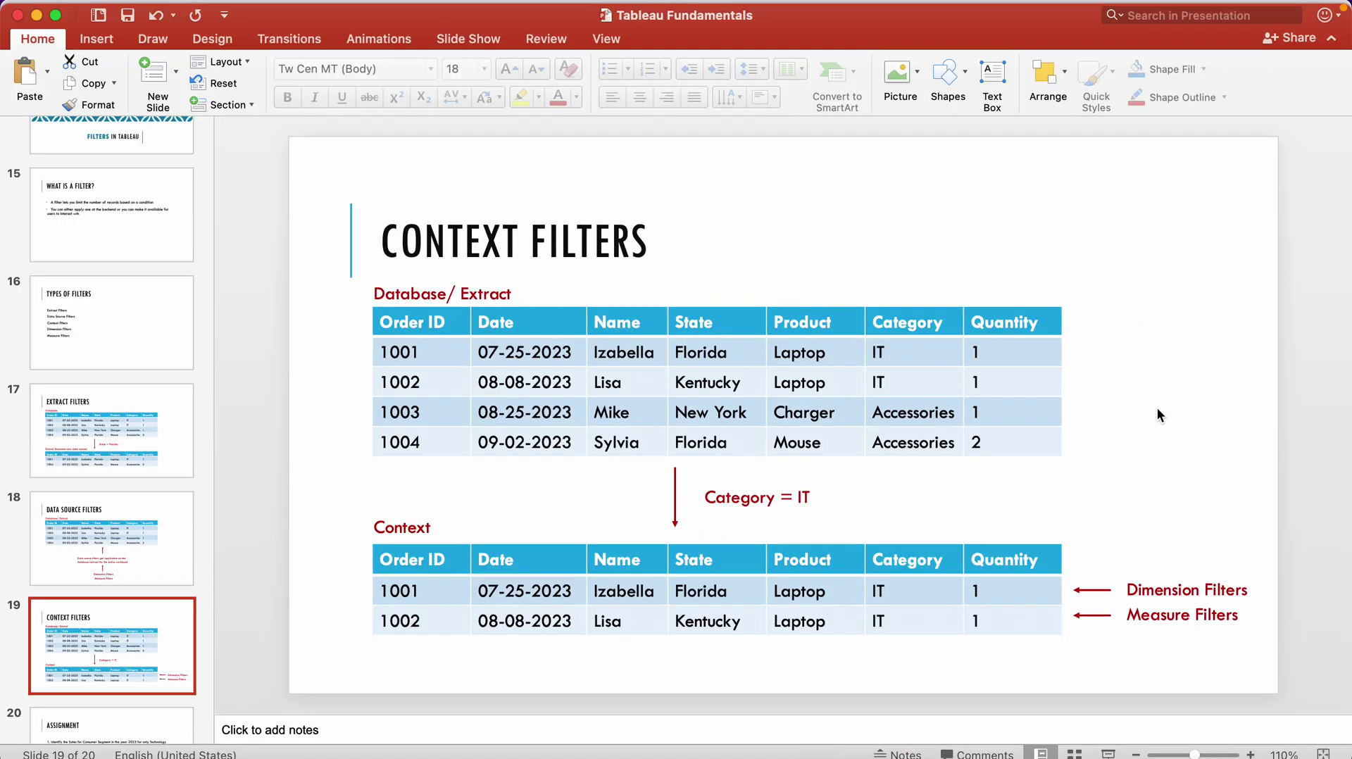
pyautogui.press('Down')
pyautogui.press('Up')
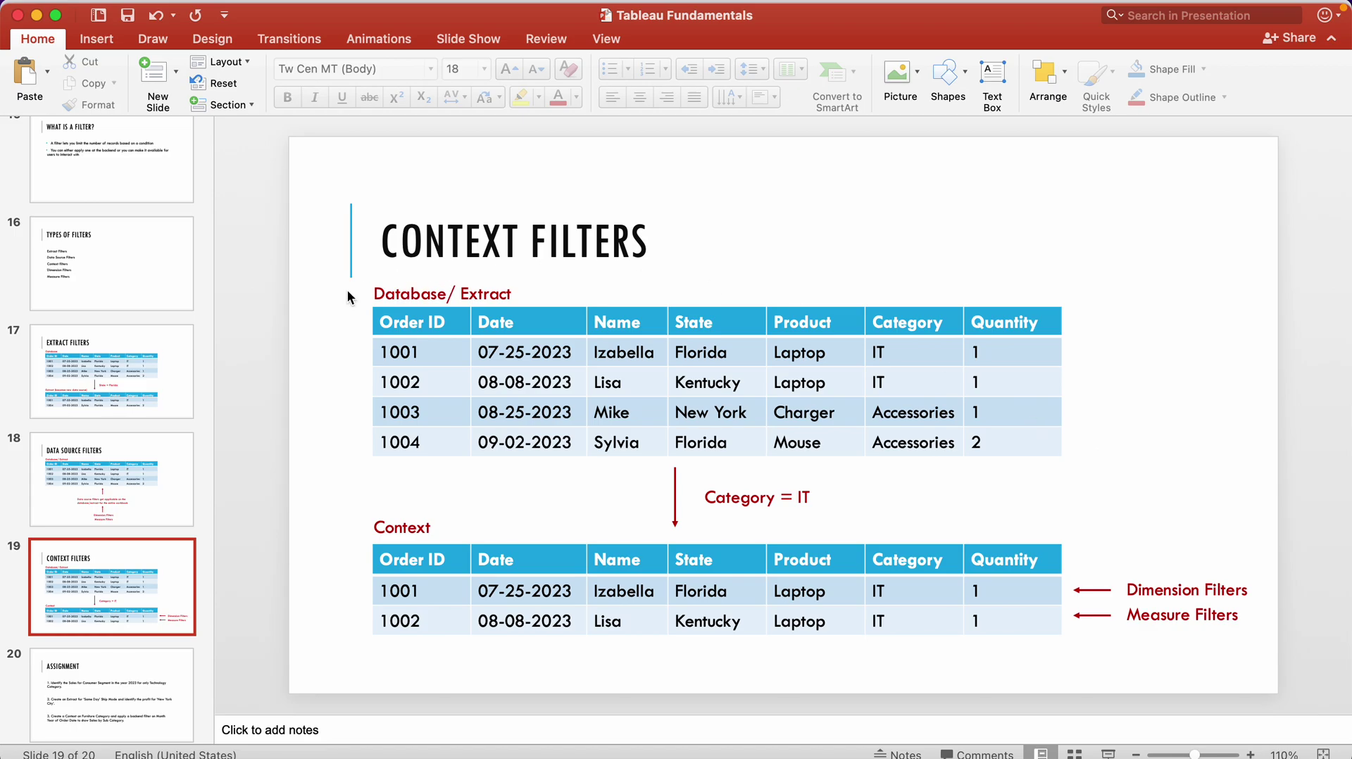
pyautogui.click(129, 260)
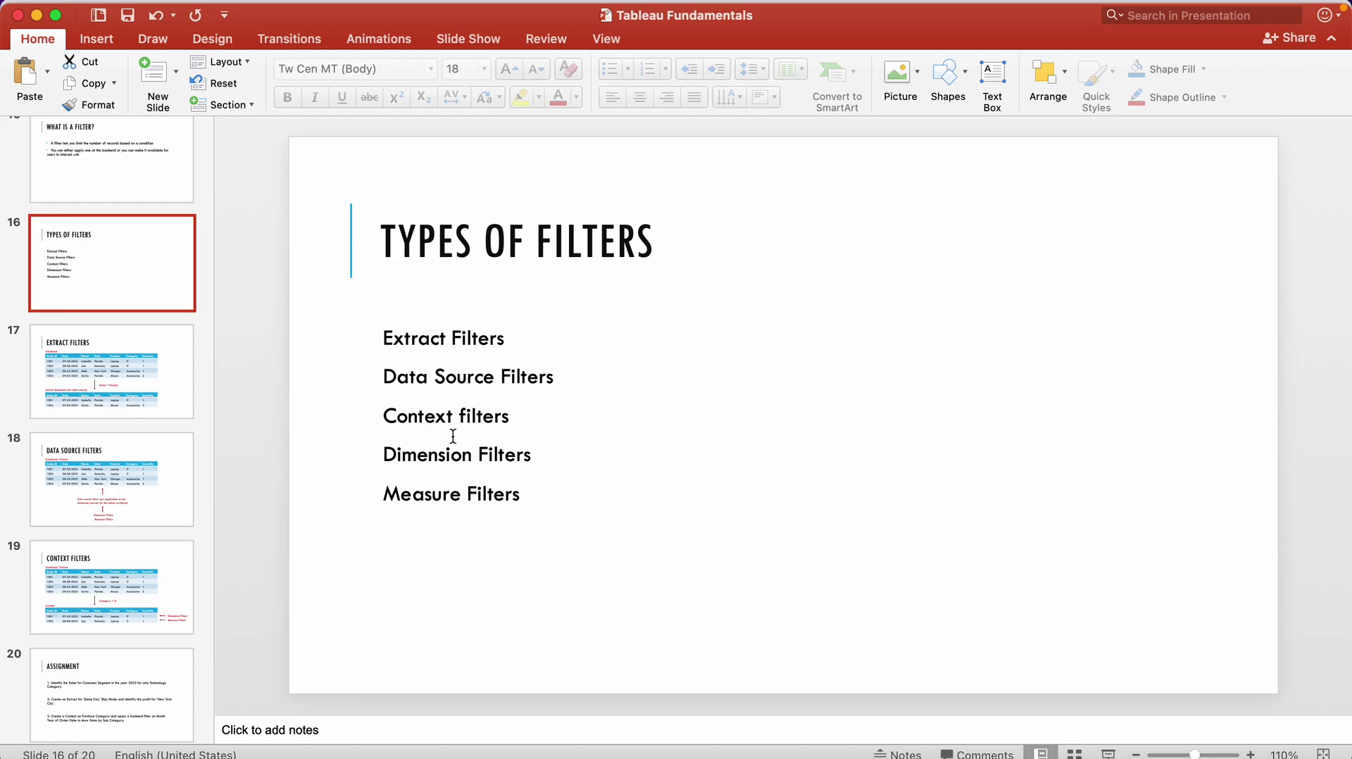
# View the Context Filters slide, and switch back to Tableau Desktop.
pyautogui.click(130, 590)
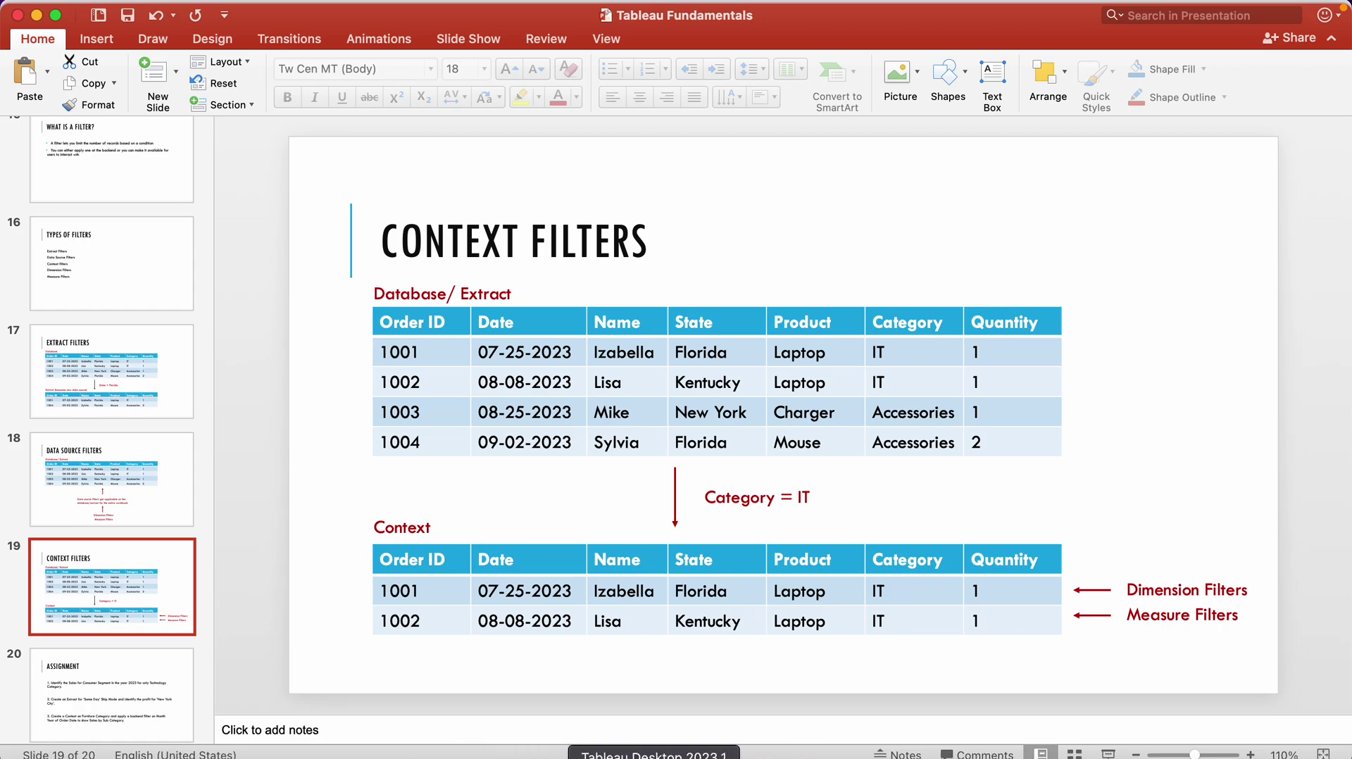
pyautogui.click(653, 758)
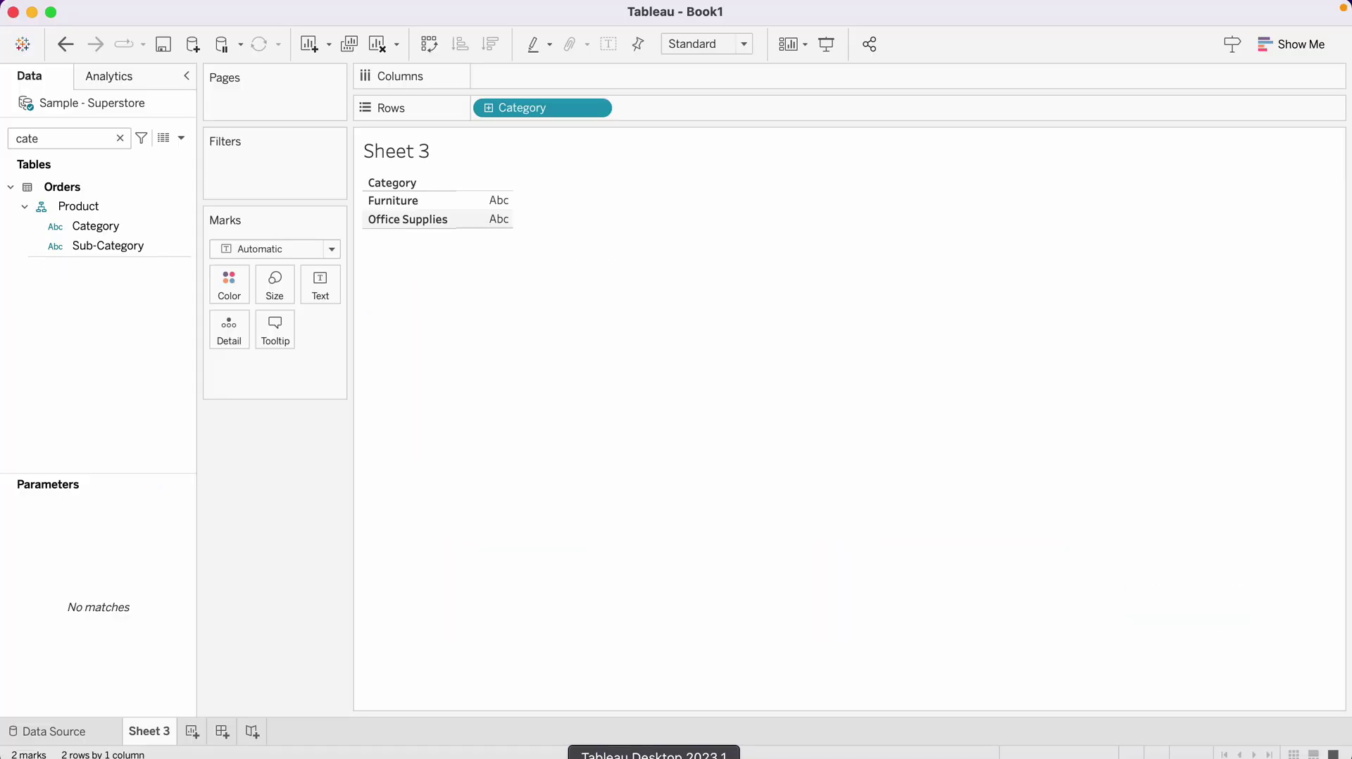
# Create a new worksheet and build a bar chart of Sales by Ship Mode.
pyautogui.click(192, 734)
pyautogui.click(120, 138)
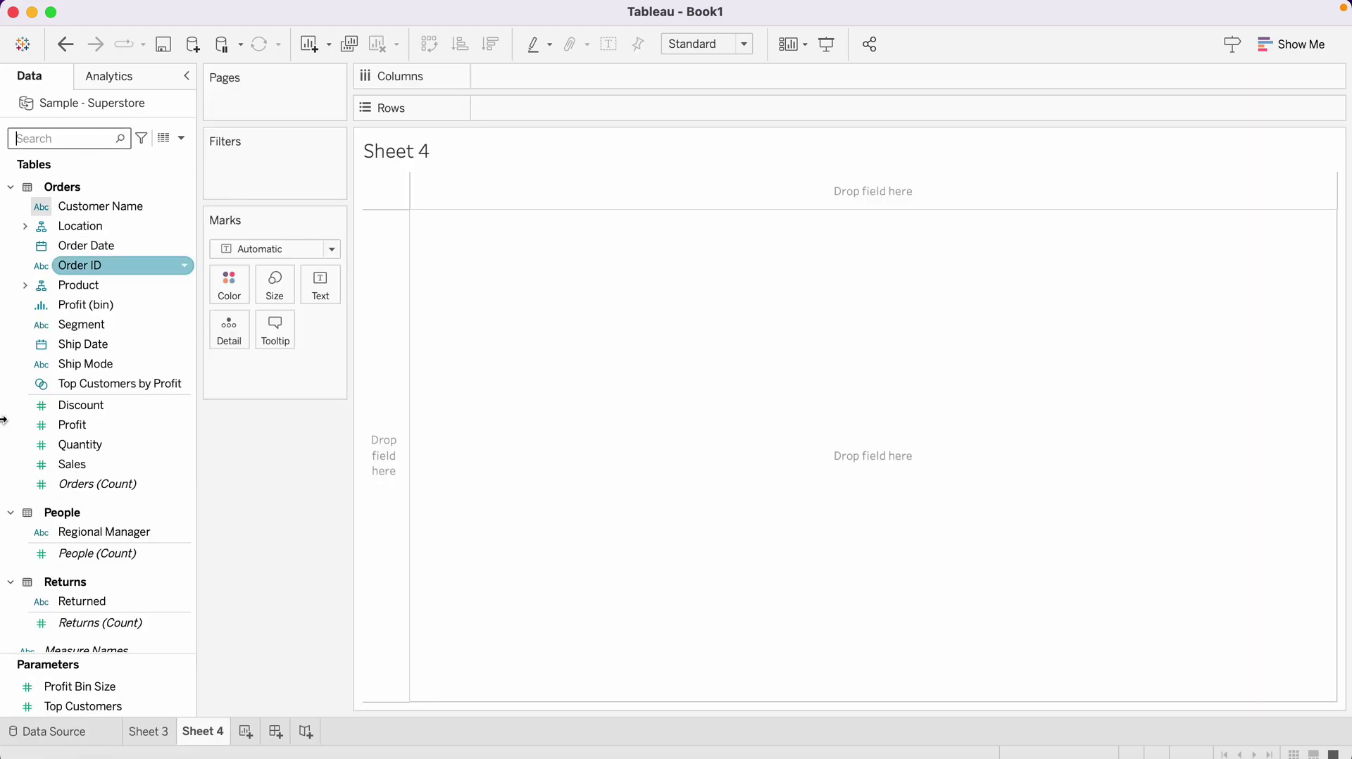
pyautogui.doubleClick(94, 468)
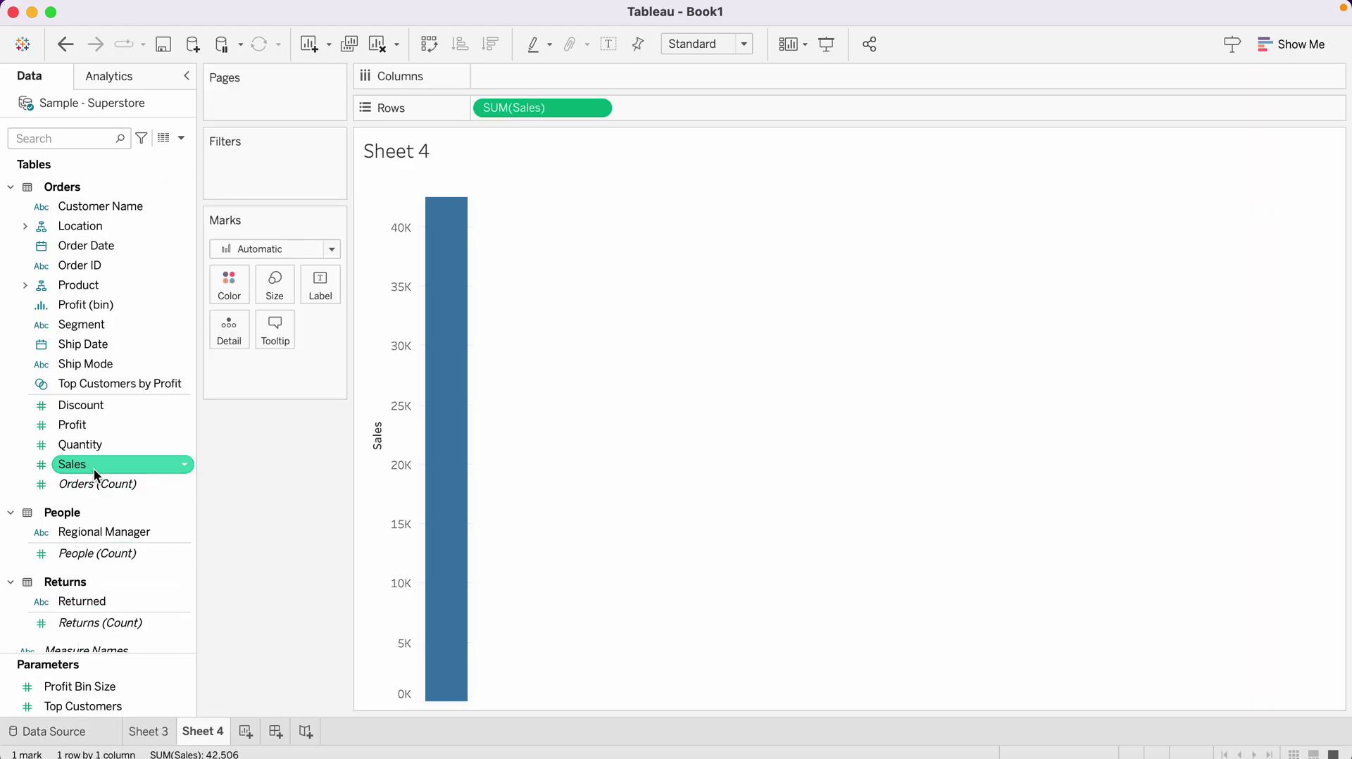
pyautogui.doubleClick(124, 364)
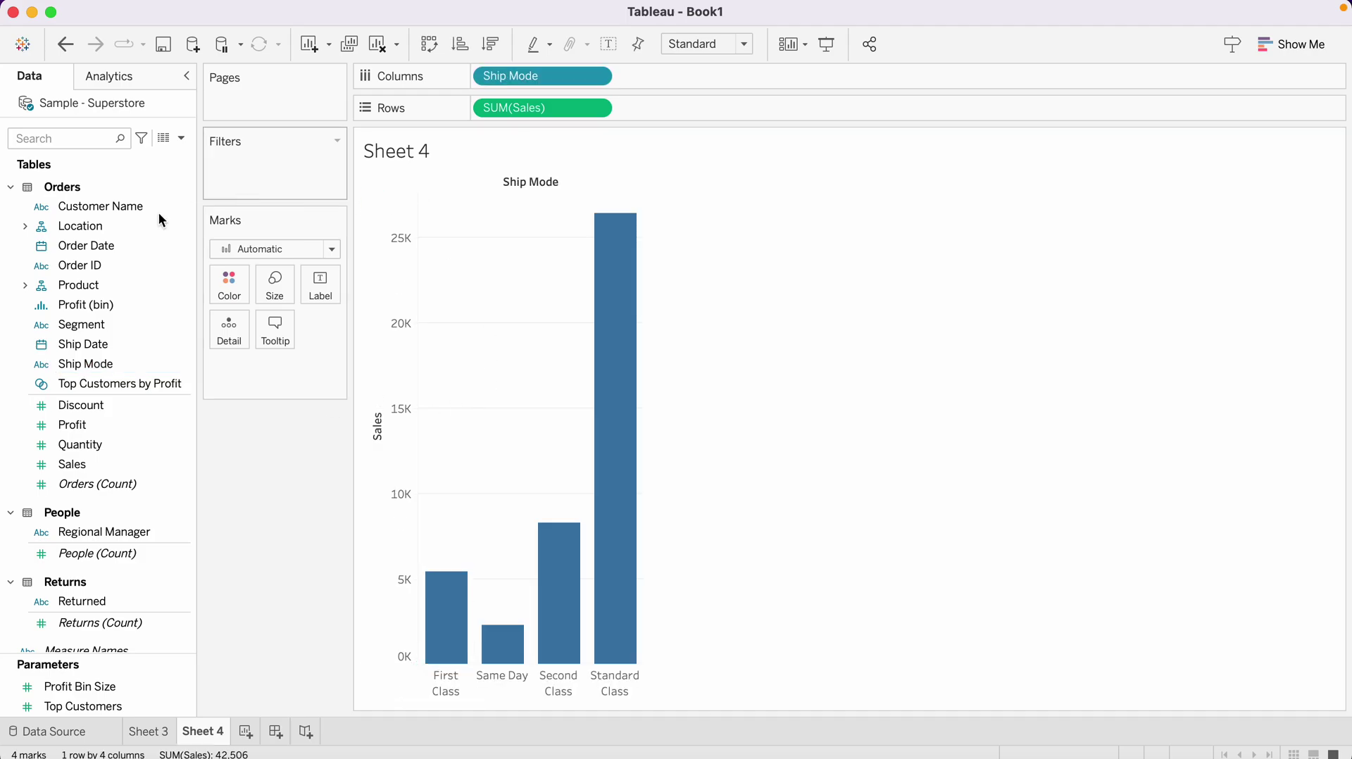
# Find the Sub-Category field and add it as a filter on Sheet 4 that uses all values.
pyautogui.write('cont')
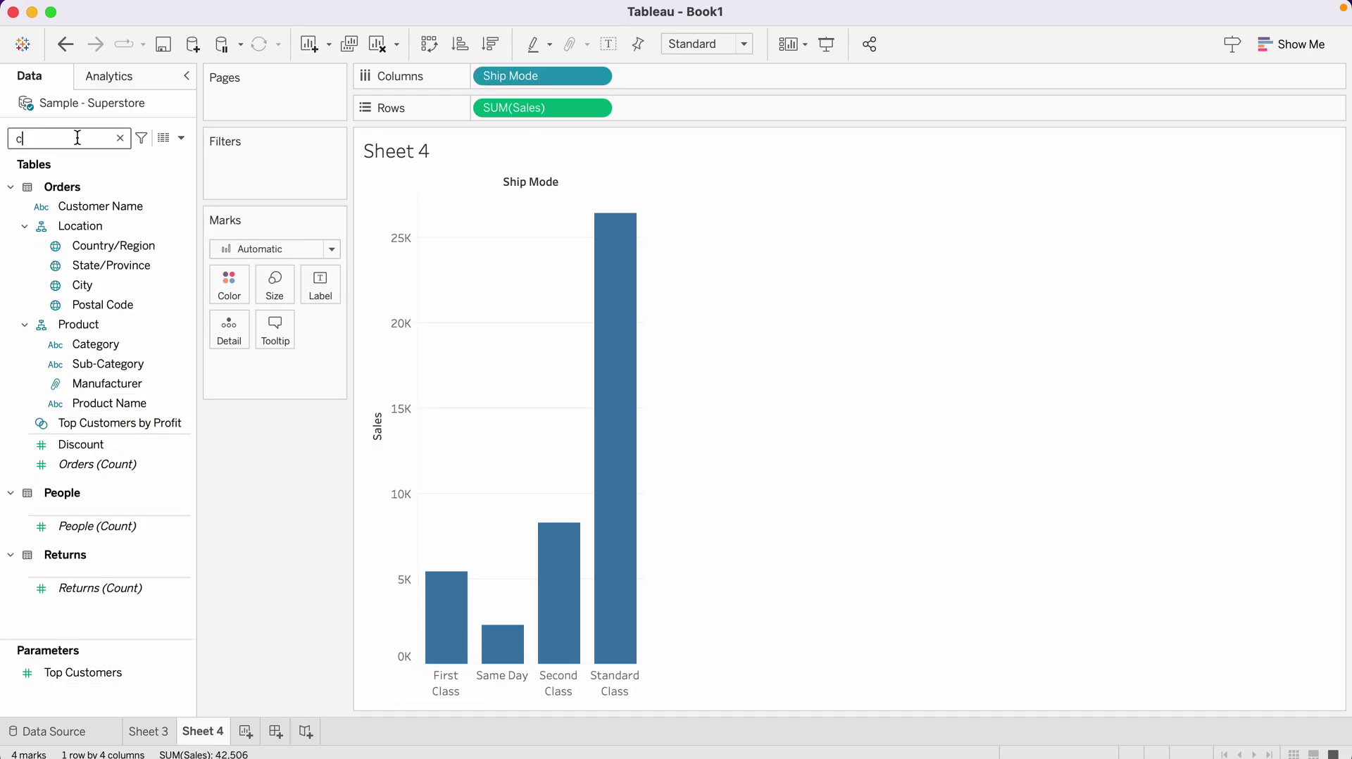
pyautogui.press('BackSpace')
pyautogui.press('BackSpace')
pyautogui.press('BackSpace')
pyautogui.press('BackSpace')
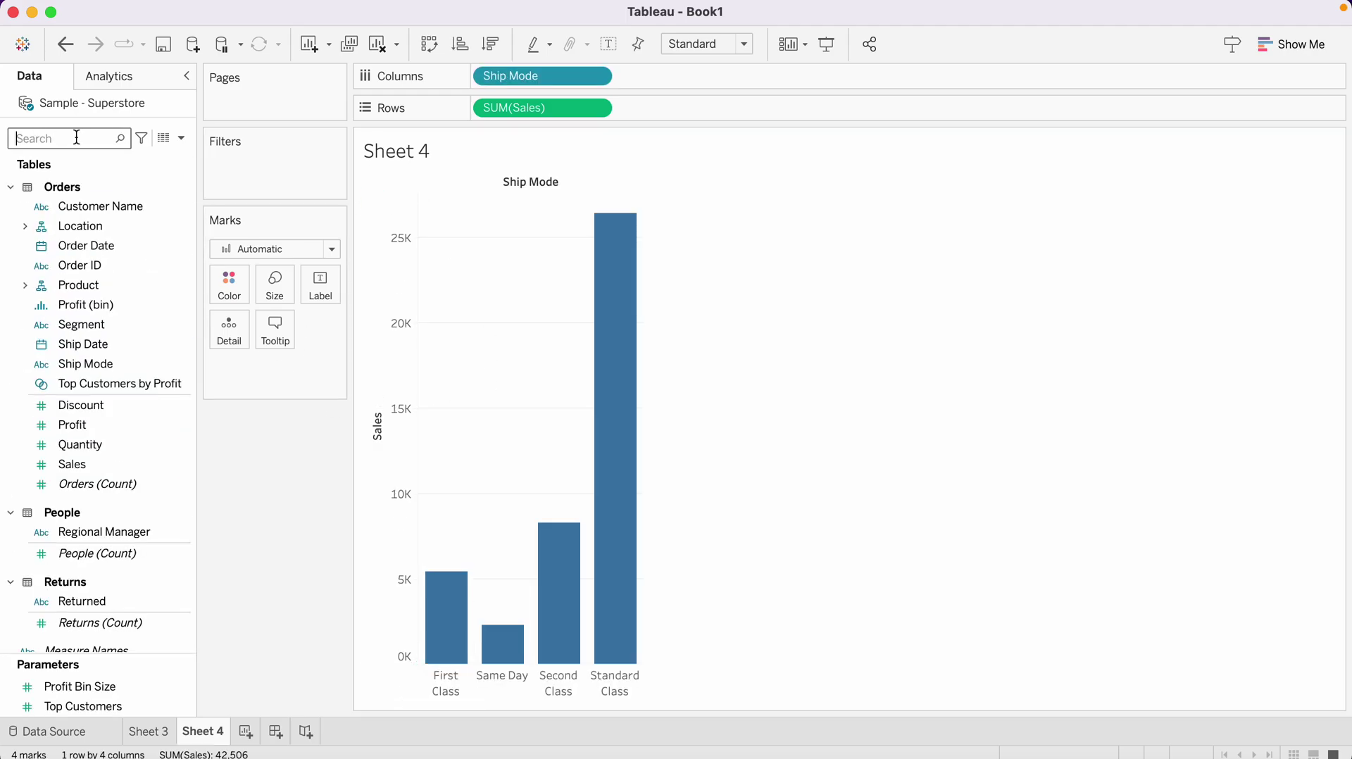
pyautogui.write('sub')
pyautogui.moveTo(115, 227); pyautogui.dragTo(259, 180)
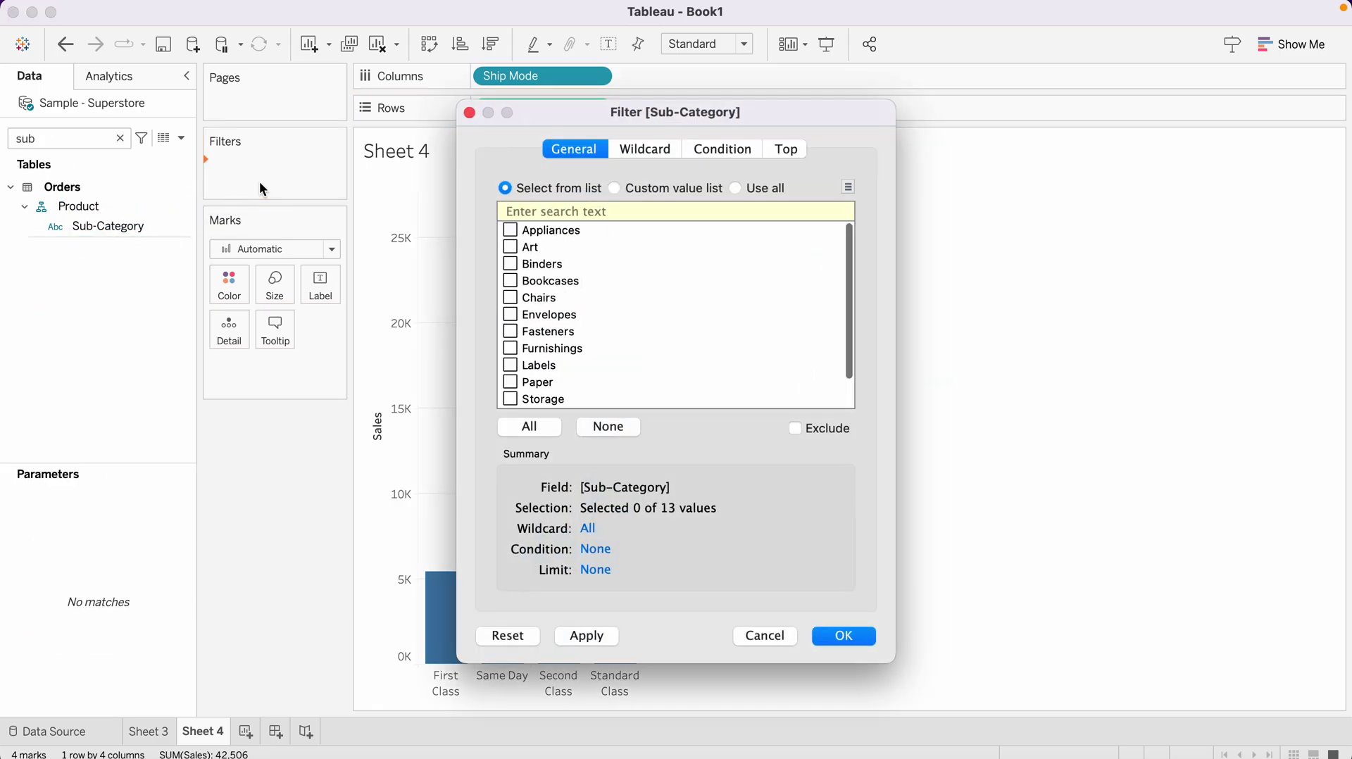
pyautogui.click(735, 188)
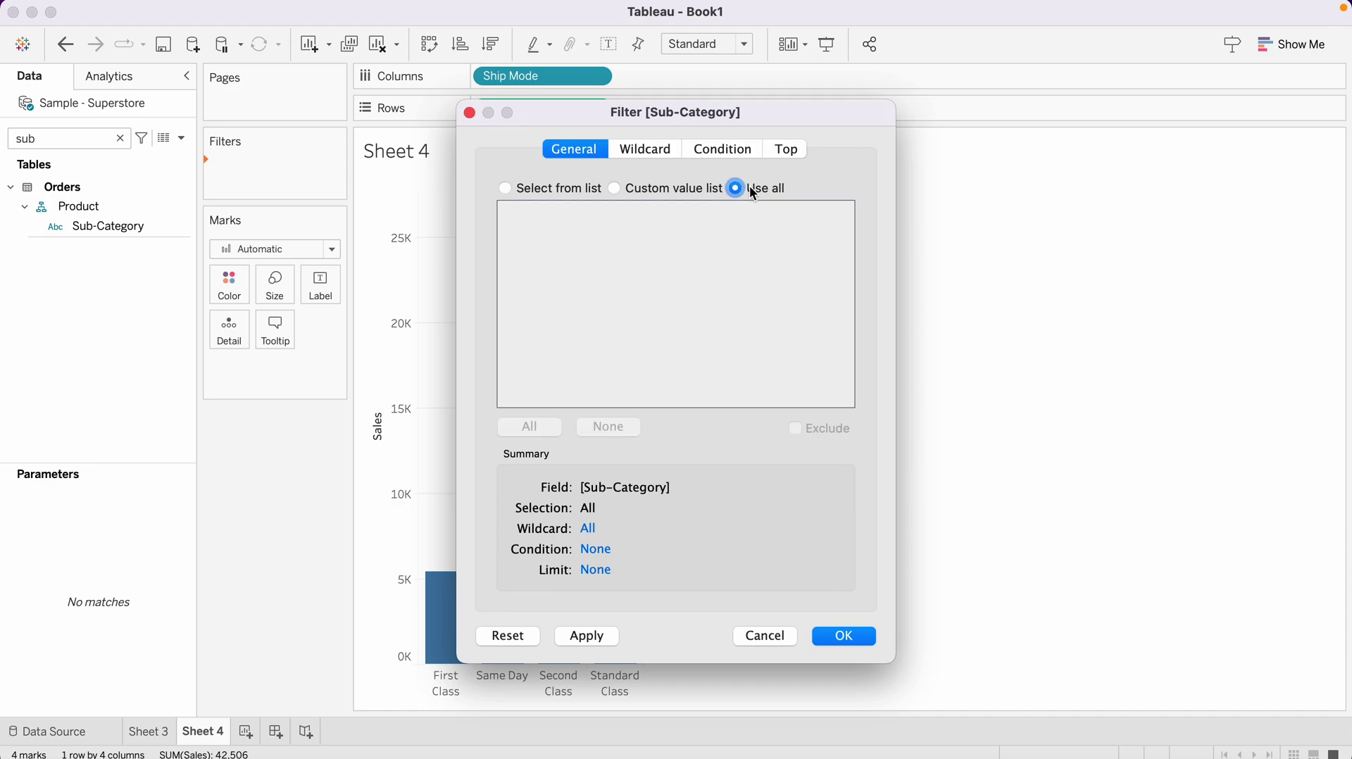
pyautogui.click(856, 638)
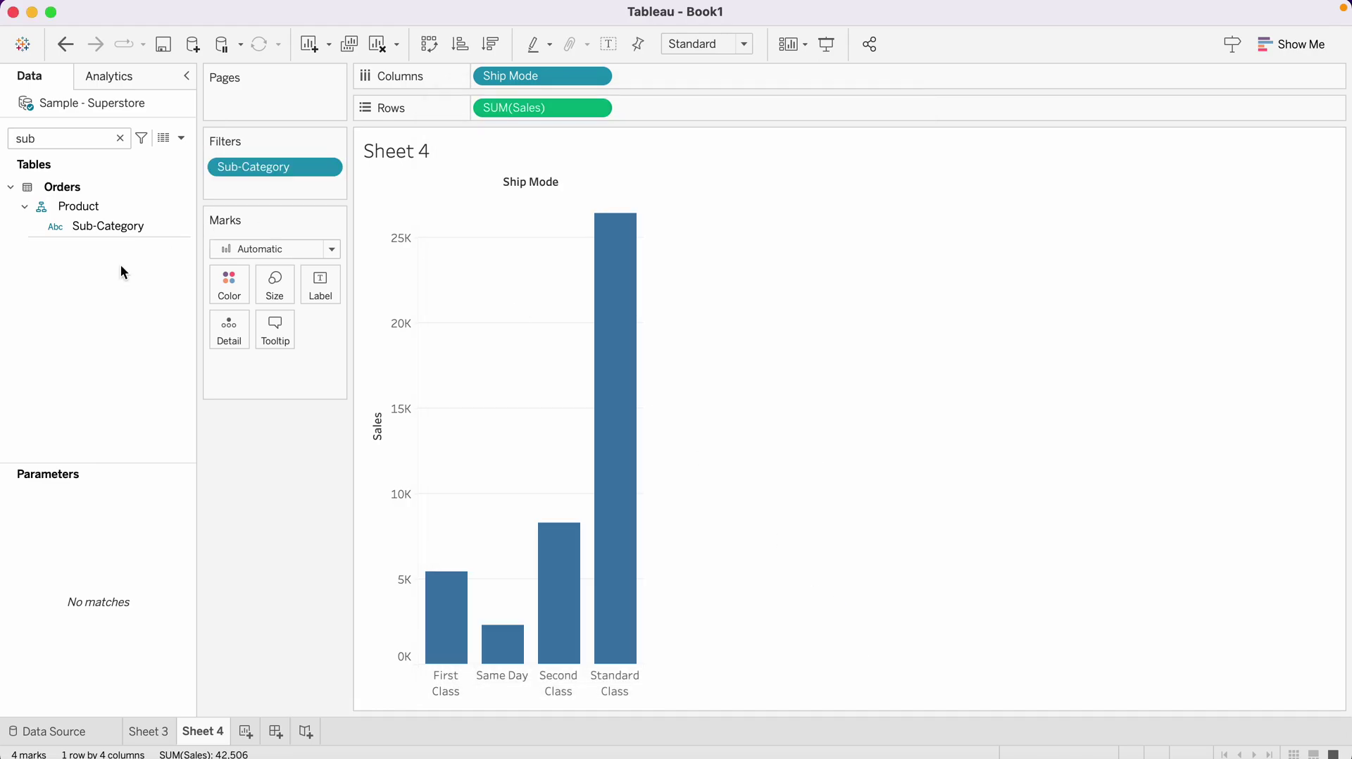
# Edit the Sub-Category filter to deselect Appliances, Bookcases, Envelopes and Furnishings from the value list.
pyautogui.rightClick(257, 168)
pyautogui.click(326, 185)
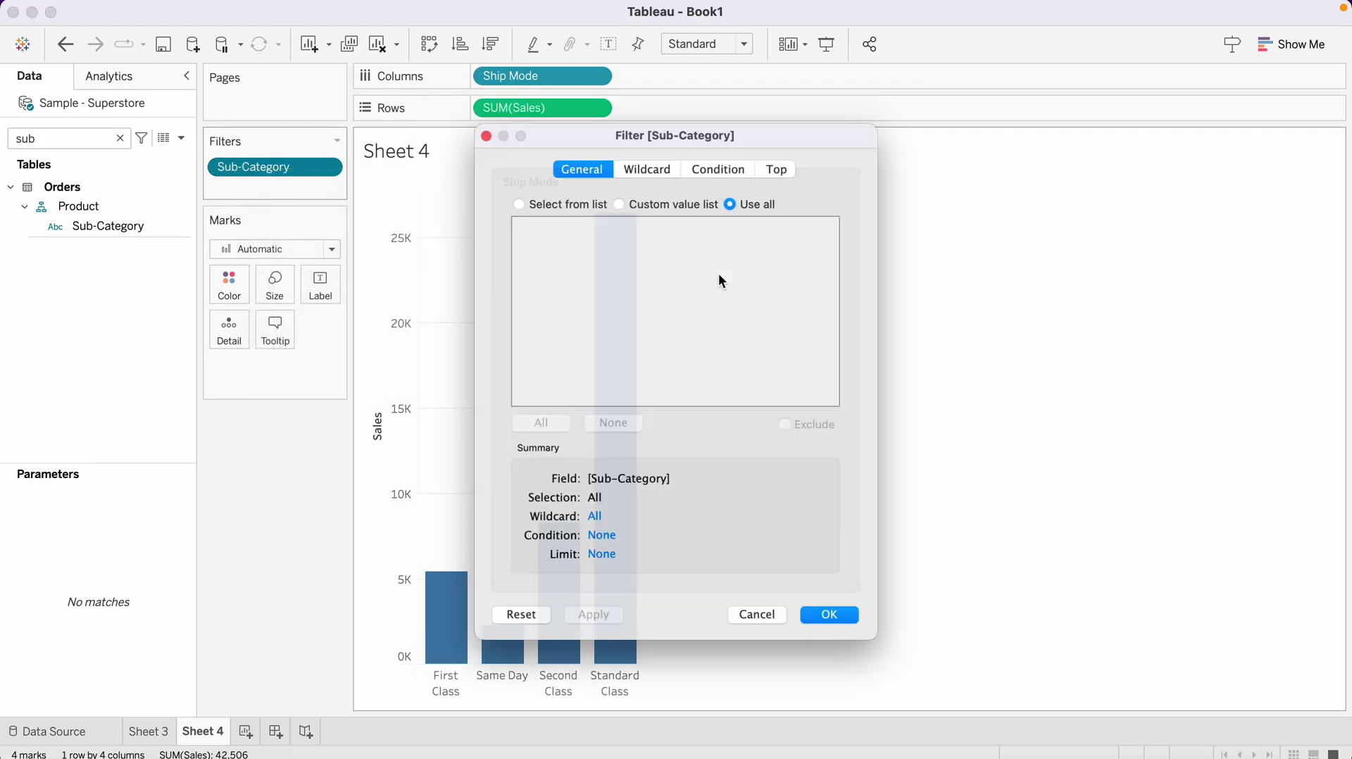
pyautogui.click(517, 188)
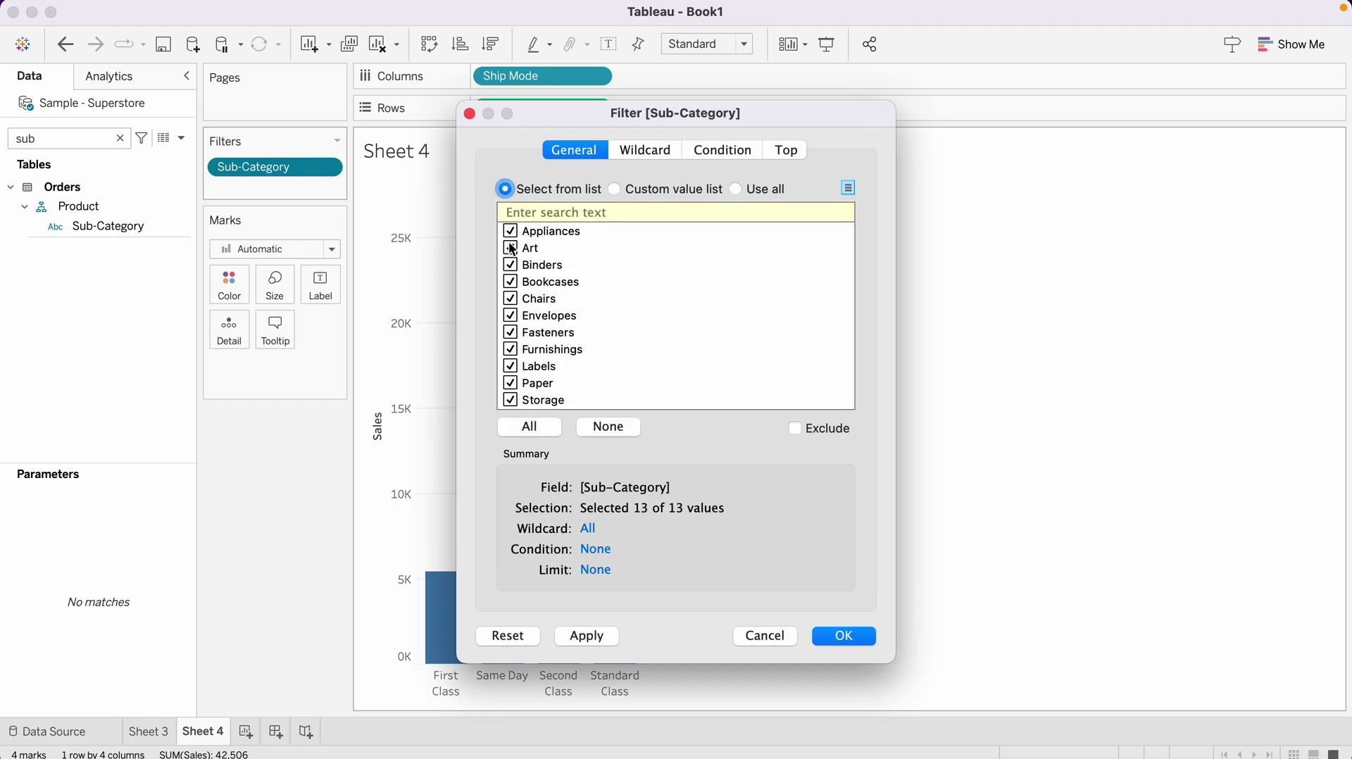
pyautogui.click(514, 233)
pyautogui.click(512, 282)
pyautogui.click(511, 315)
pyautogui.click(521, 350)
pyautogui.click(512, 349)
pyautogui.click(844, 638)
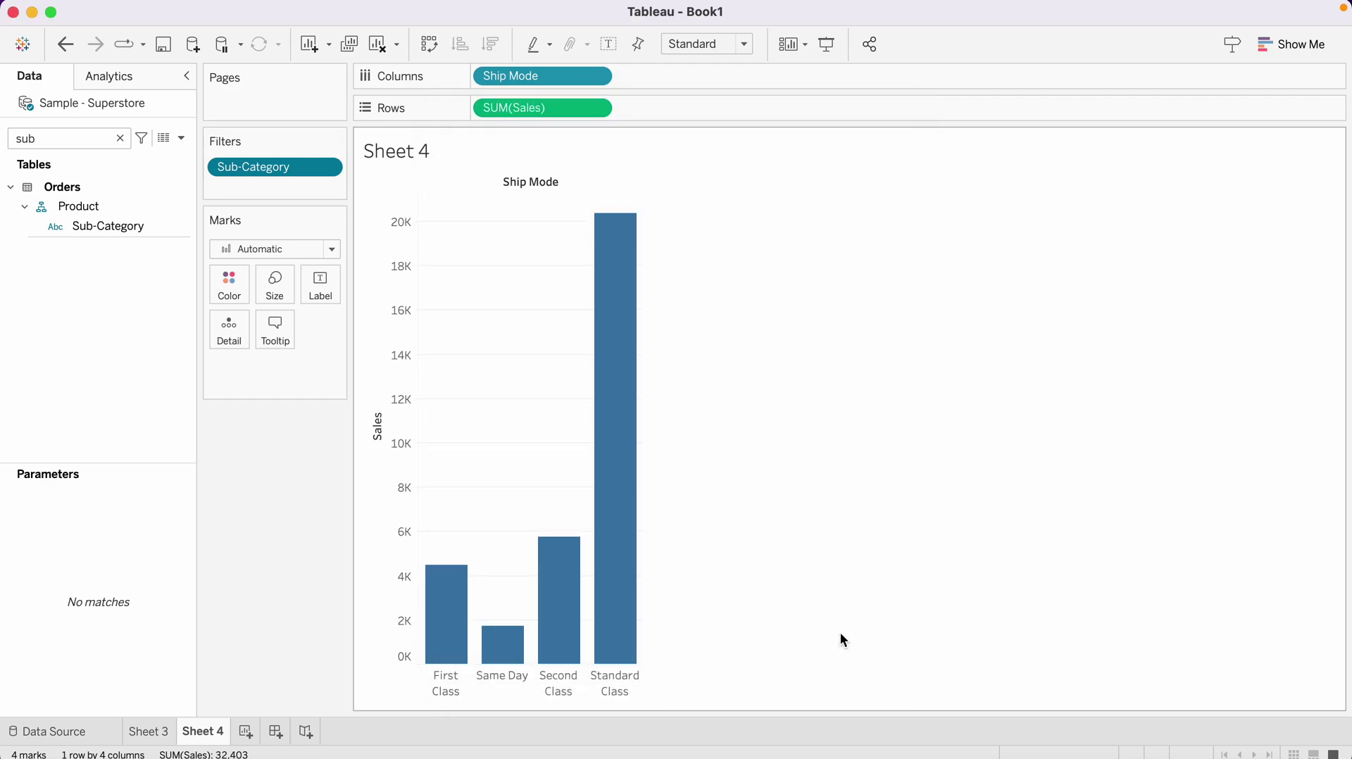
# Clear the field search and add Segment as a filter that uses all values.
pyautogui.click(121, 138)
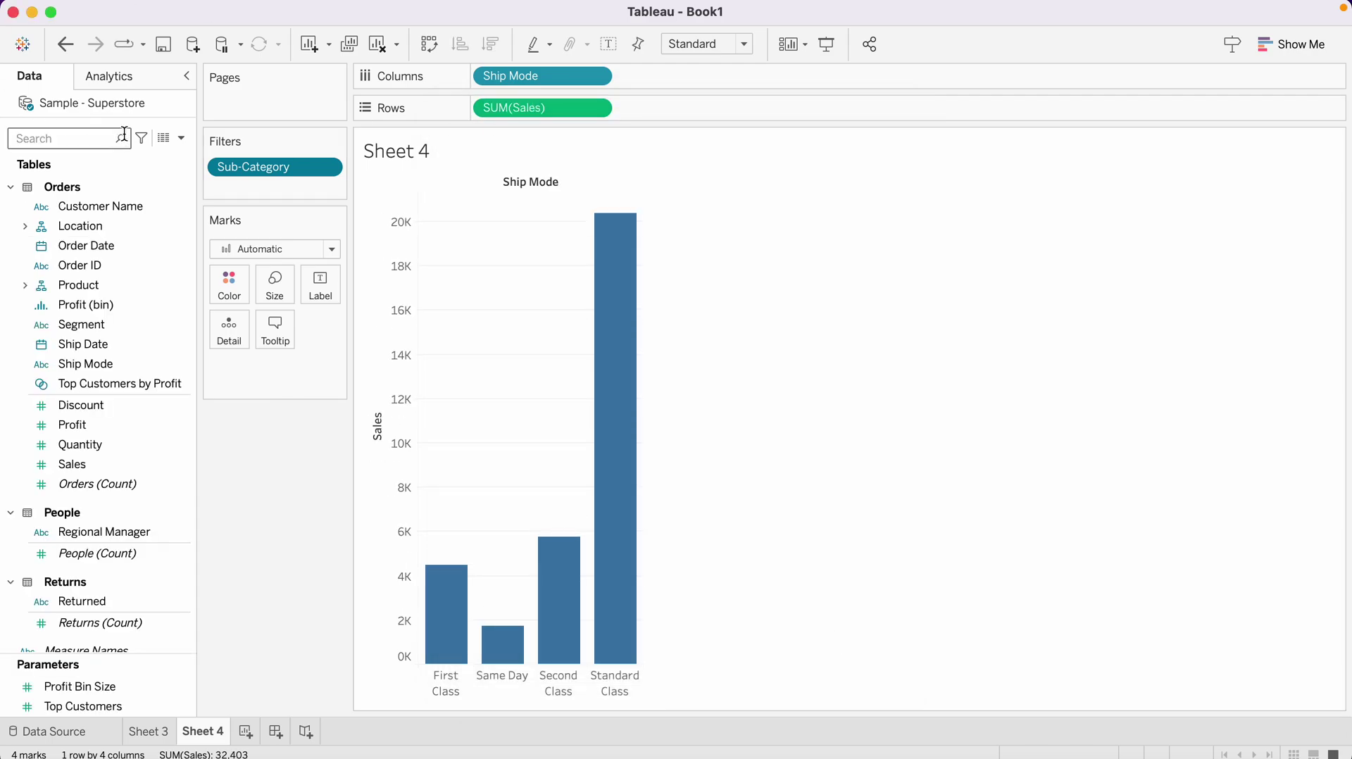
pyautogui.moveTo(84, 326); pyautogui.dragTo(253, 188)
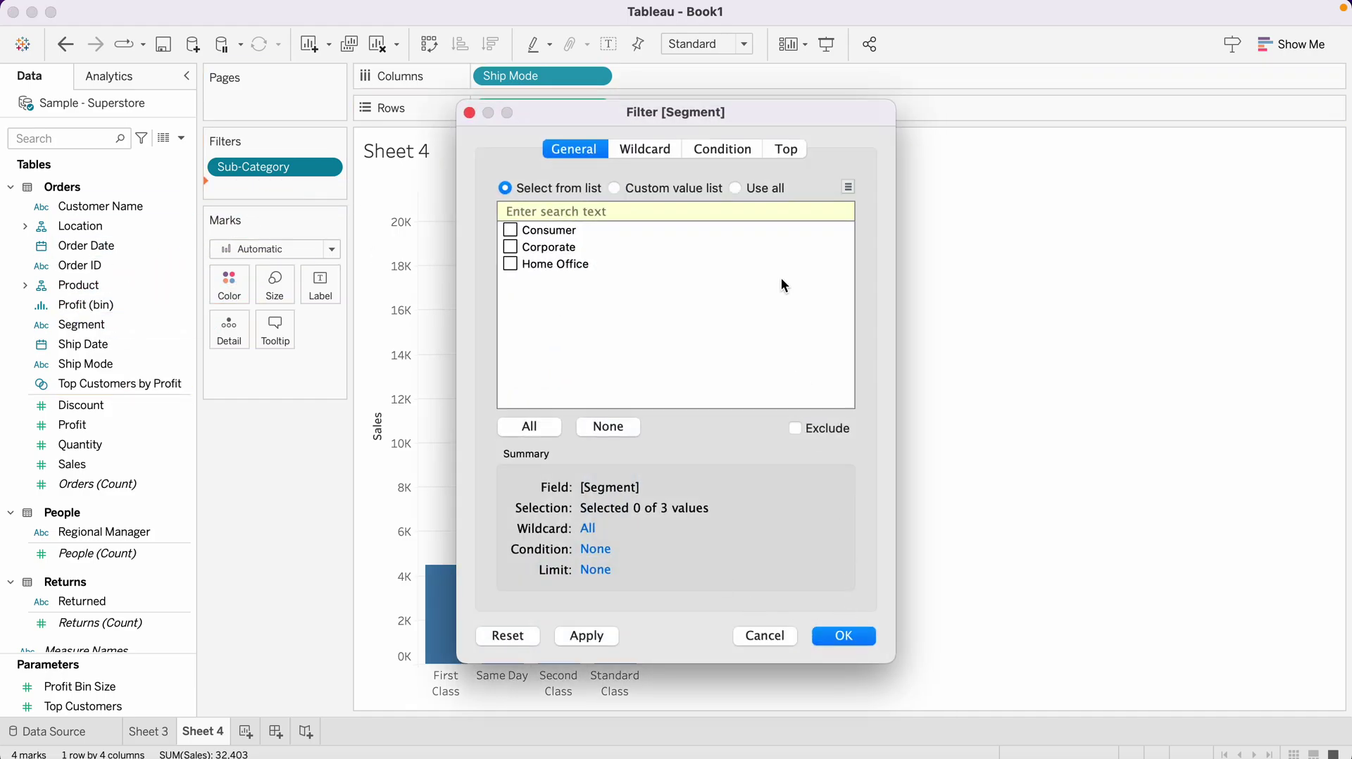
pyautogui.click(754, 189)
pyautogui.click(836, 637)
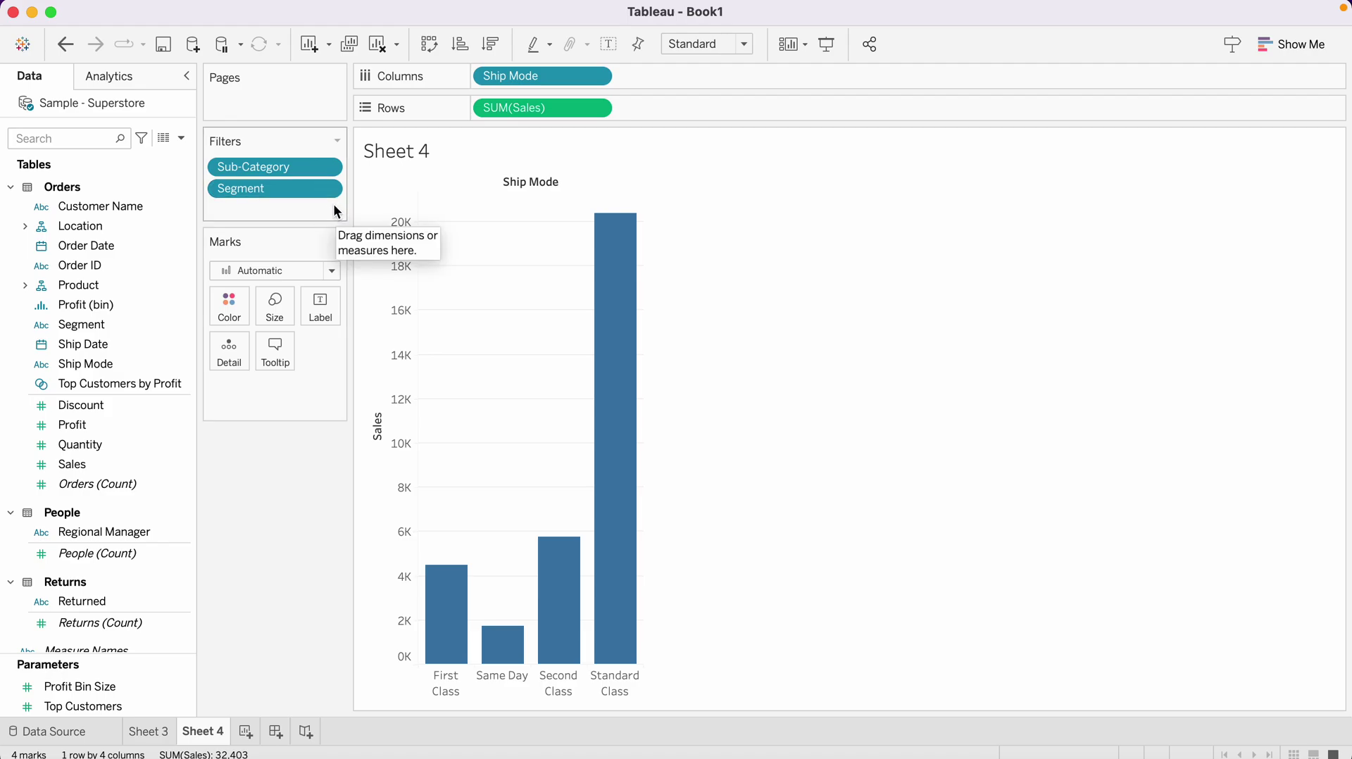
# Show the filter controls for Sub-Category and Segment beside the chart.
pyautogui.click(328, 169)
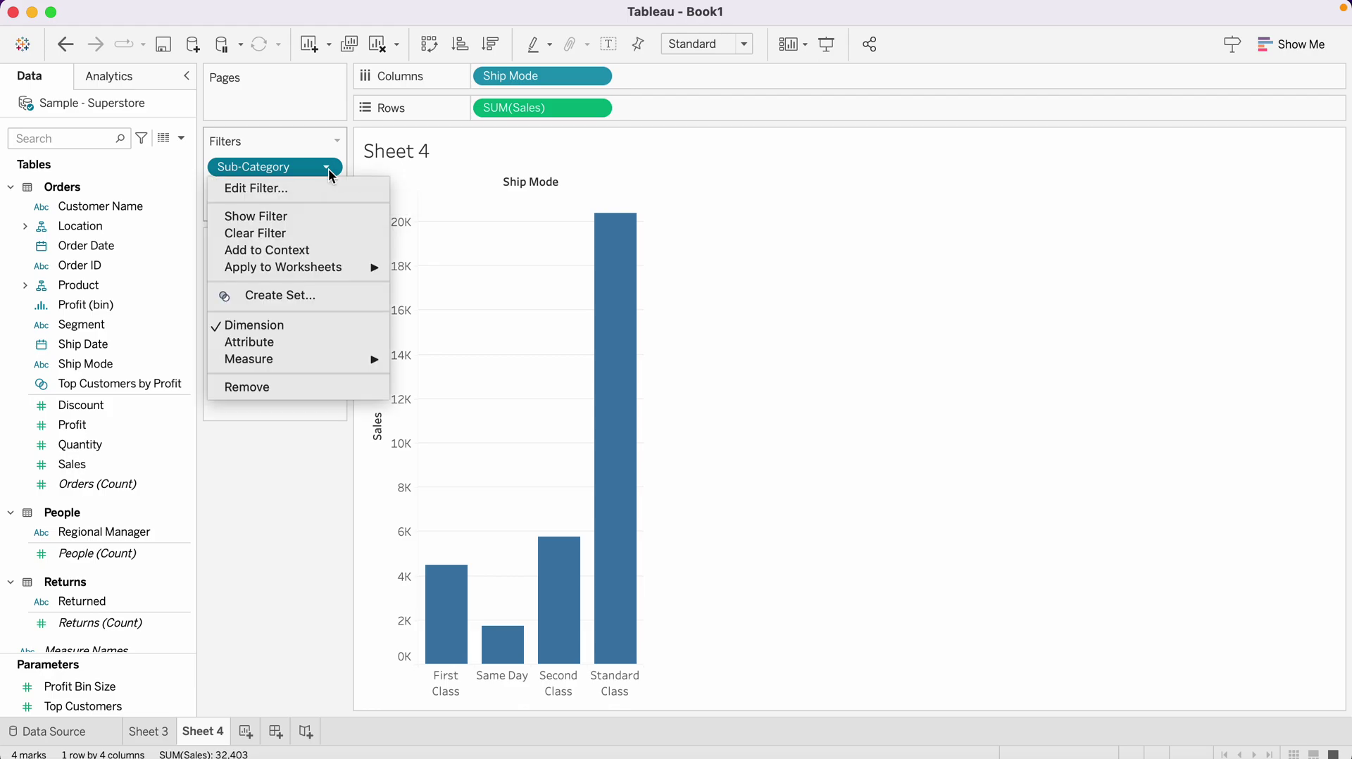
pyautogui.click(303, 214)
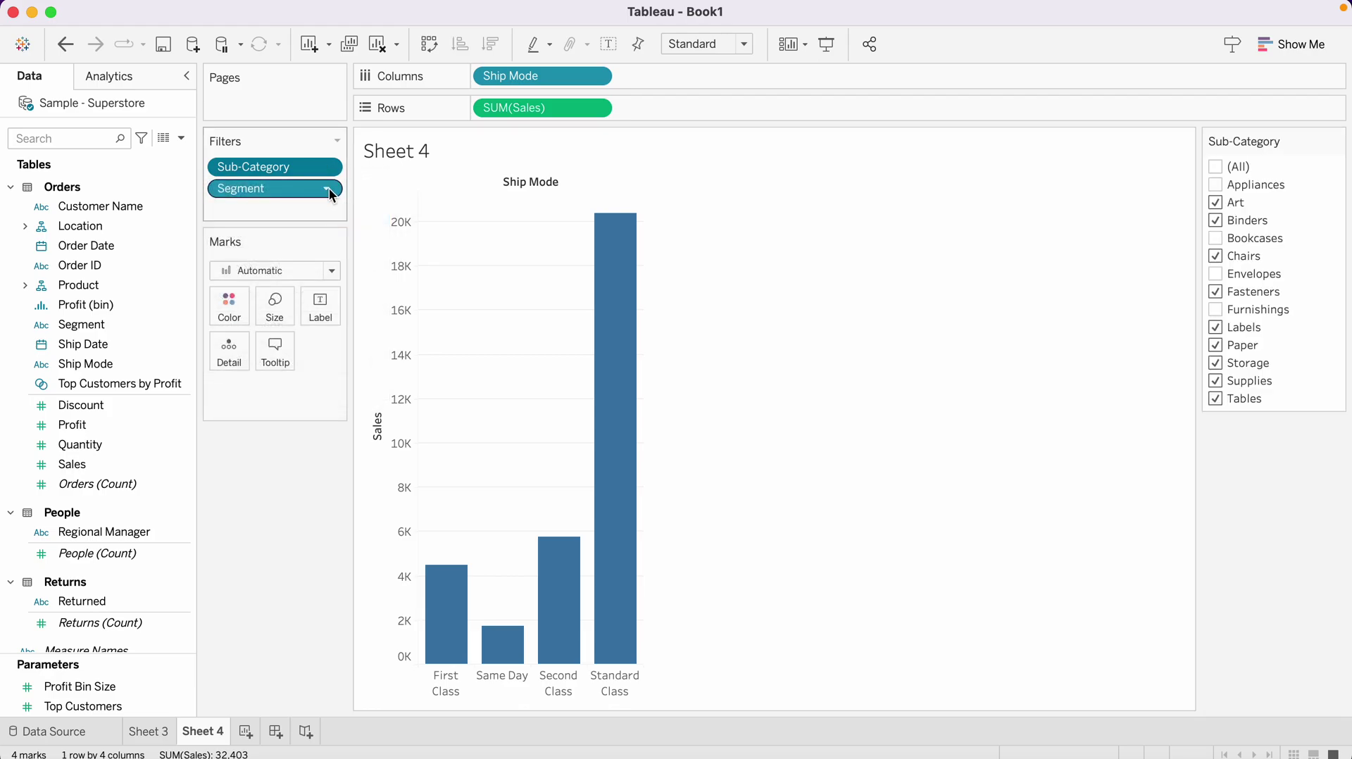
pyautogui.click(329, 190)
pyautogui.click(313, 232)
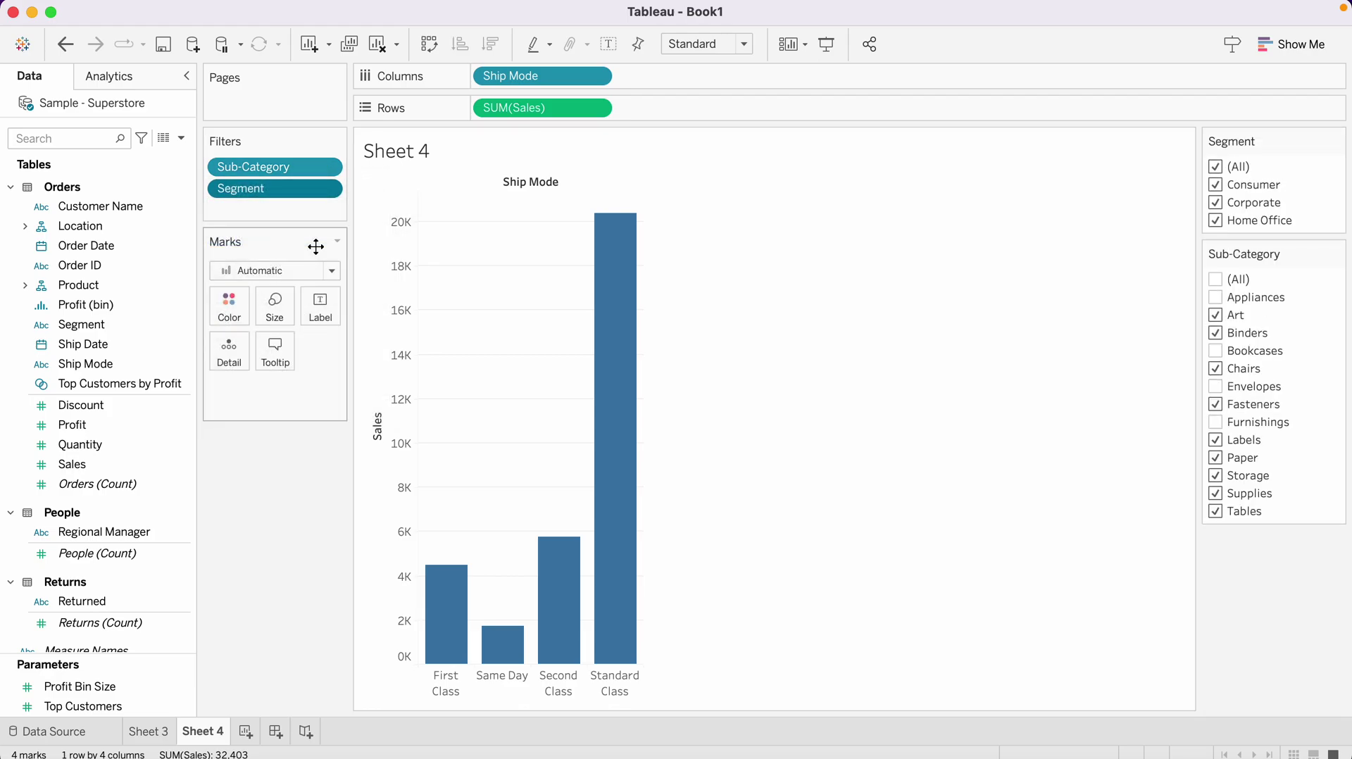
# Add the Sub-Category filter to context and set the Segment filter control to Only Relevant Values.
pyautogui.click(327, 169)
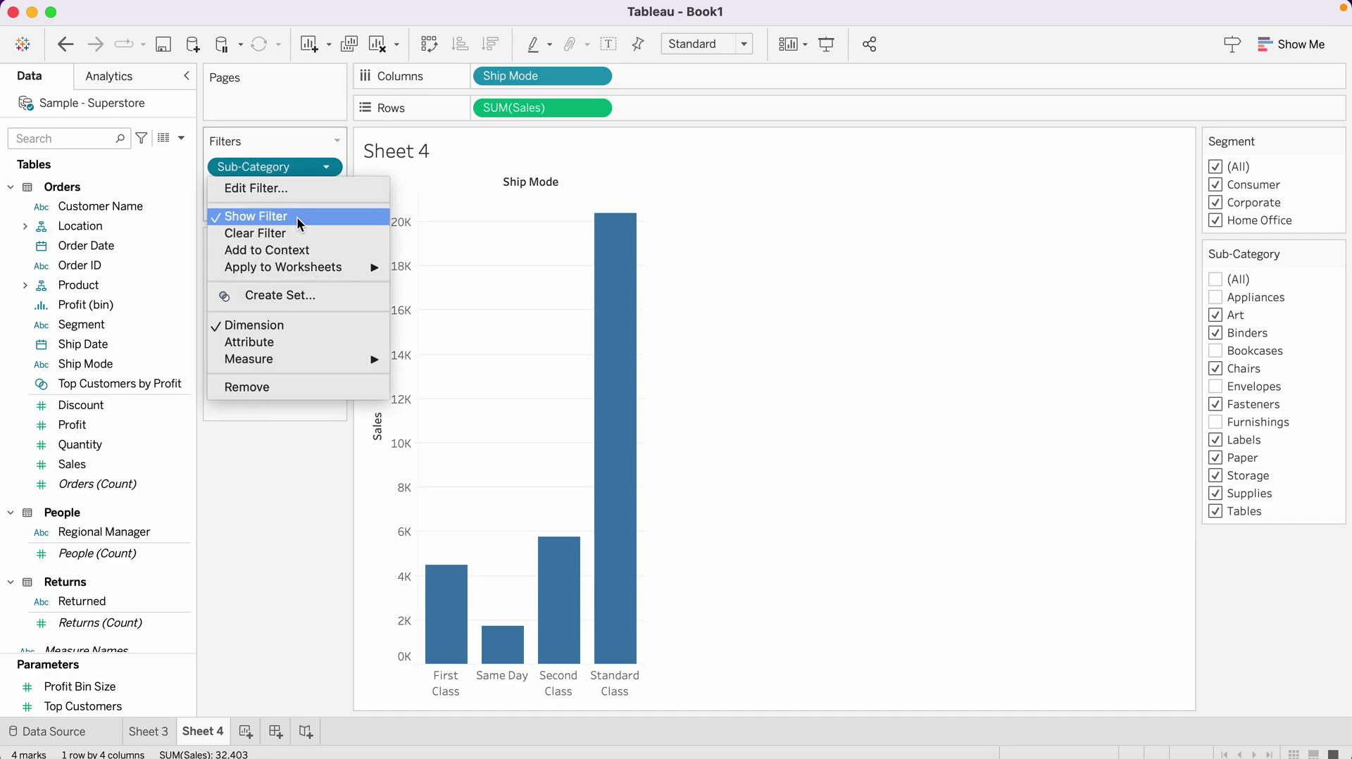
pyautogui.click(268, 250)
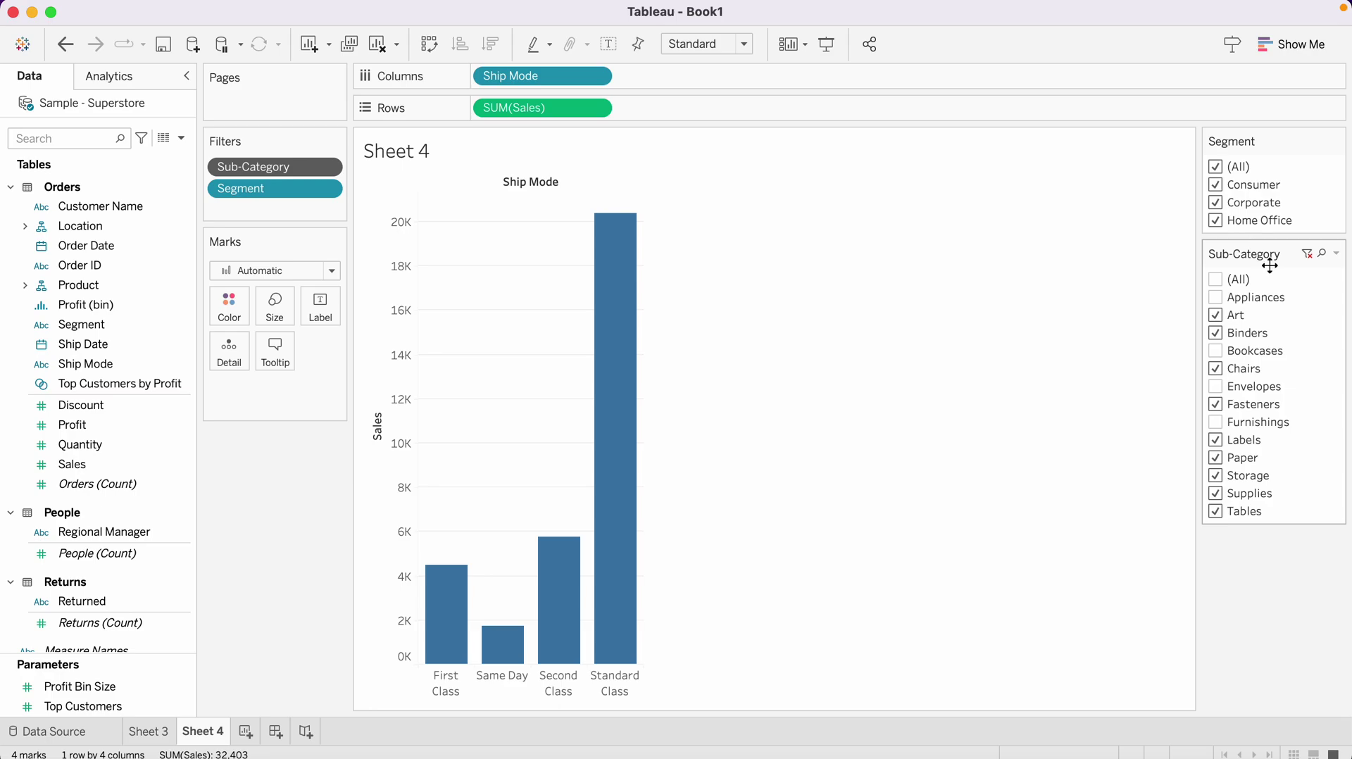
pyautogui.click(1335, 141)
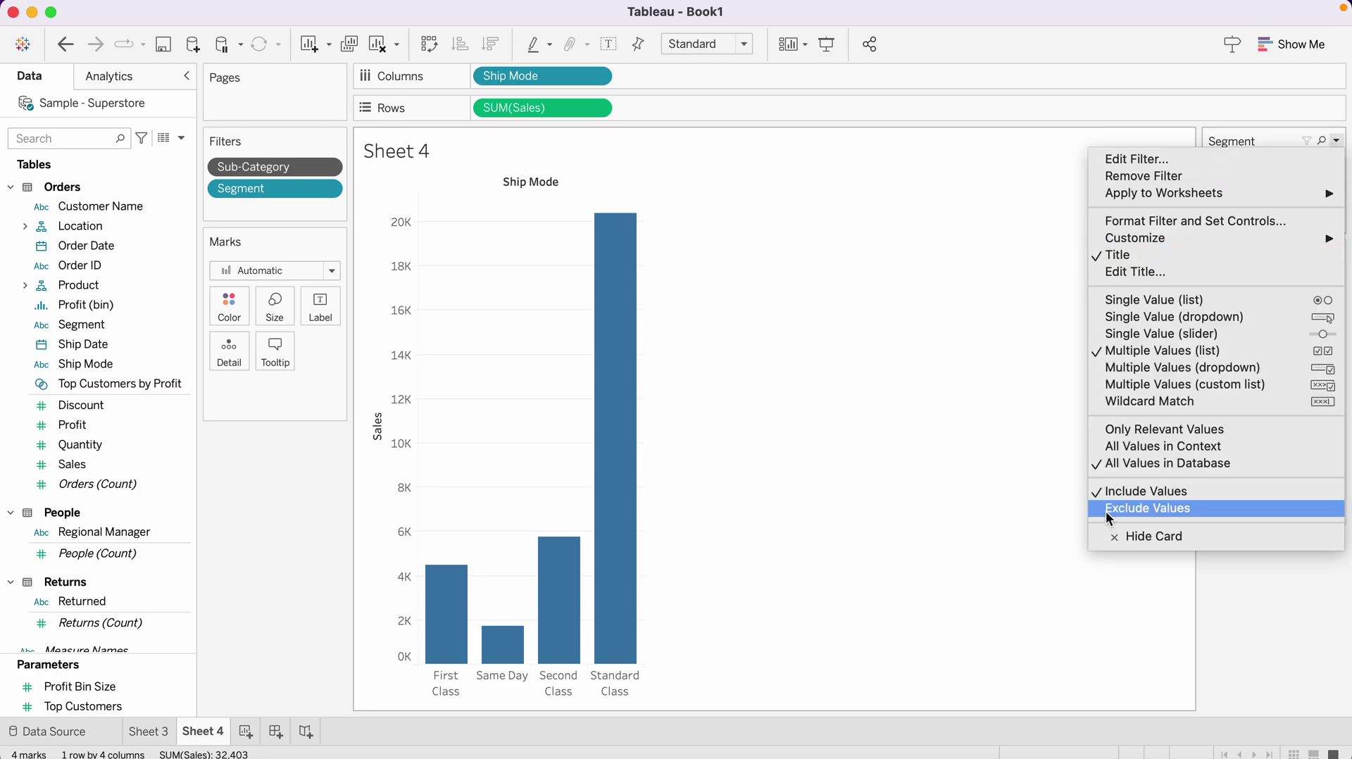
pyautogui.click(1145, 426)
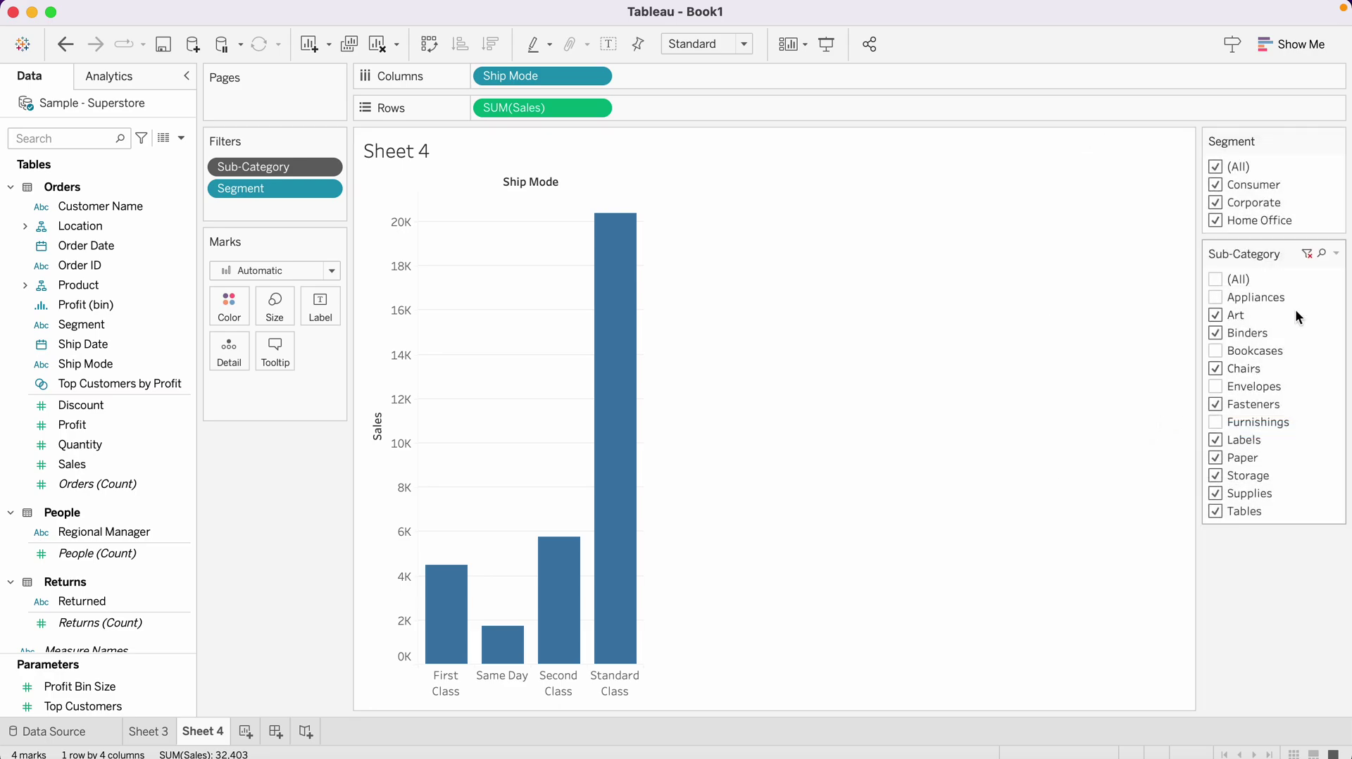
# Narrow the Sub-Category filter to Fasteners only, and deselect Corporate in the Segment filter.
pyautogui.click(1216, 315)
pyautogui.click(1216, 332)
pyautogui.click(1216, 368)
pyautogui.click(1218, 416)
pyautogui.click(1216, 441)
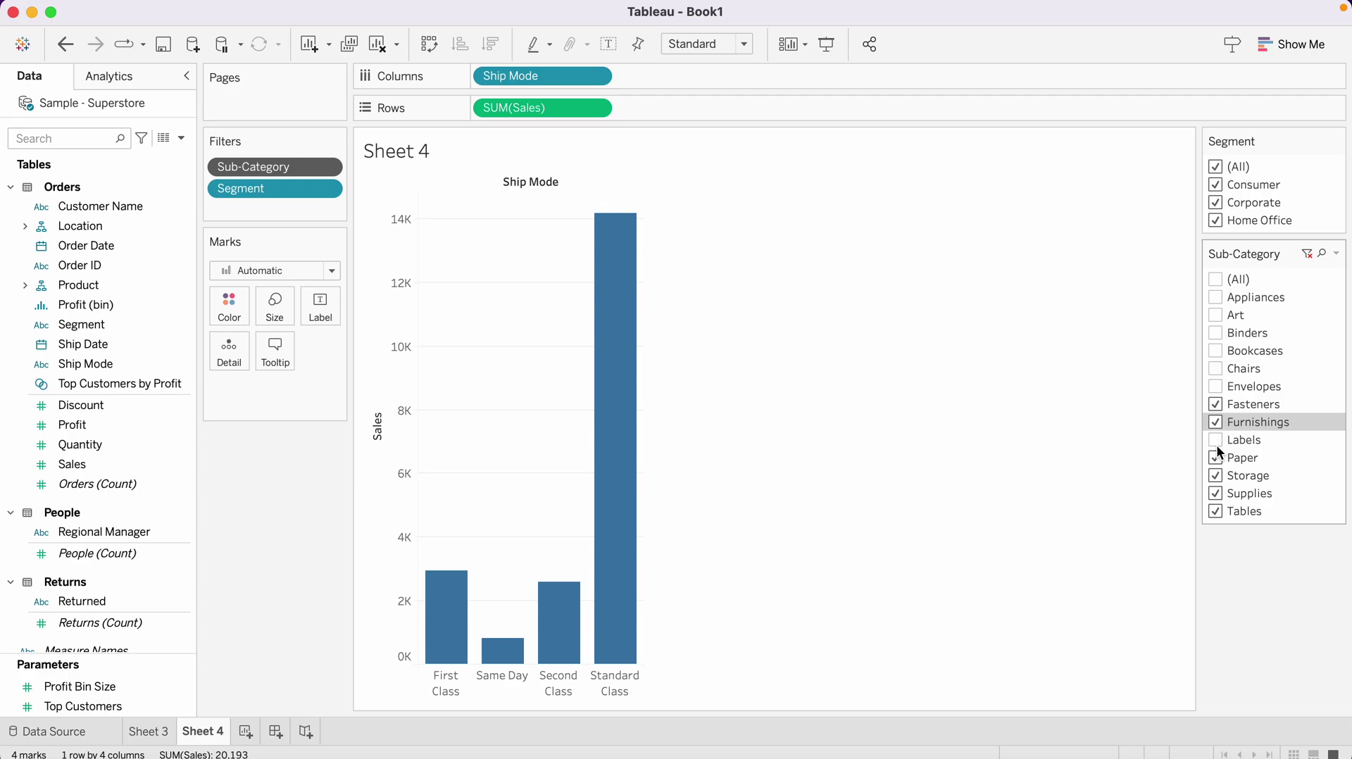
pyautogui.click(1218, 459)
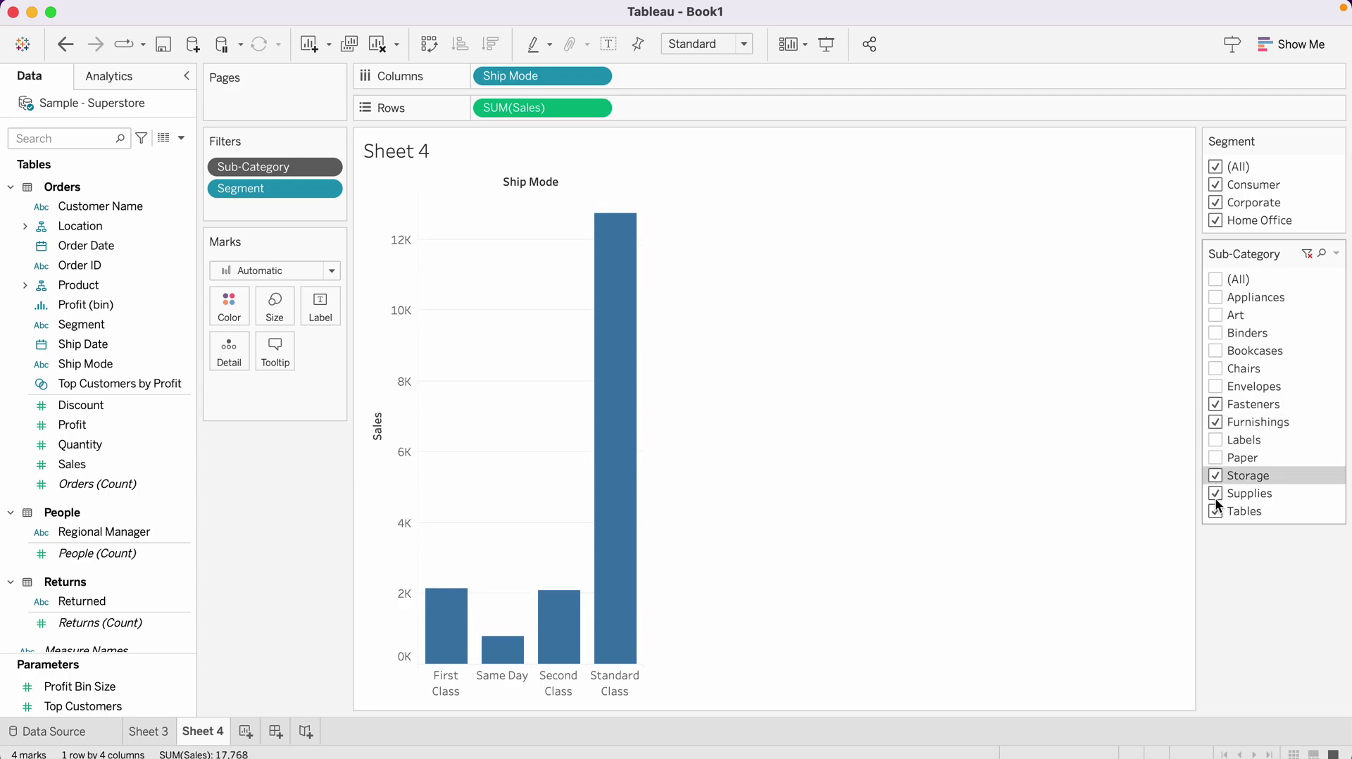
pyautogui.click(1215, 494)
pyautogui.click(1218, 511)
pyautogui.click(1215, 474)
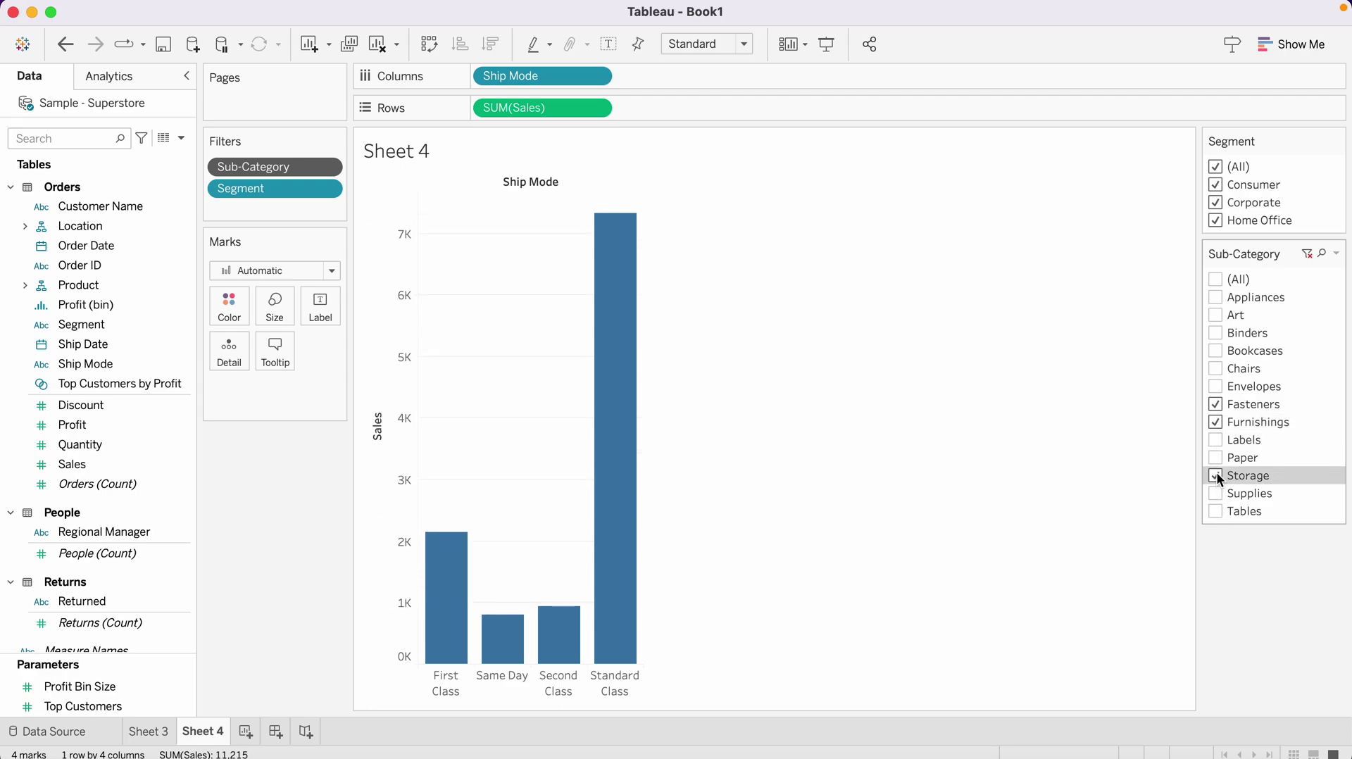
pyautogui.click(1215, 422)
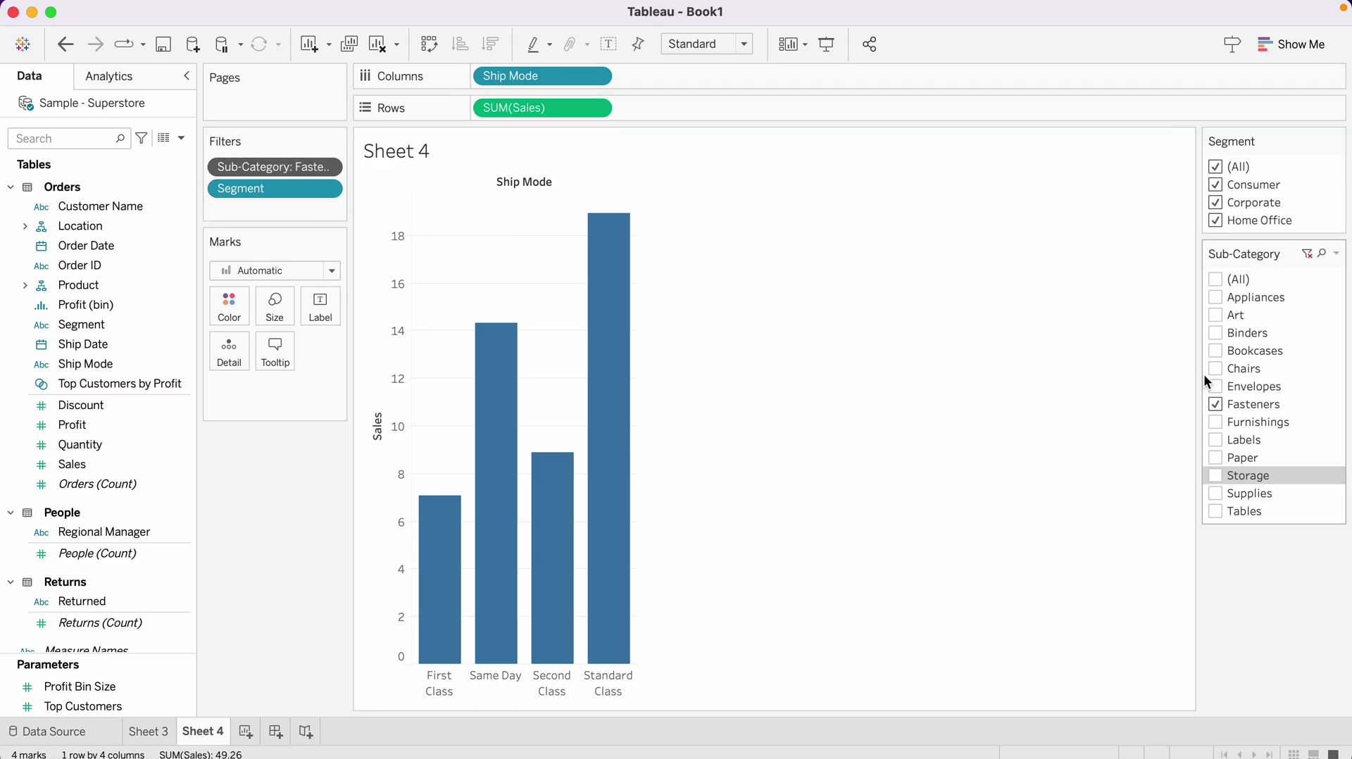
pyautogui.click(1220, 194)
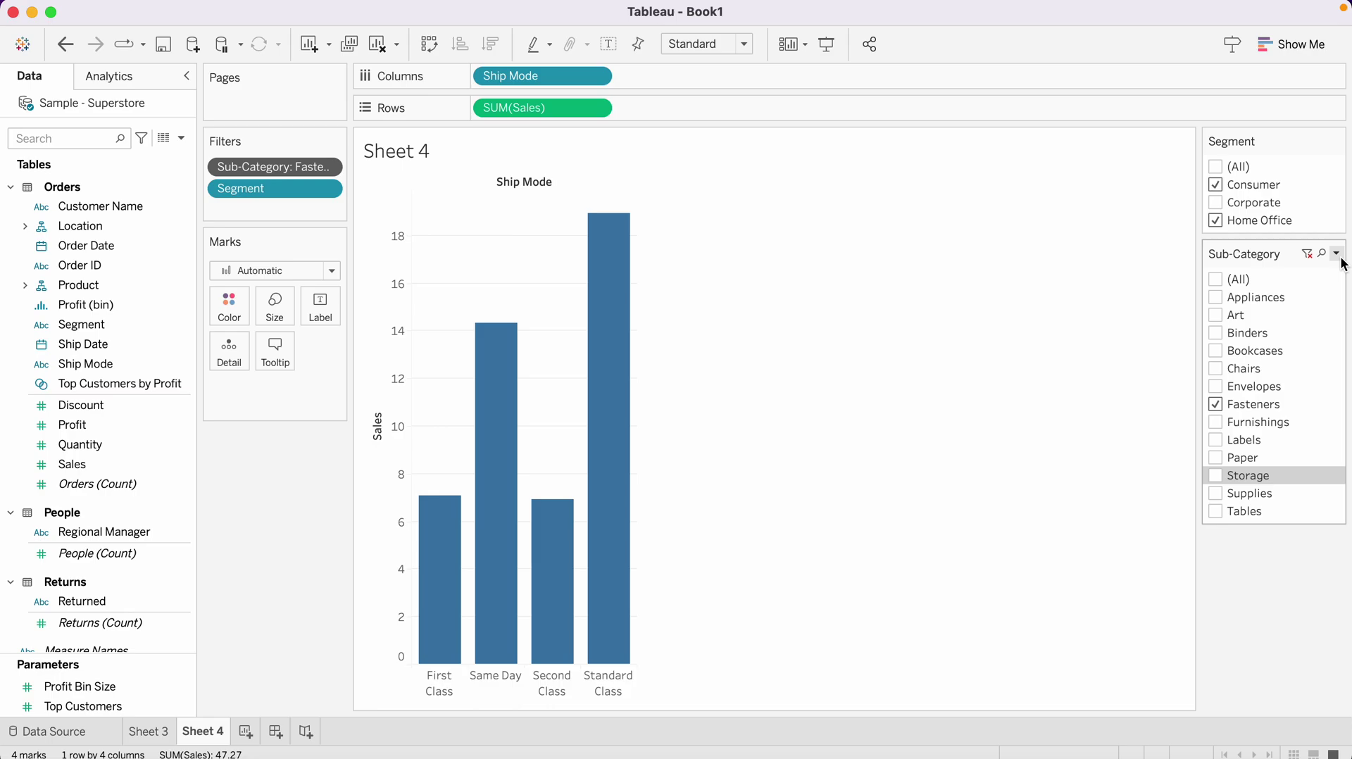
# Review the Sub-Category filter's display options, and add Binders and Bookcases to its selected values.
pyautogui.click(1336, 254)
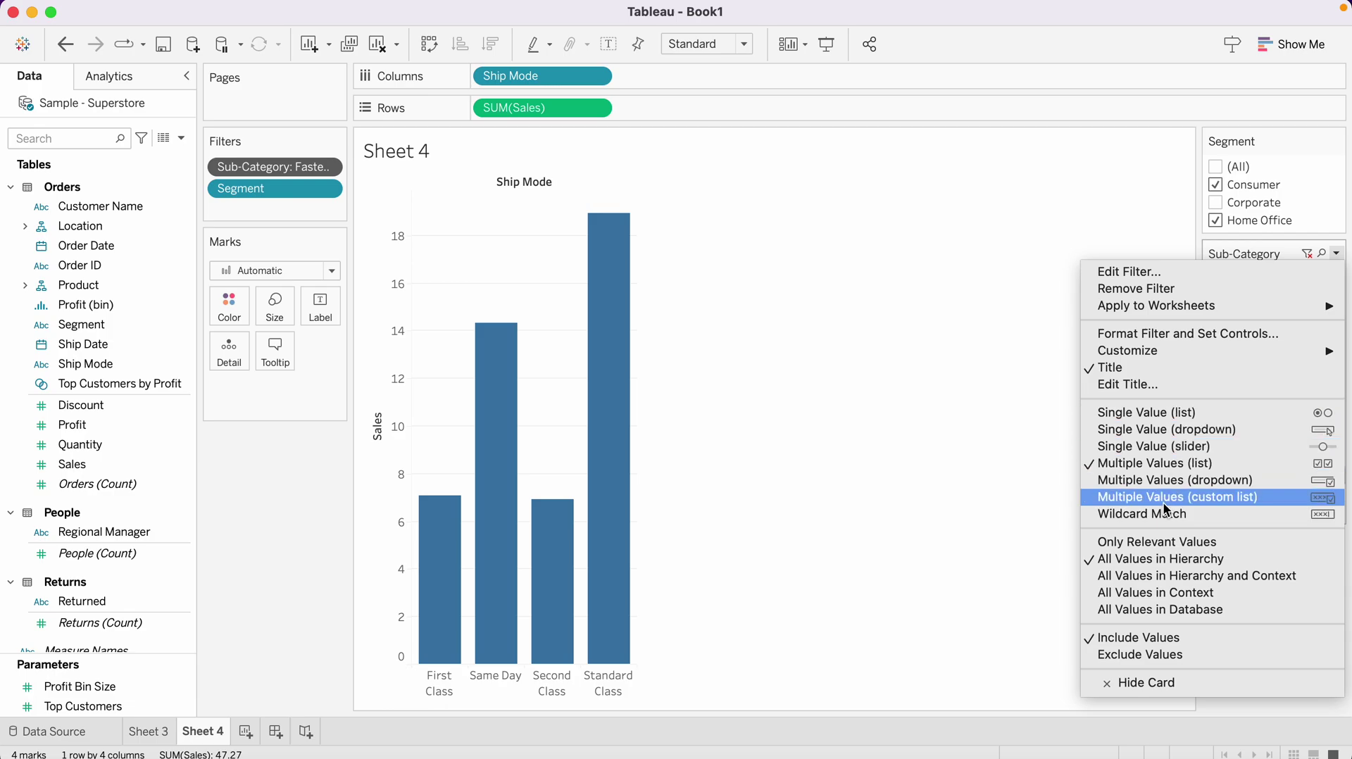
pyautogui.click(1128, 238)
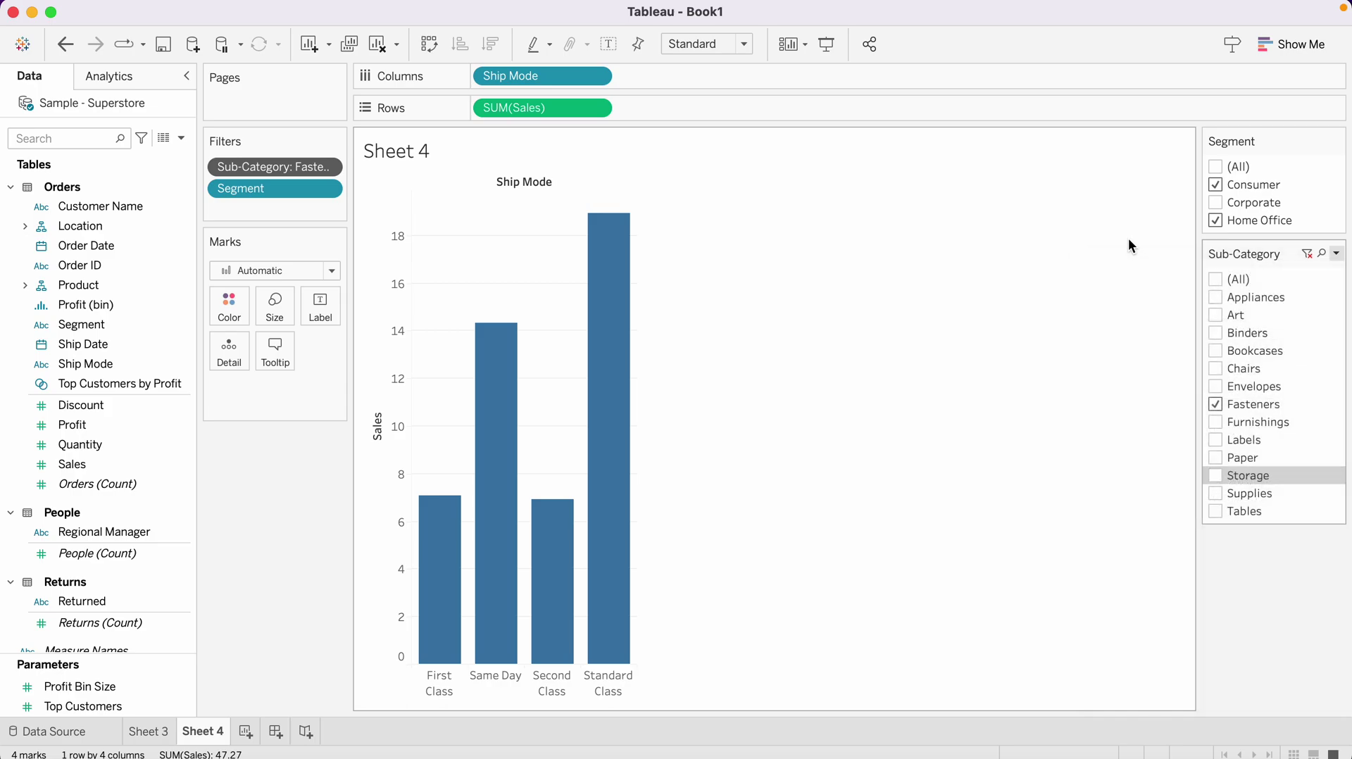
pyautogui.click(1218, 332)
pyautogui.click(1214, 352)
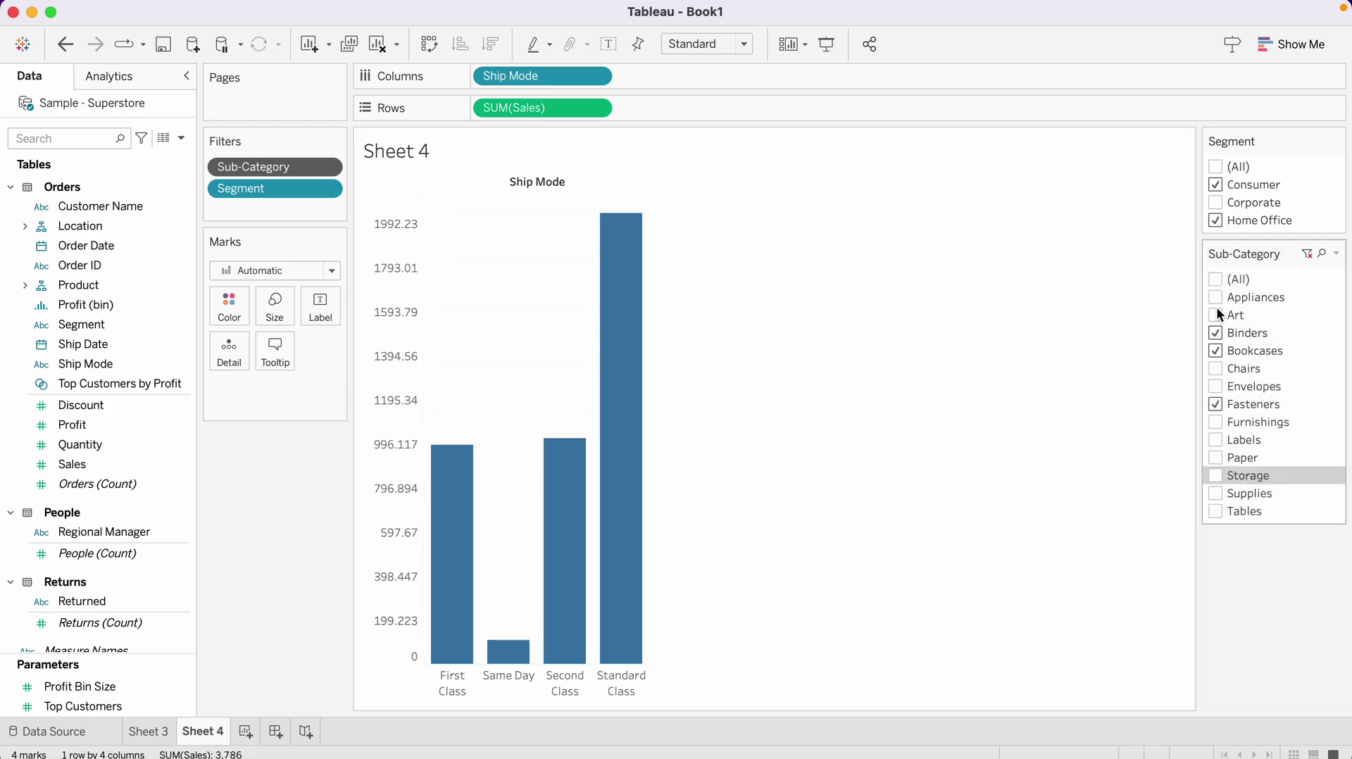
# Change the Sub-Category filter control to Multiple Values (dropdown) and check its value list.
pyautogui.moveTo(1336, 427)
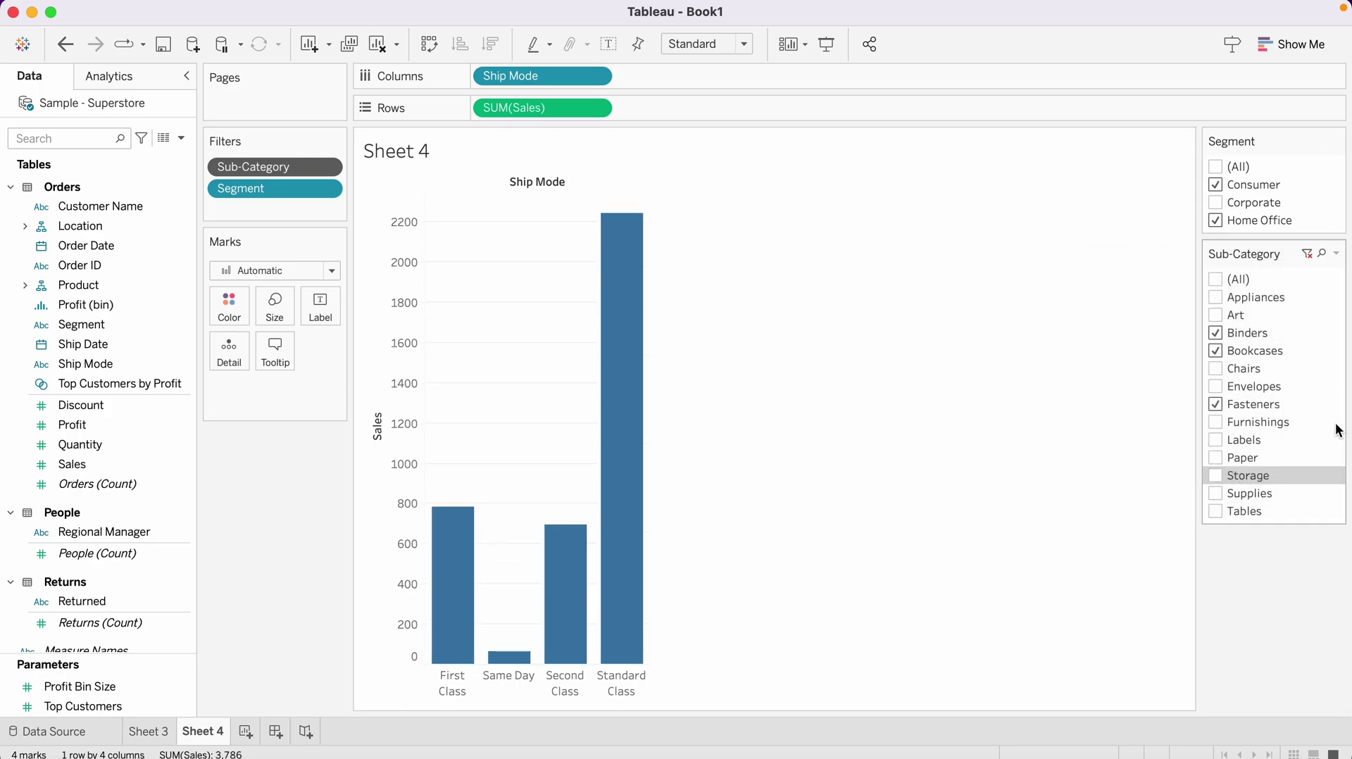
pyautogui.click(1336, 253)
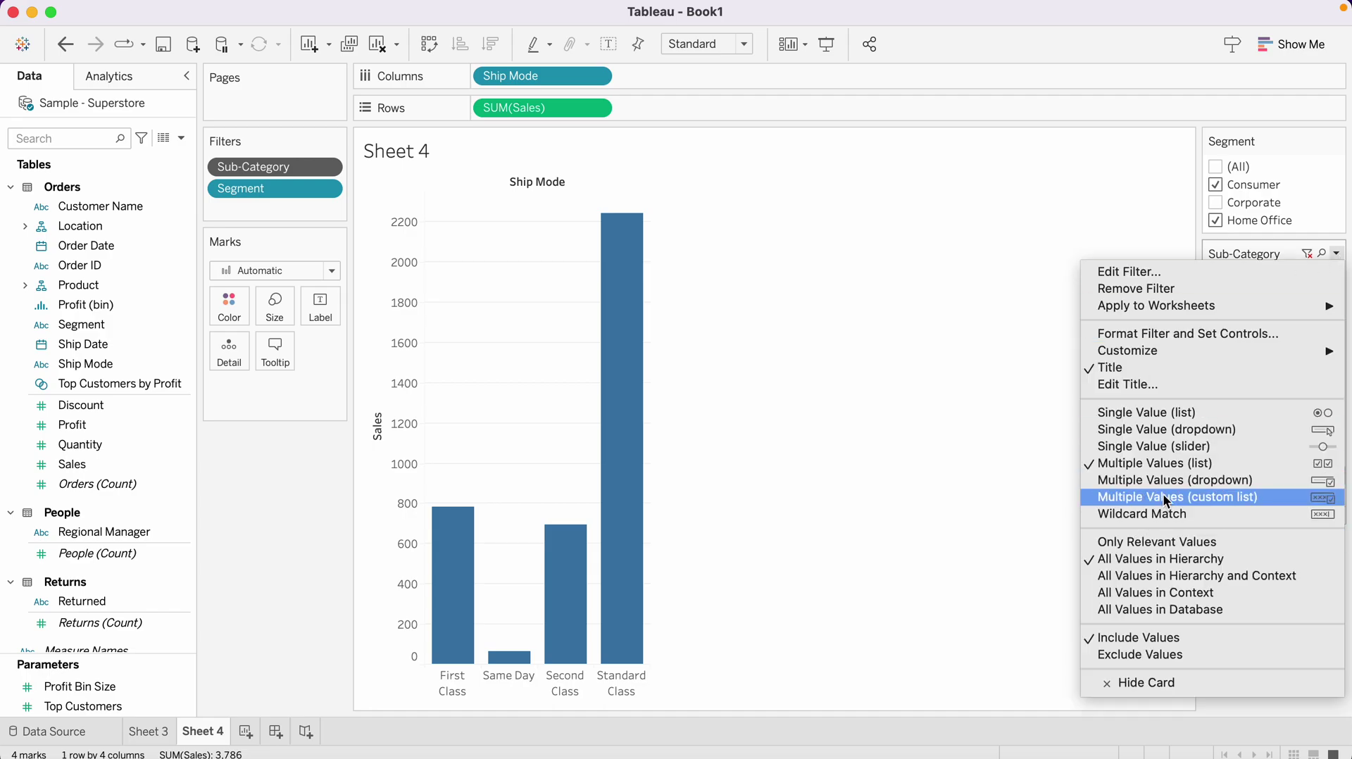
pyautogui.click(1243, 476)
pyautogui.click(1272, 280)
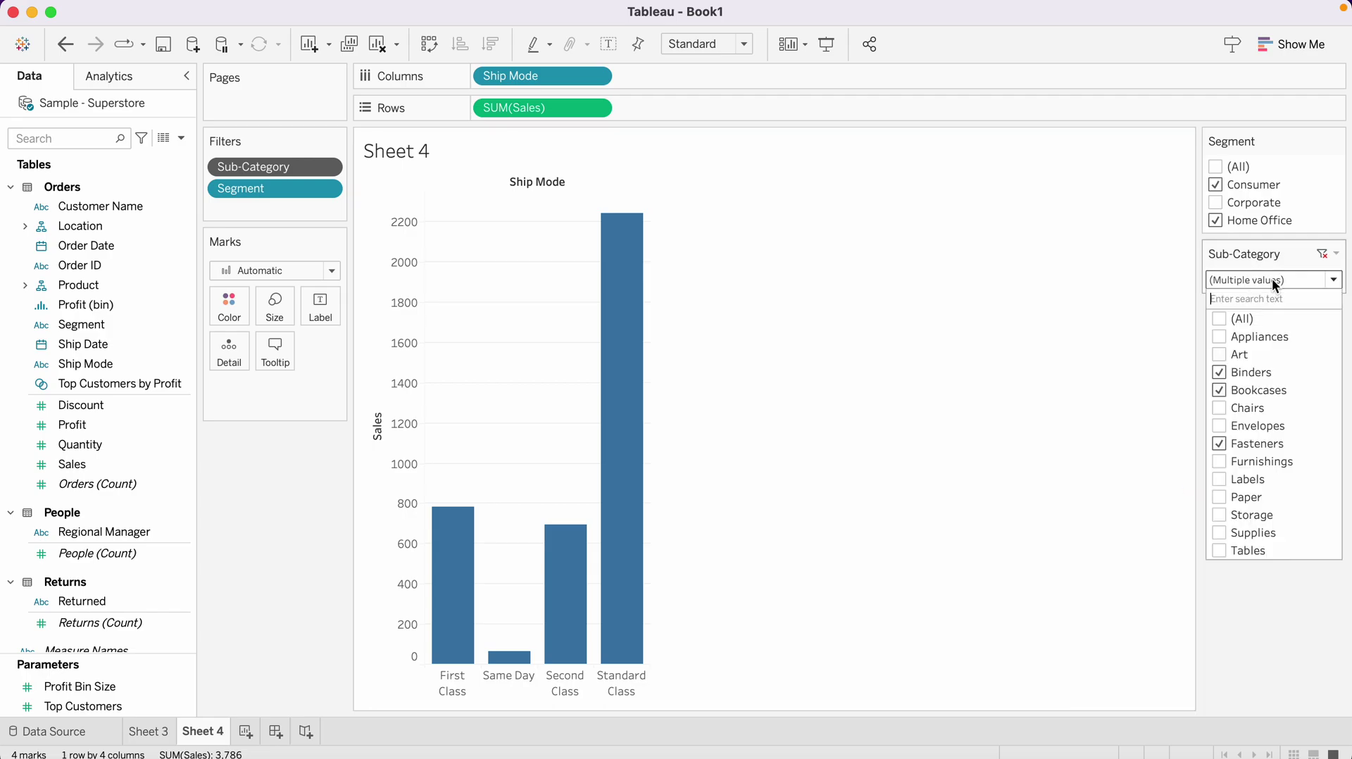
pyautogui.click(1177, 352)
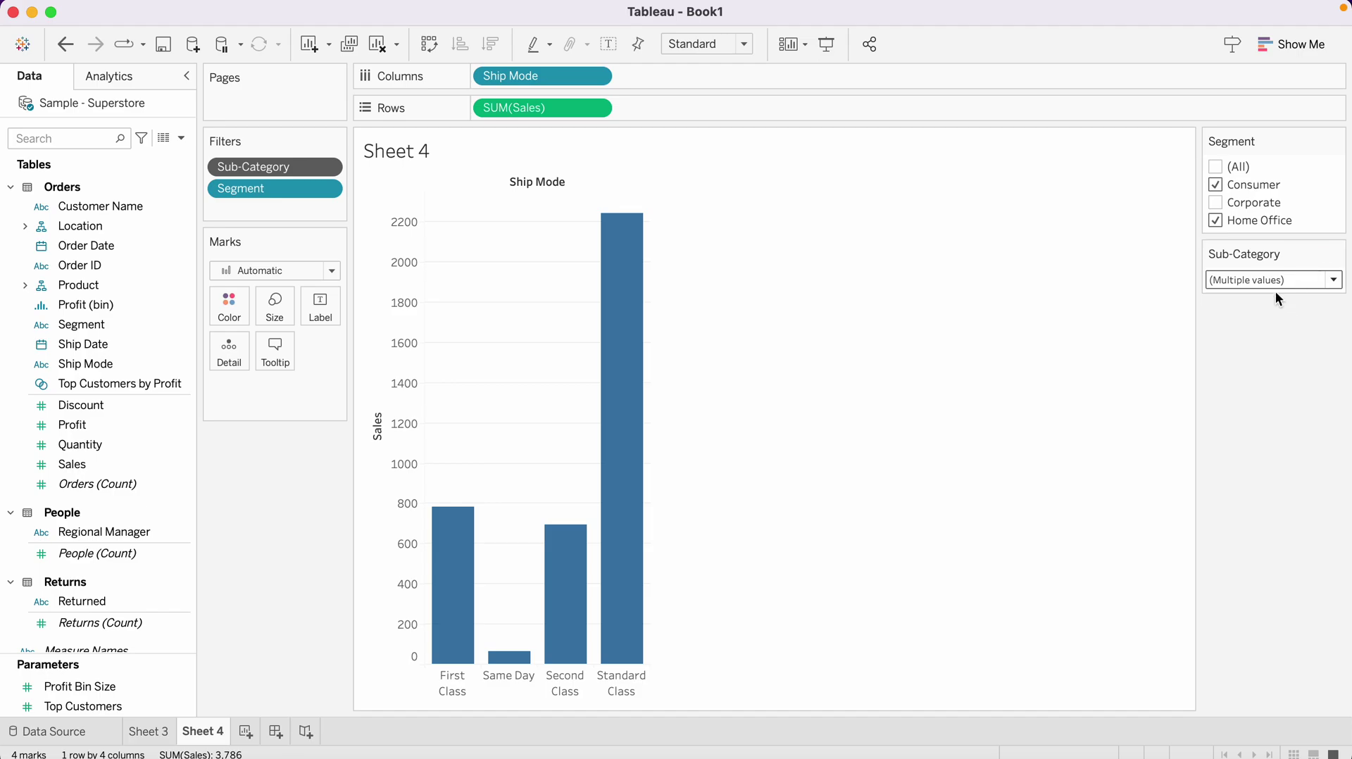
# Add Art, Chairs and Envelopes to the selected values of the Sub-Category filter.
pyautogui.click(1269, 281)
pyautogui.click(1220, 355)
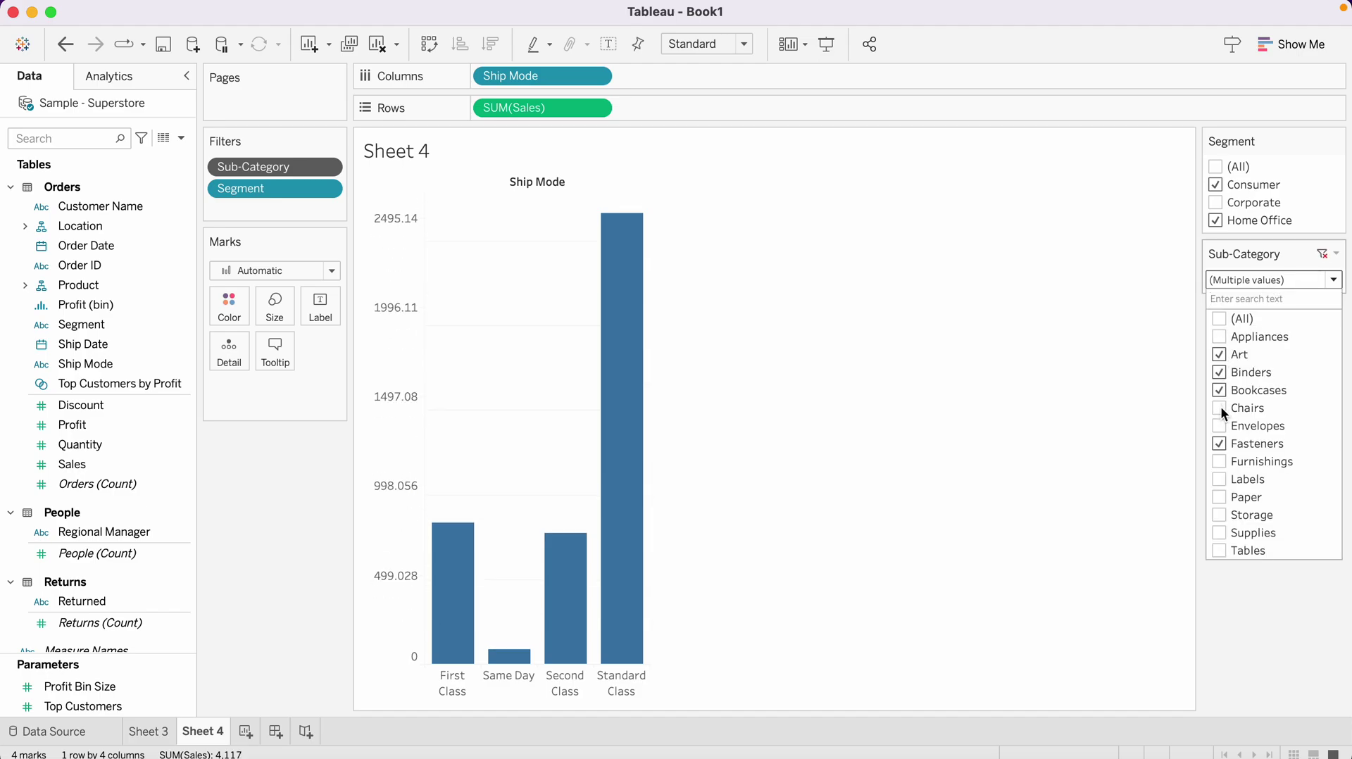
pyautogui.click(1220, 408)
pyautogui.click(1220, 426)
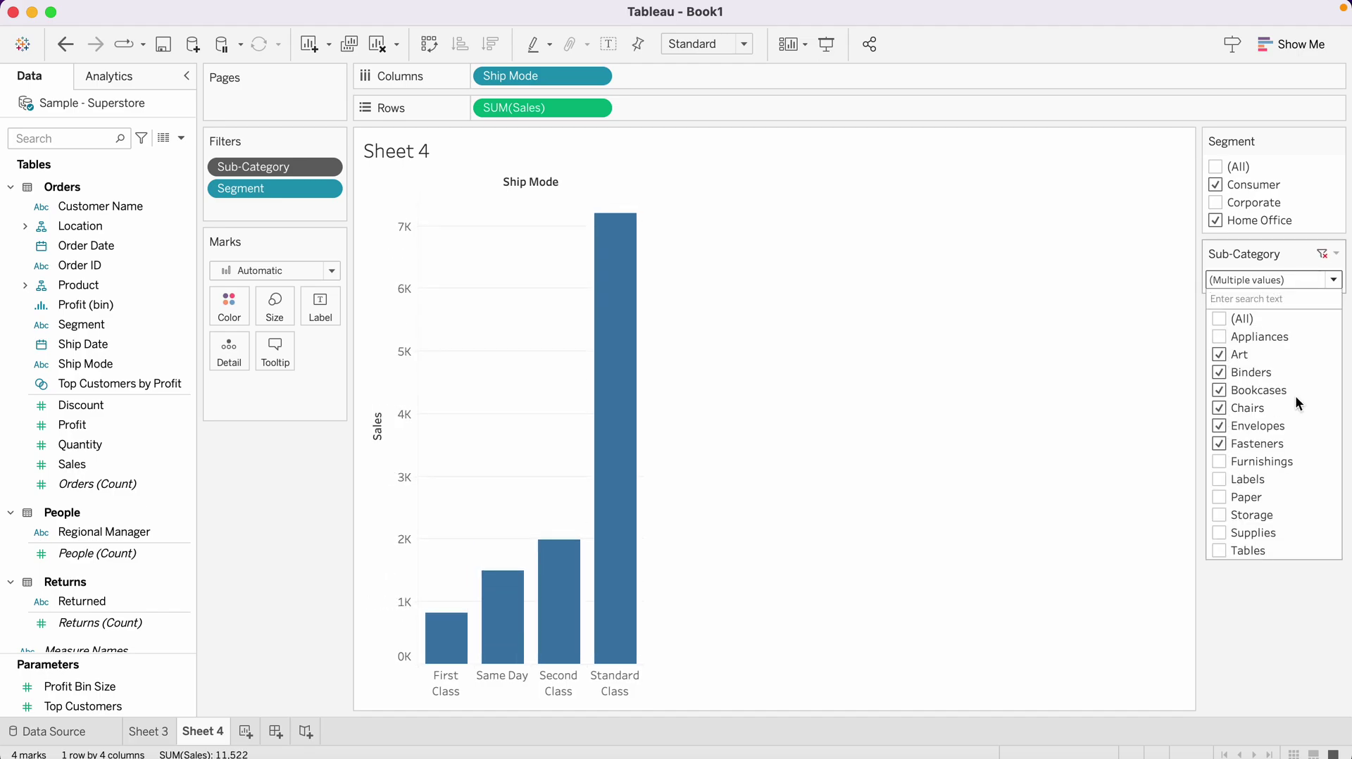
pyautogui.click(1342, 259)
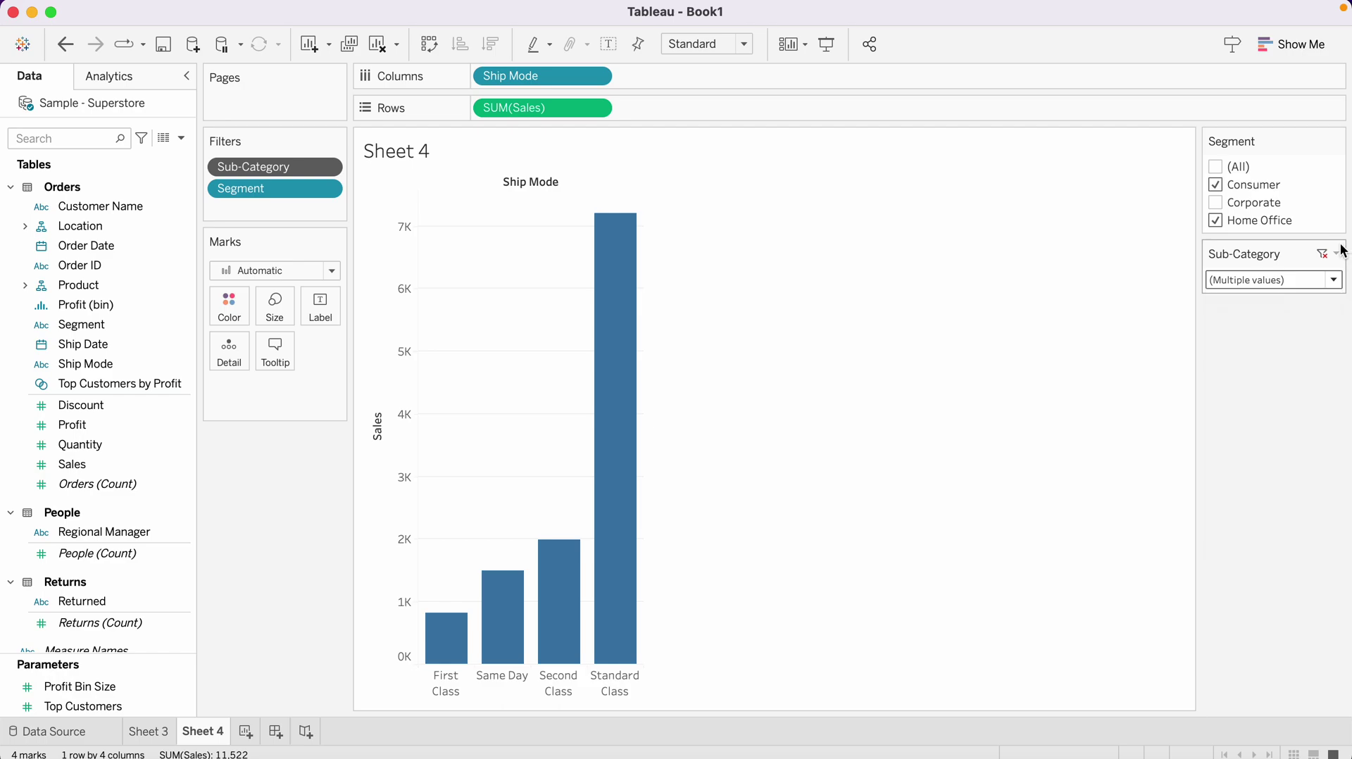
# Change the Sub-Category filter control to Single Value (dropdown), and try it with Art and with Bookcases.
pyautogui.click(1336, 254)
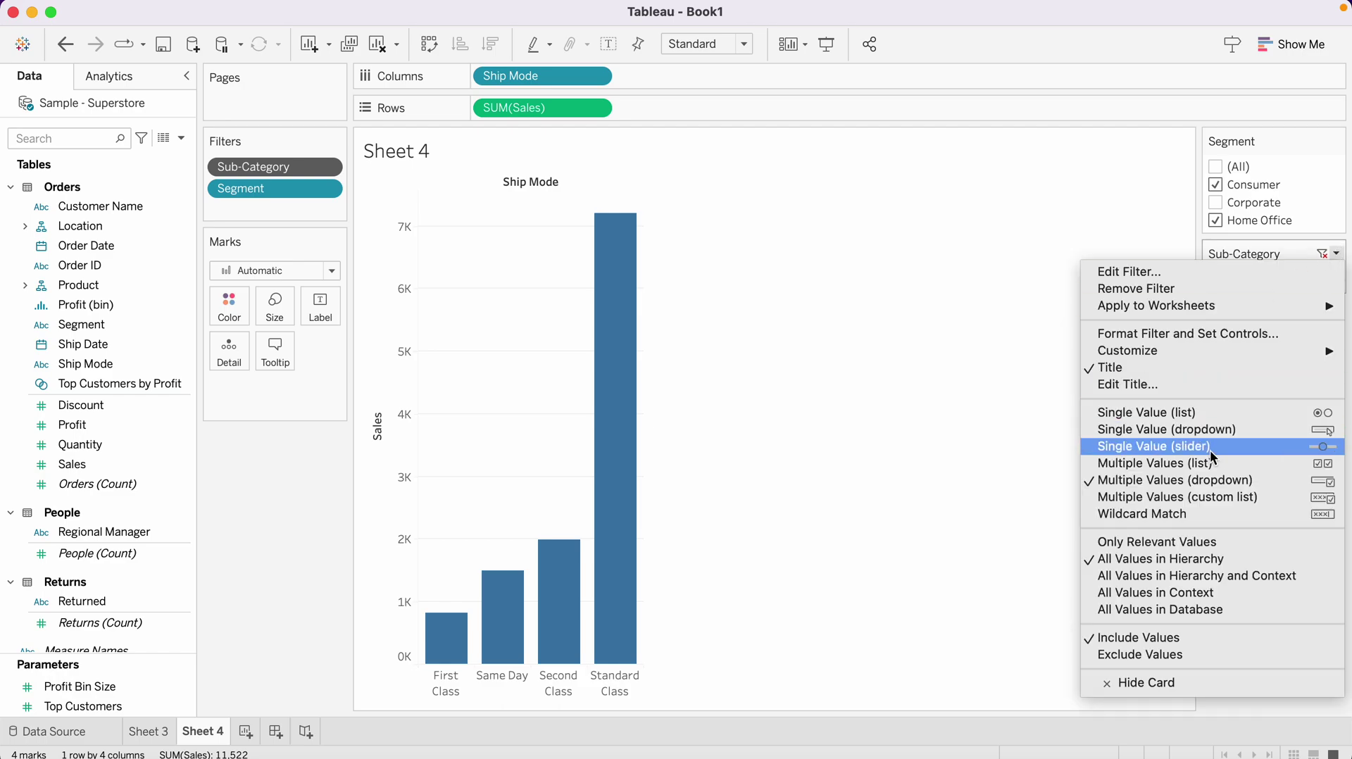
pyautogui.click(1160, 429)
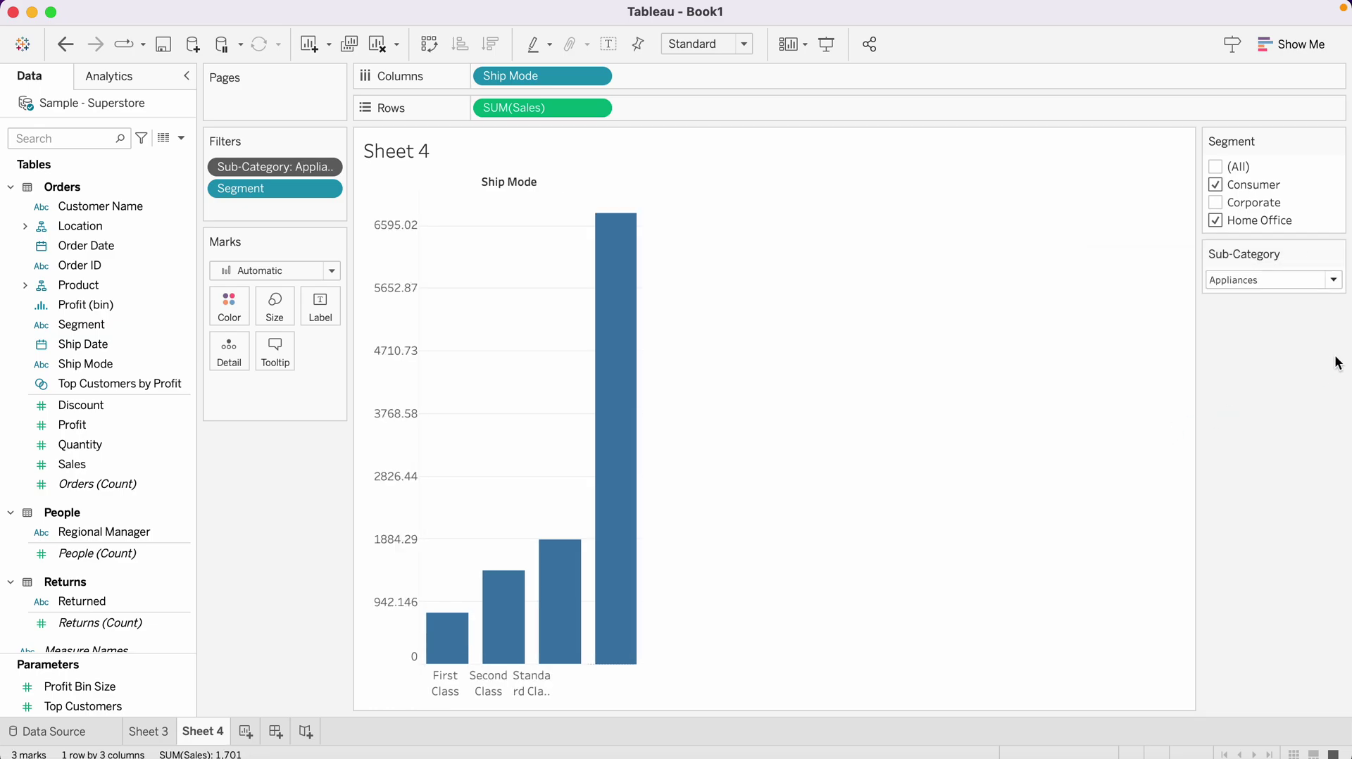
pyautogui.click(1291, 279)
pyautogui.click(1250, 355)
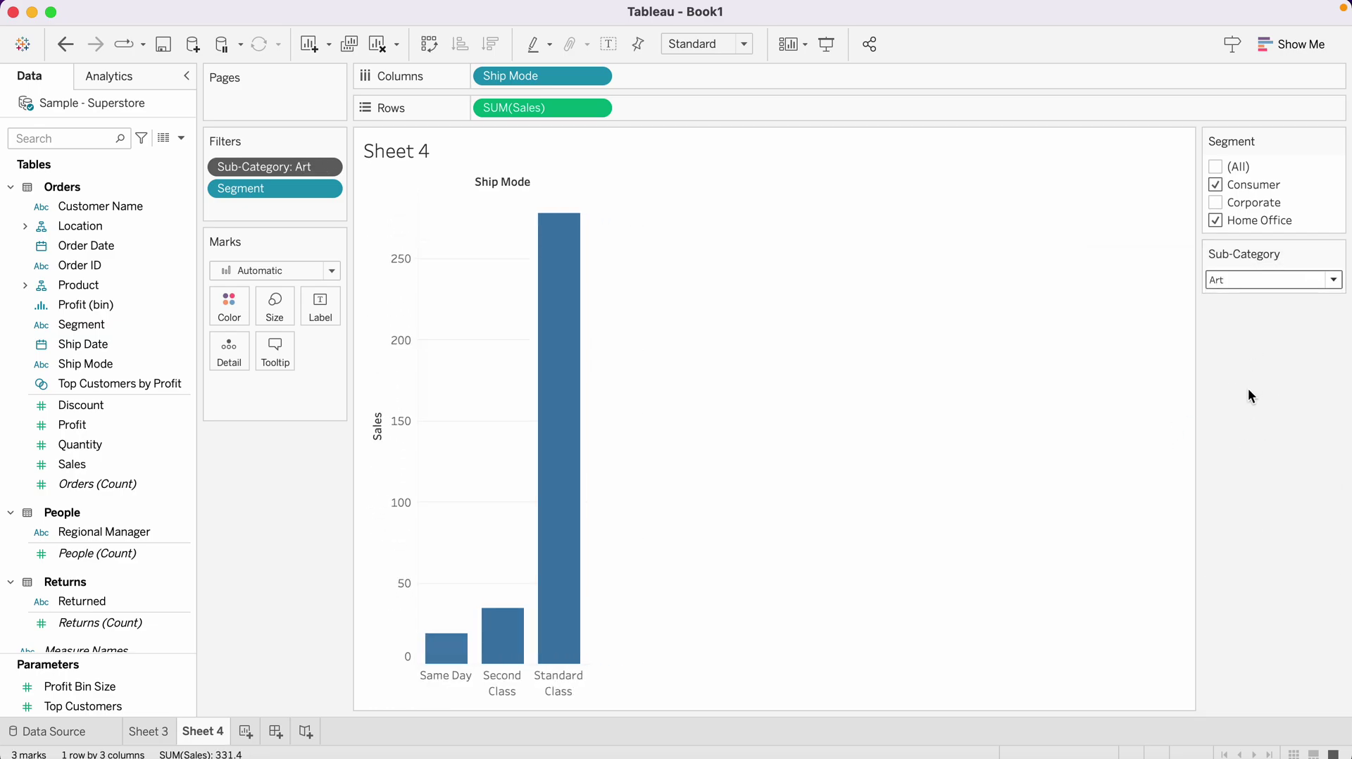
pyautogui.click(1247, 281)
pyautogui.click(1230, 393)
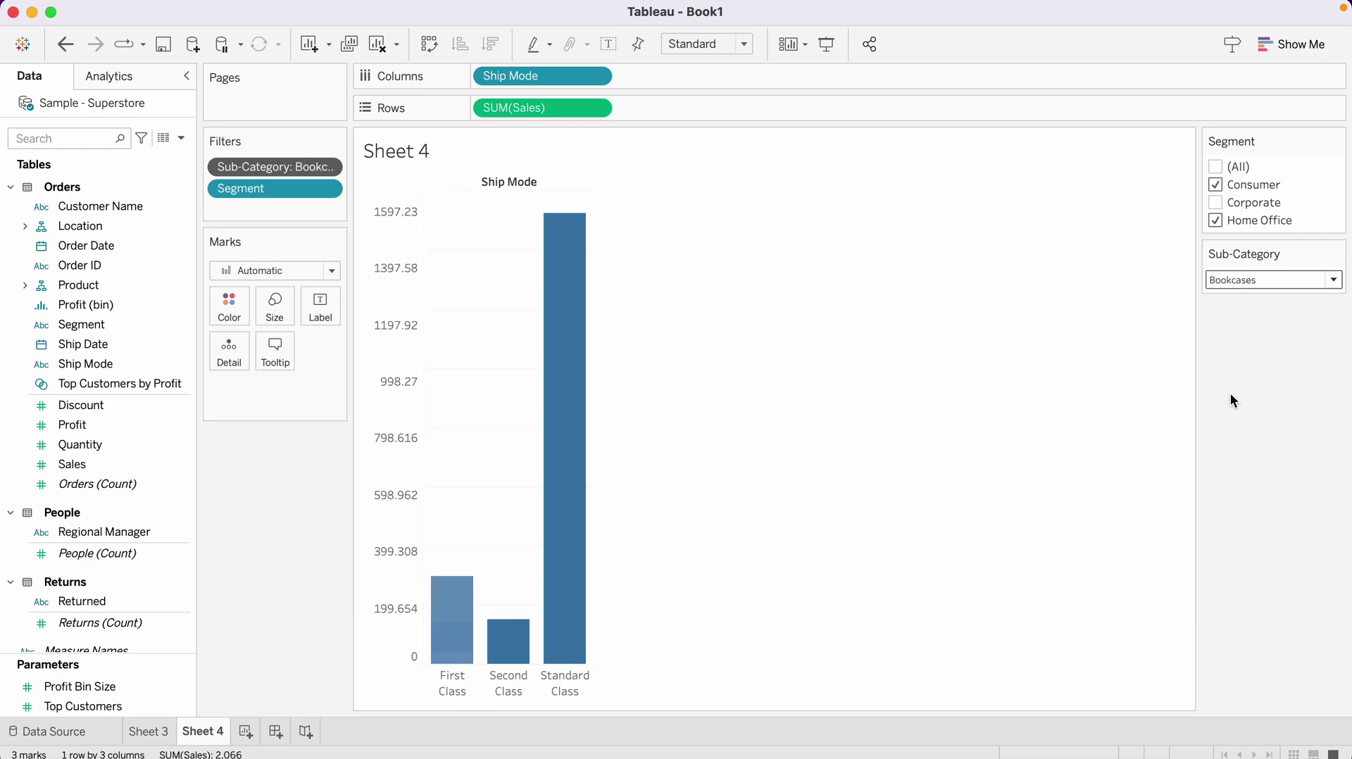
# Change the Sub-Category filter control to Wildcard Match and begin a match text with "bo".
pyautogui.click(1335, 254)
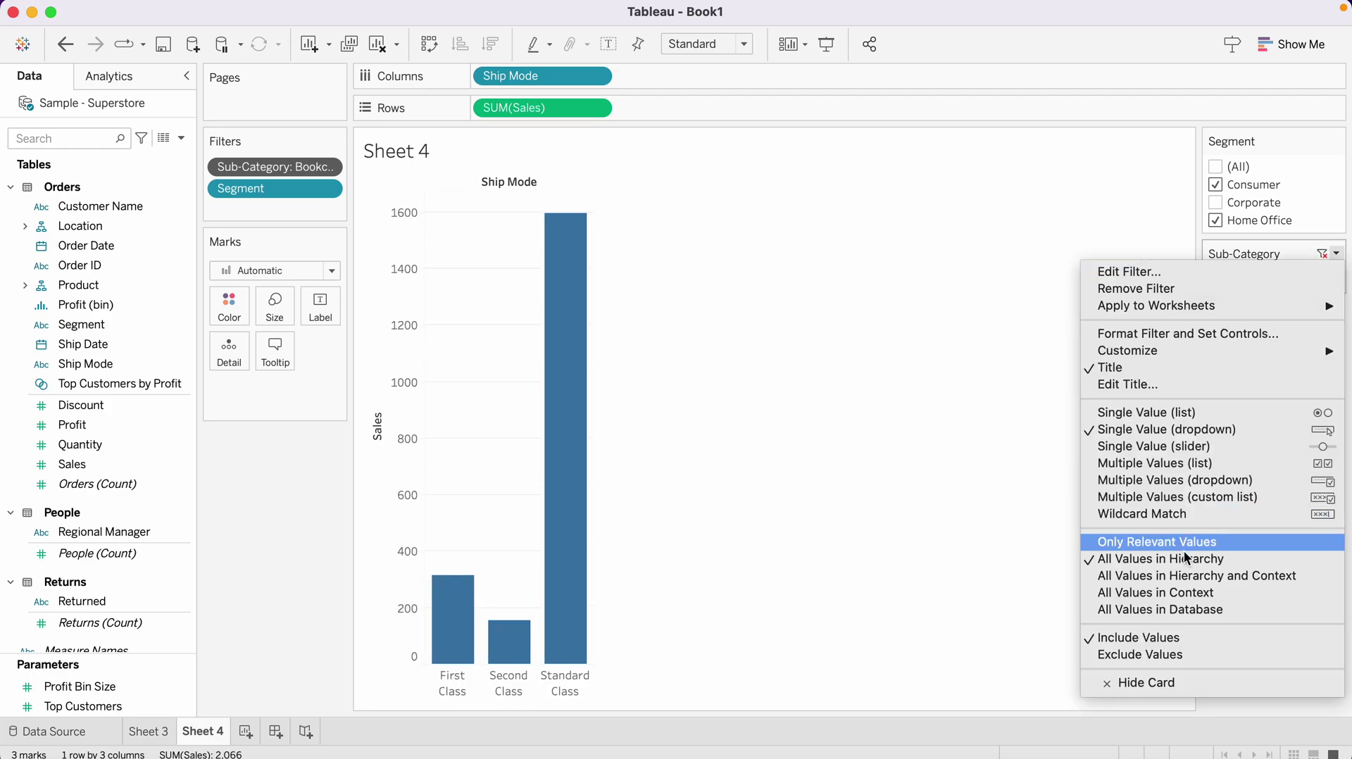
pyautogui.click(1160, 515)
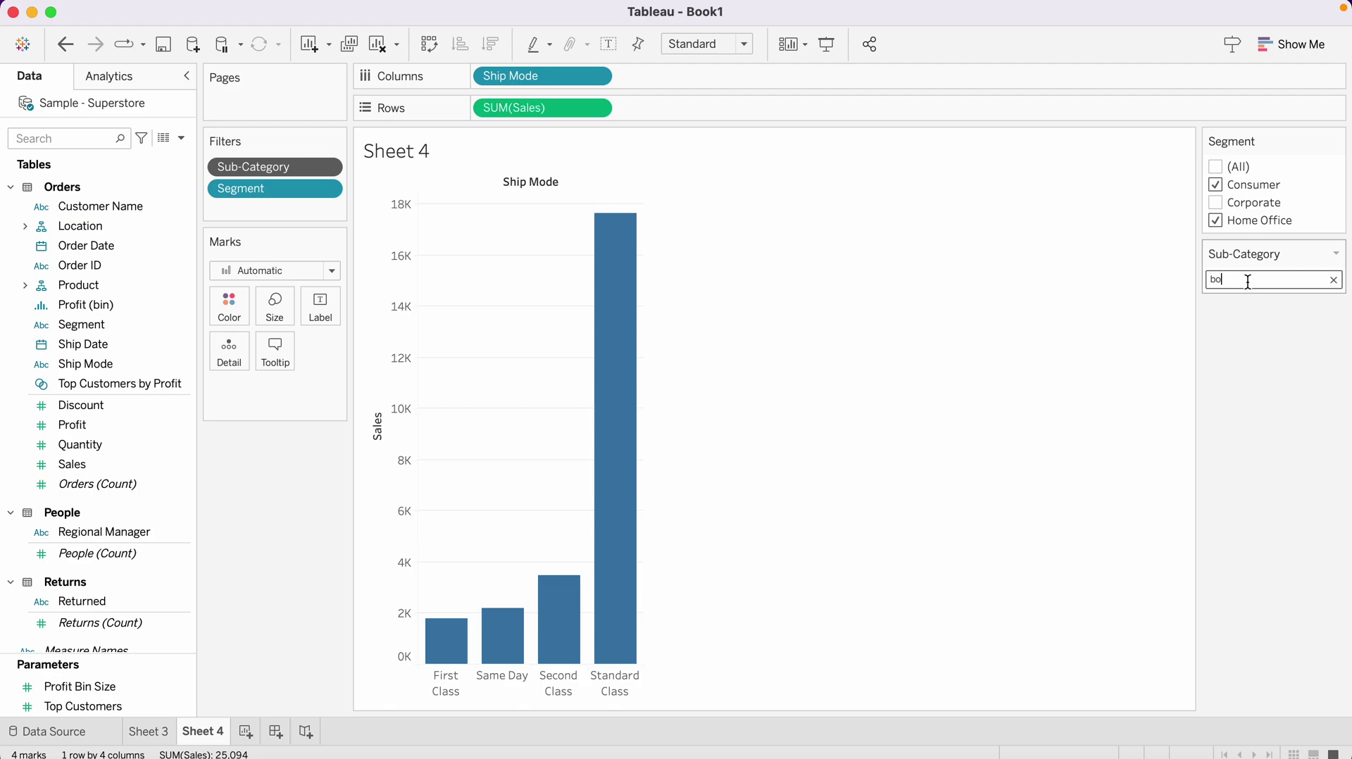
# Create a new worksheet, find the Sub-Category field by searching "sub", and list its values in rows.
pyautogui.click(246, 731)
pyautogui.click(57, 137)
pyautogui.write('sub')
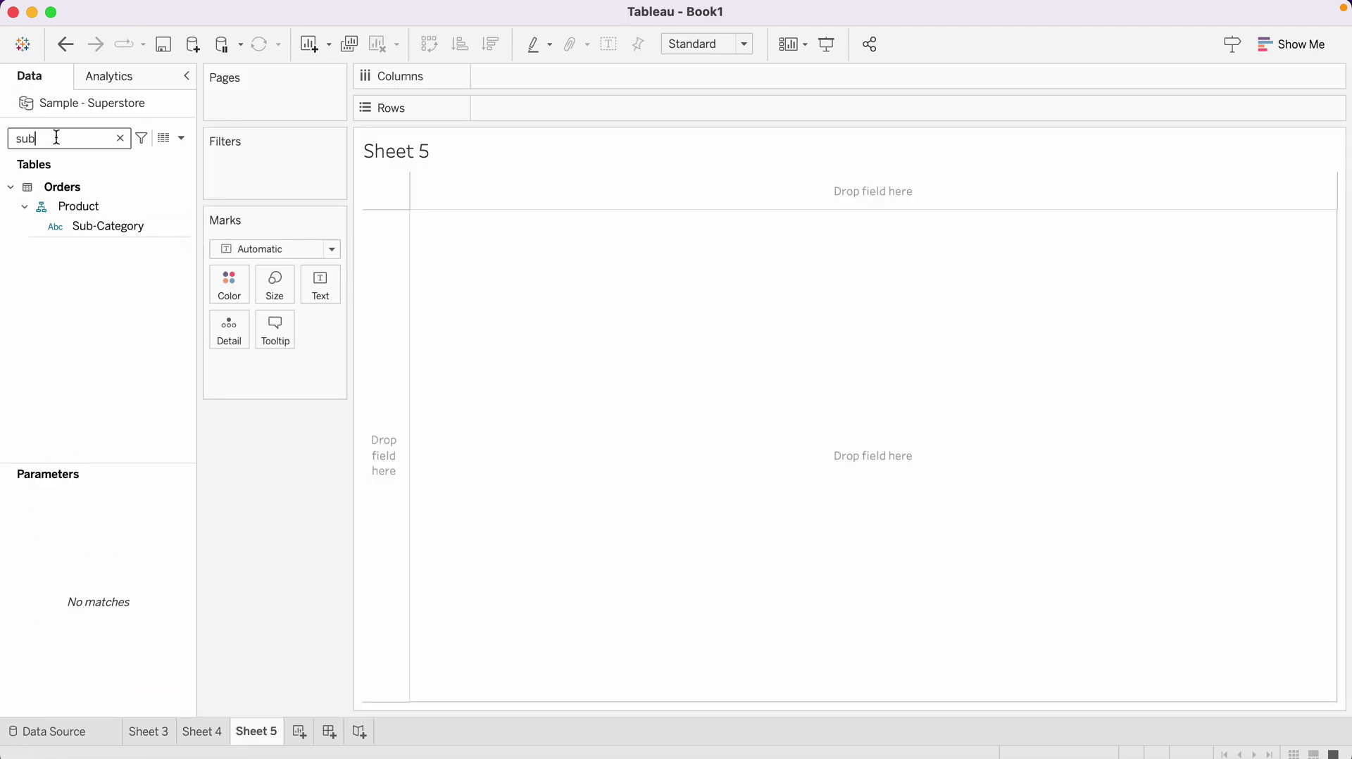
pyautogui.moveTo(108, 224); pyautogui.dragTo(164, 222)
pyautogui.doubleClick(163, 221)
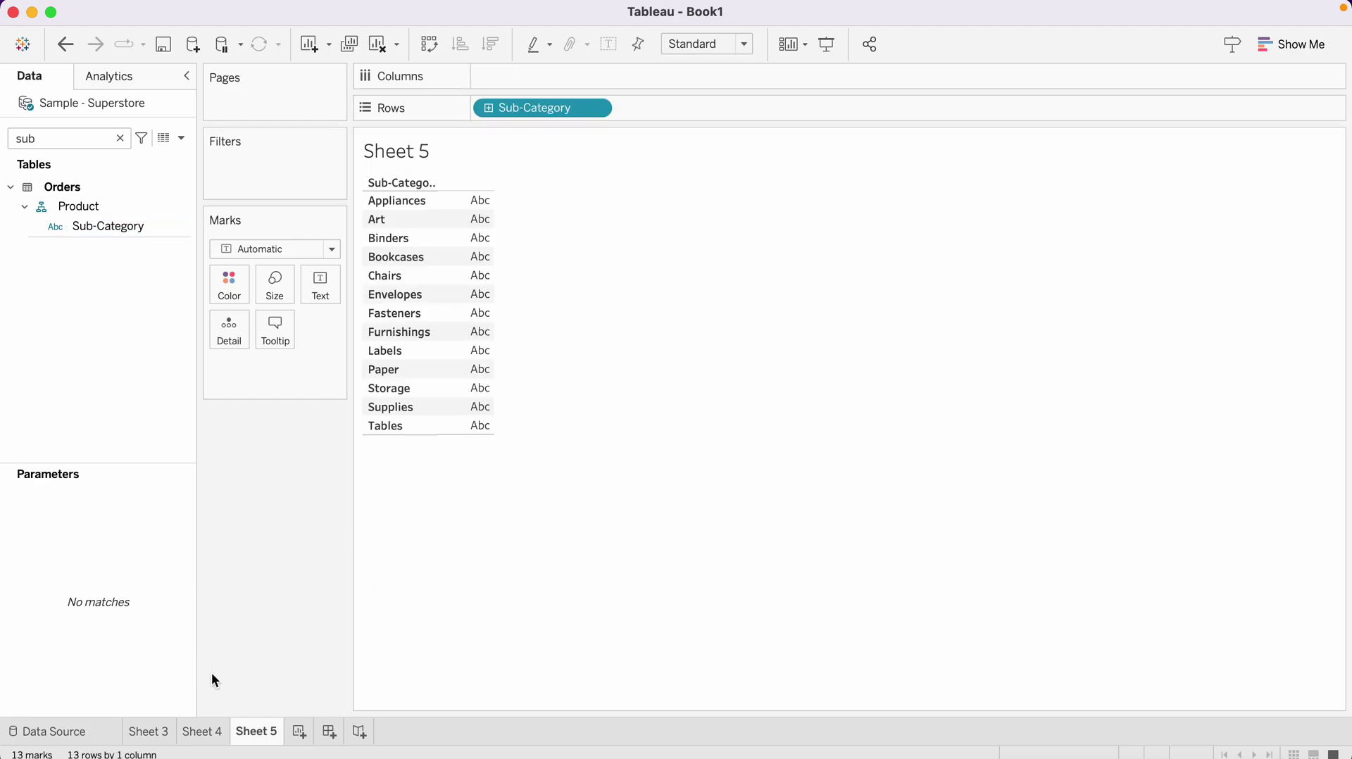
# Return to Sheet 4, filter Sub-Category by the wildcard text "art", and review the filter's display options.
pyautogui.click(201, 730)
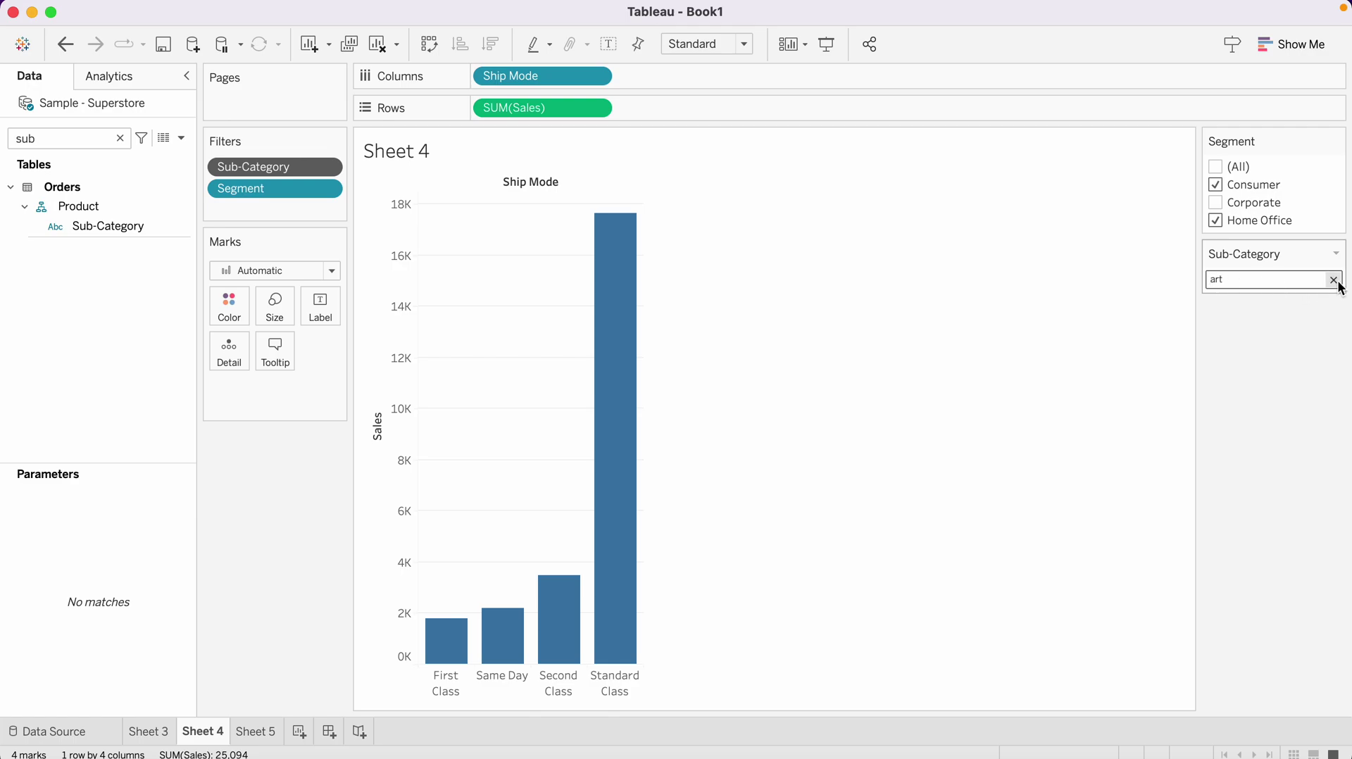
pyautogui.press('Return')
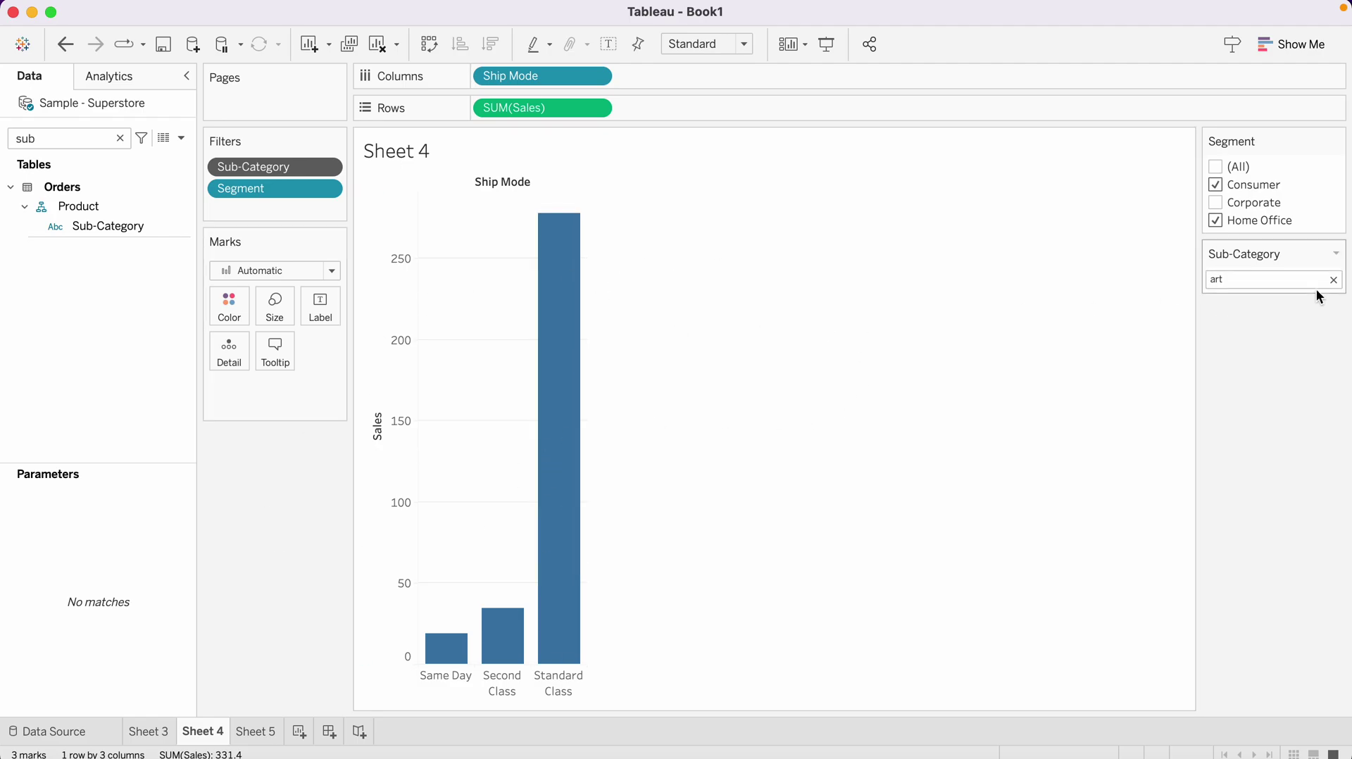
pyautogui.click(1336, 253)
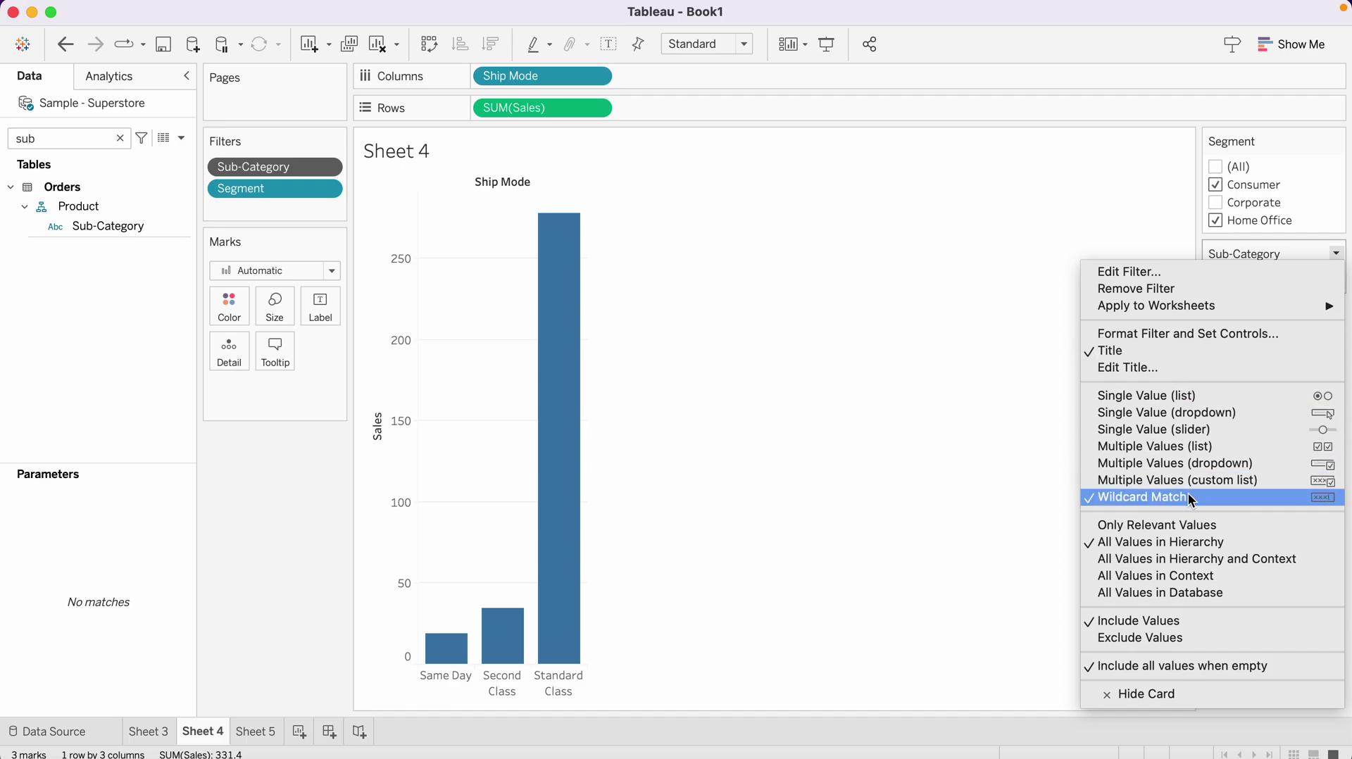
pyautogui.click(1025, 481)
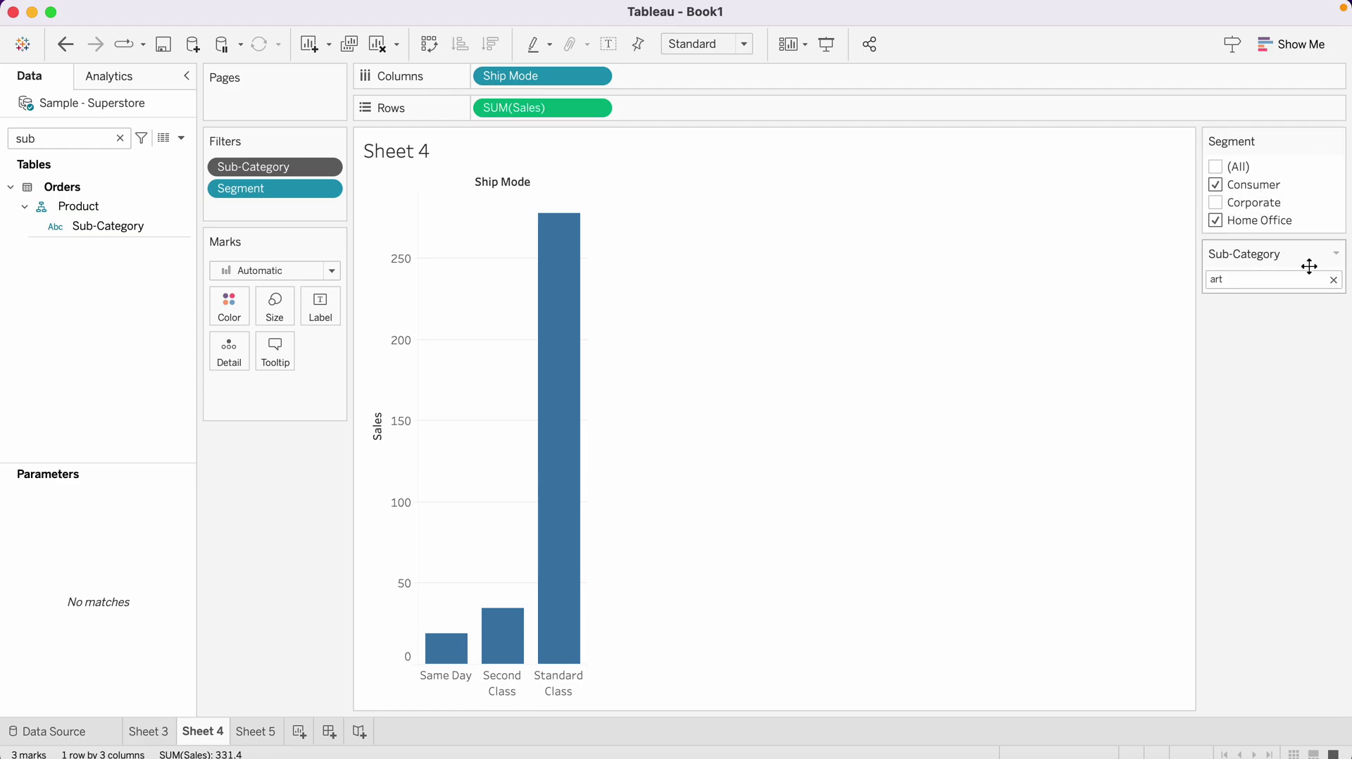
# Set the Sub-Category filter to Only Relevant Values and change its control to Multiple Values (list).
pyautogui.click(1336, 255)
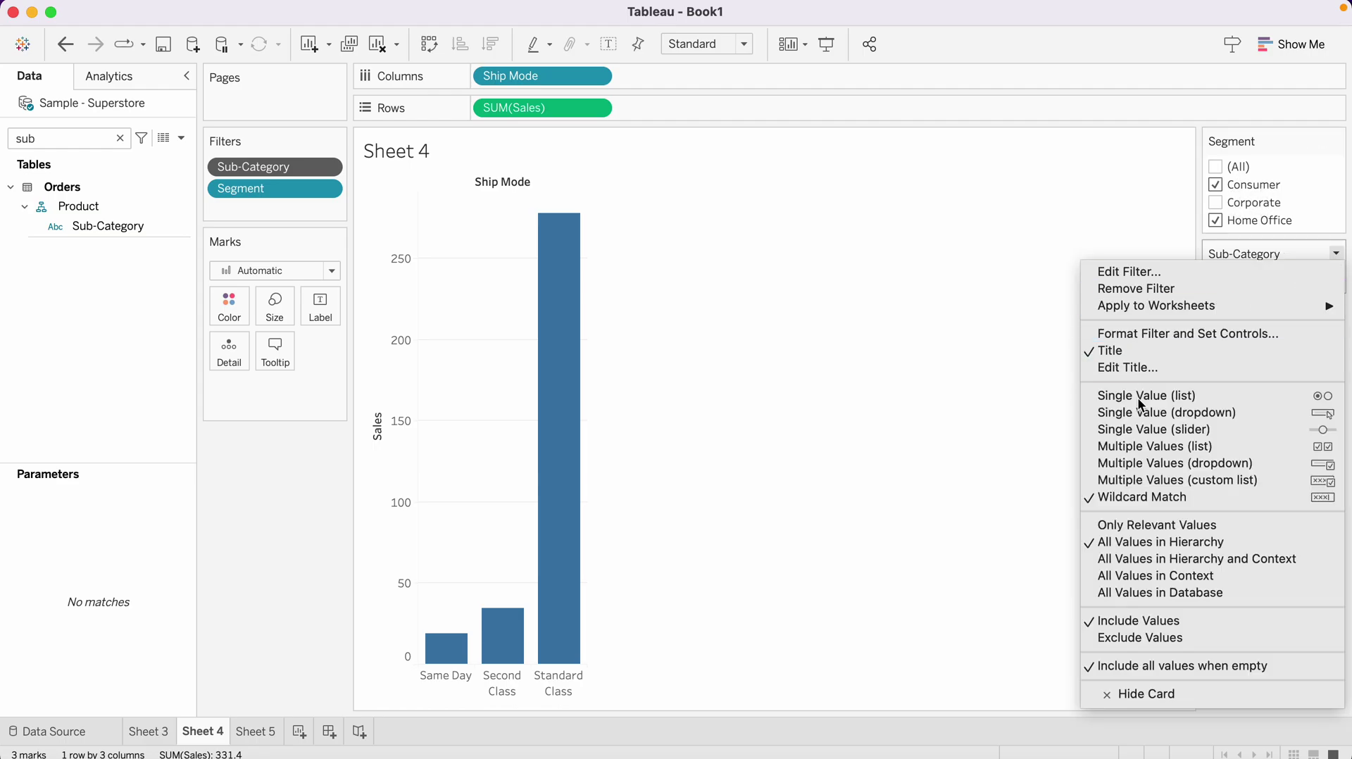
pyautogui.click(1163, 527)
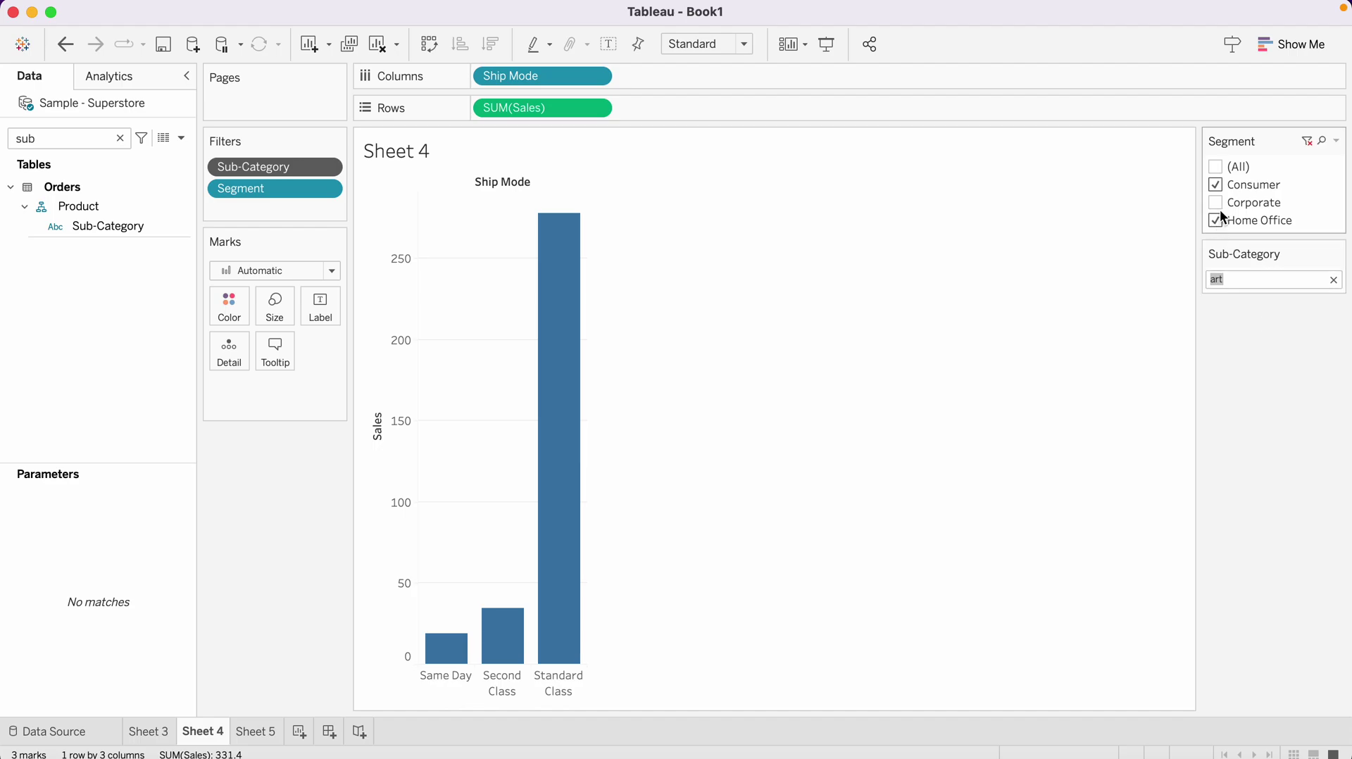
pyautogui.click(1335, 253)
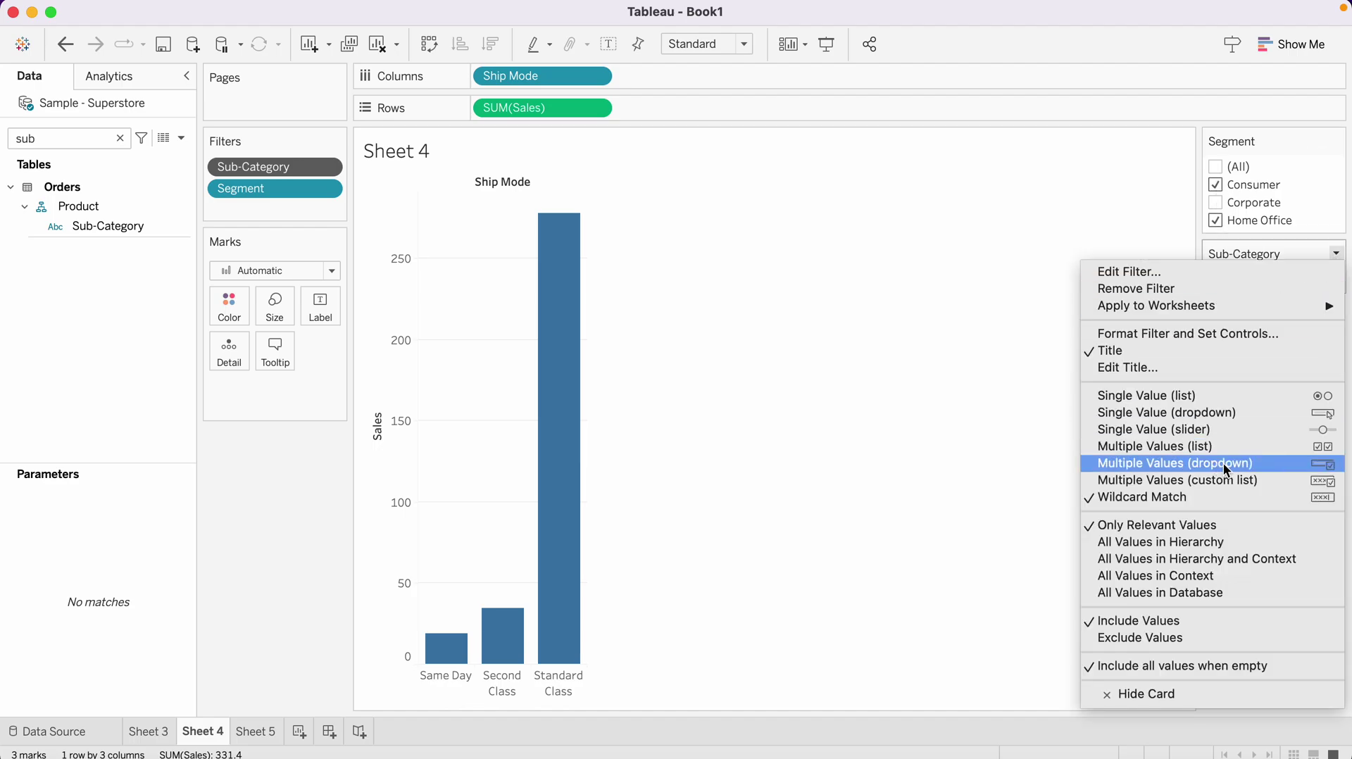
pyautogui.click(1205, 447)
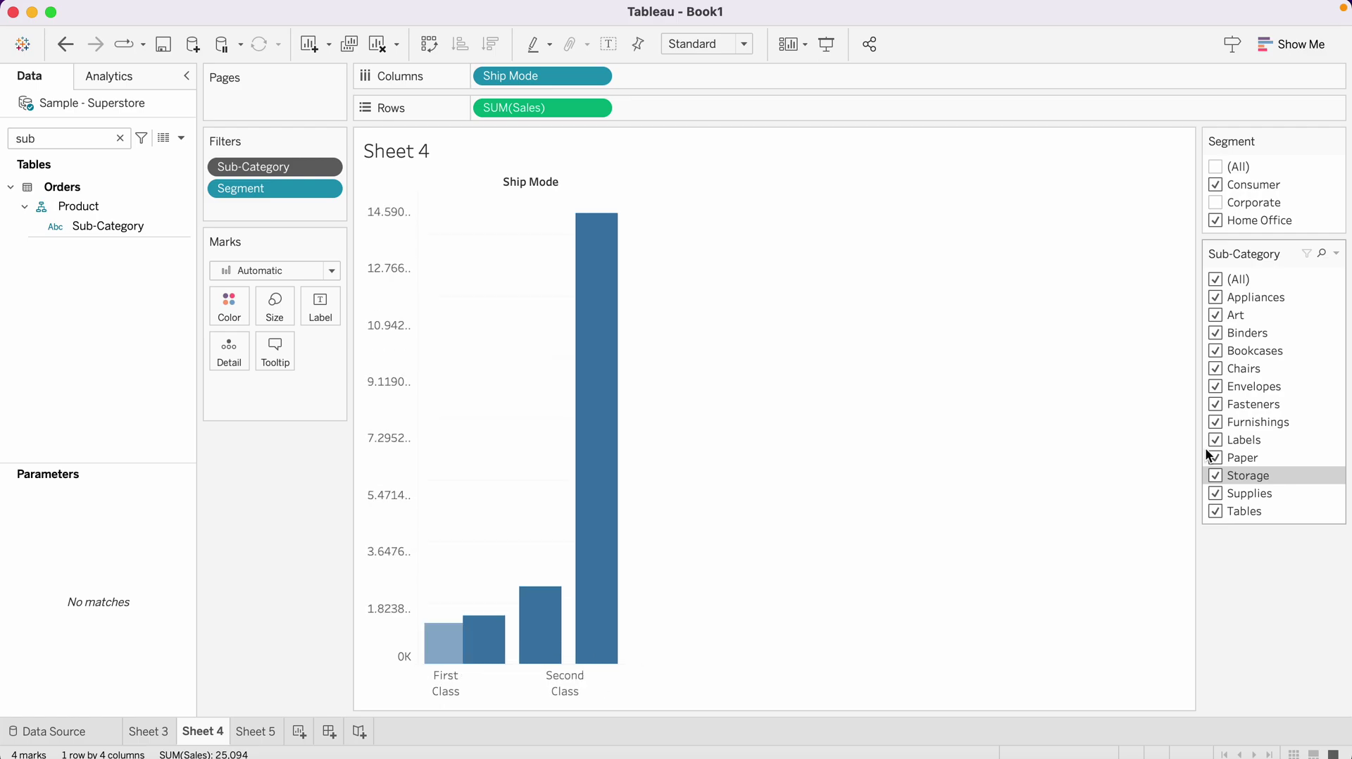
# Deselect Home Office in the Segment filter, and find the Category field with "cate" to show its filter.
pyautogui.click(1216, 220)
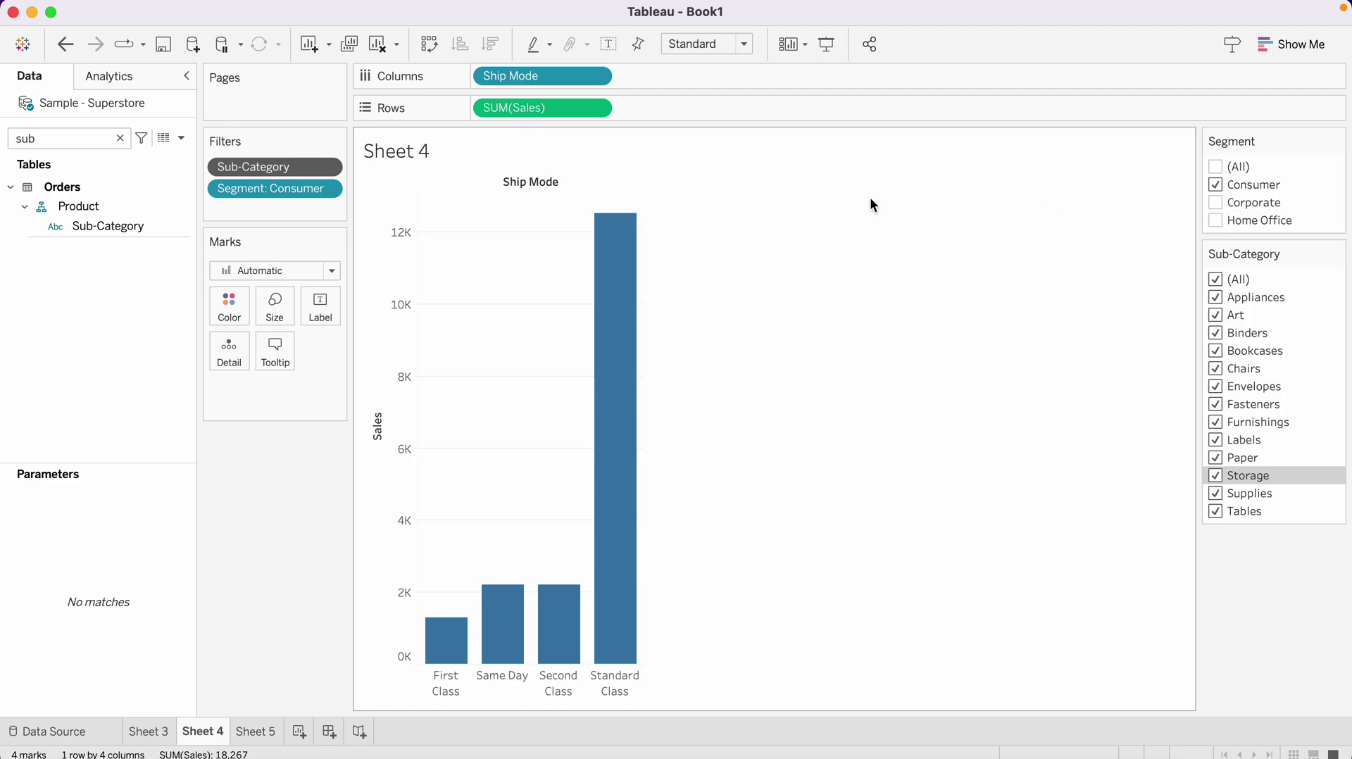
pyautogui.click(120, 138)
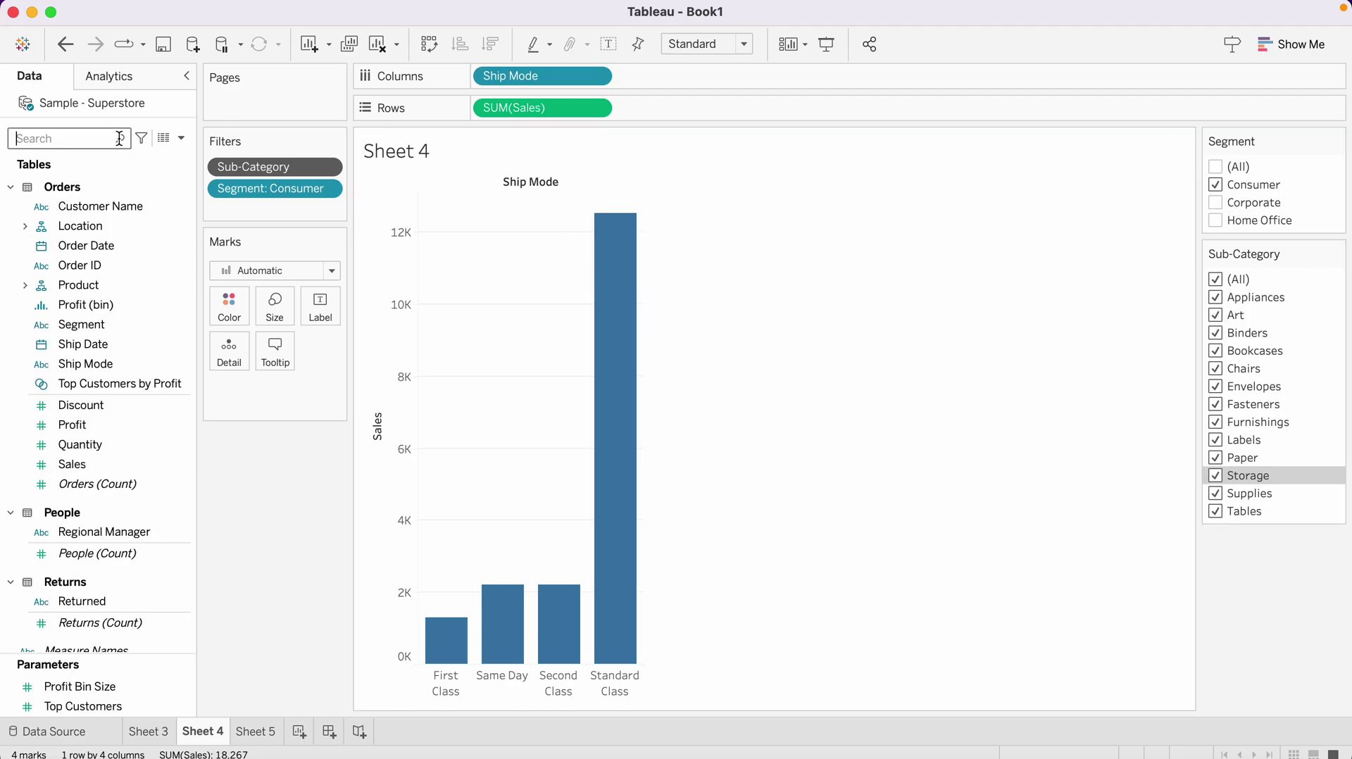
pyautogui.write('cate')
pyautogui.click(111, 223)
pyautogui.rightClick(111, 222)
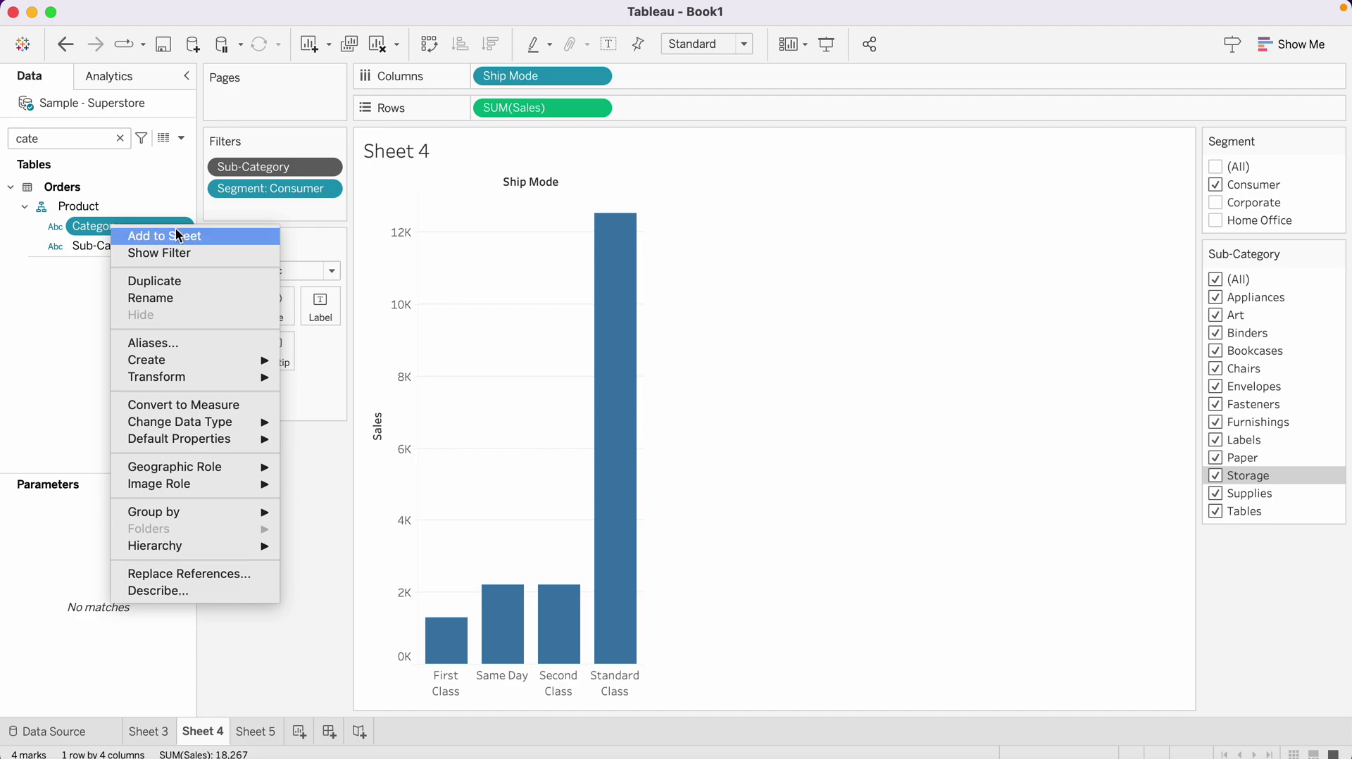
pyautogui.click(168, 255)
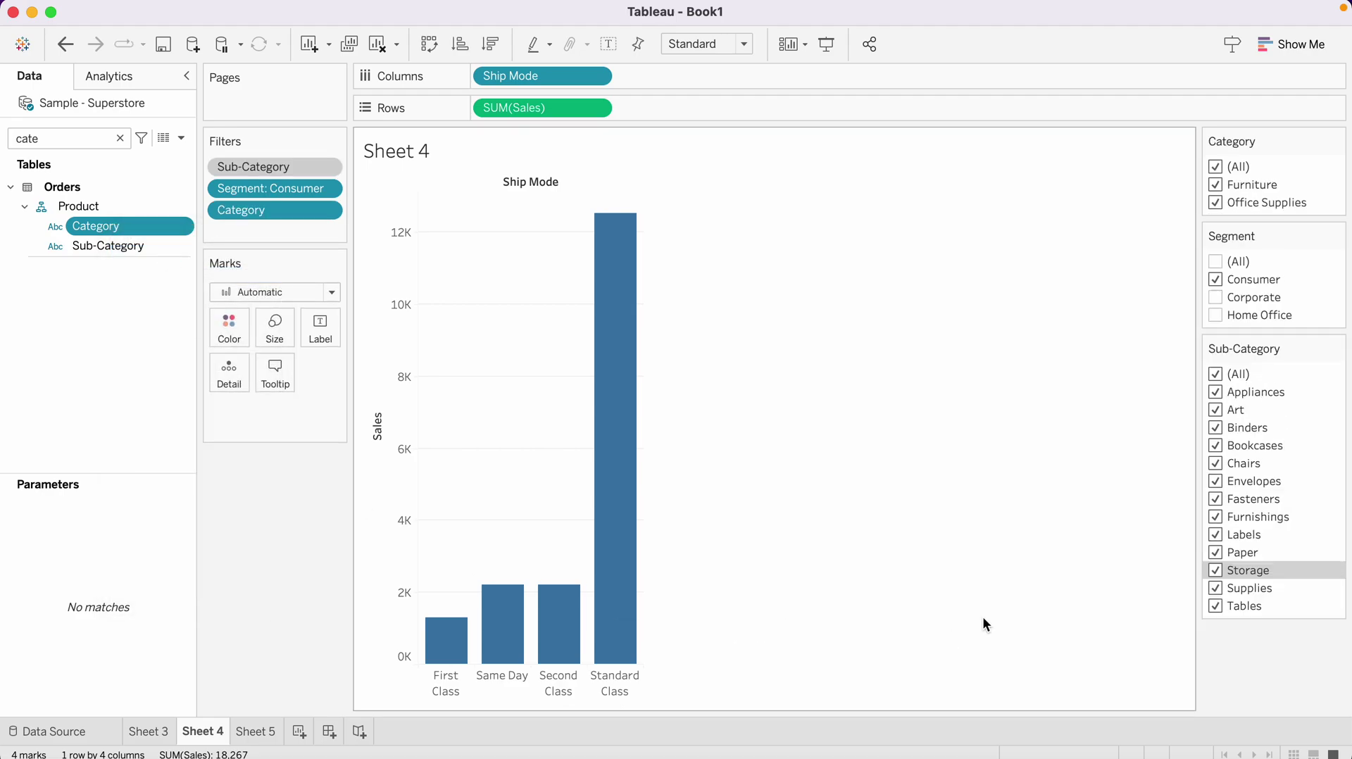
# Limit the Category filter to Furniture, check the Sub-Category filter's options, and switch Category to Office Supplies only.
pyautogui.click(1216, 203)
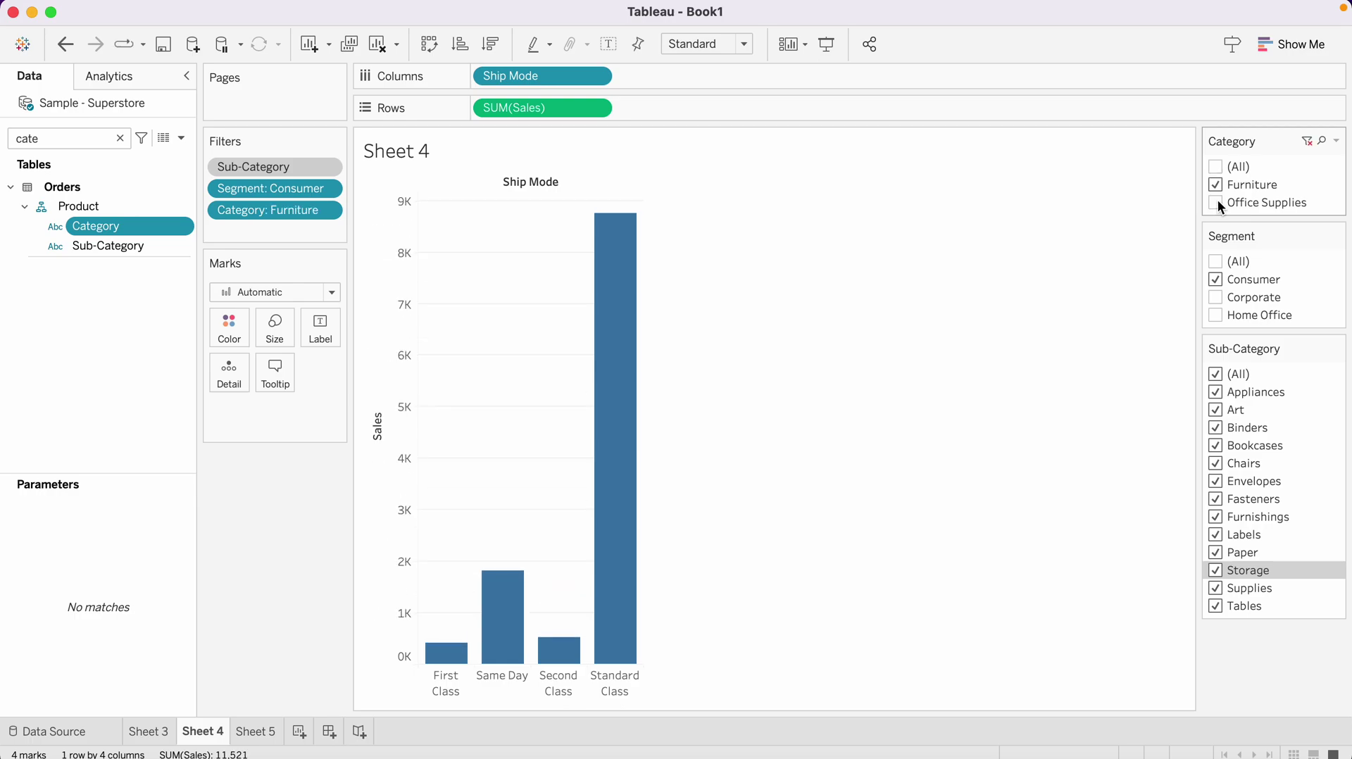
pyautogui.click(1336, 348)
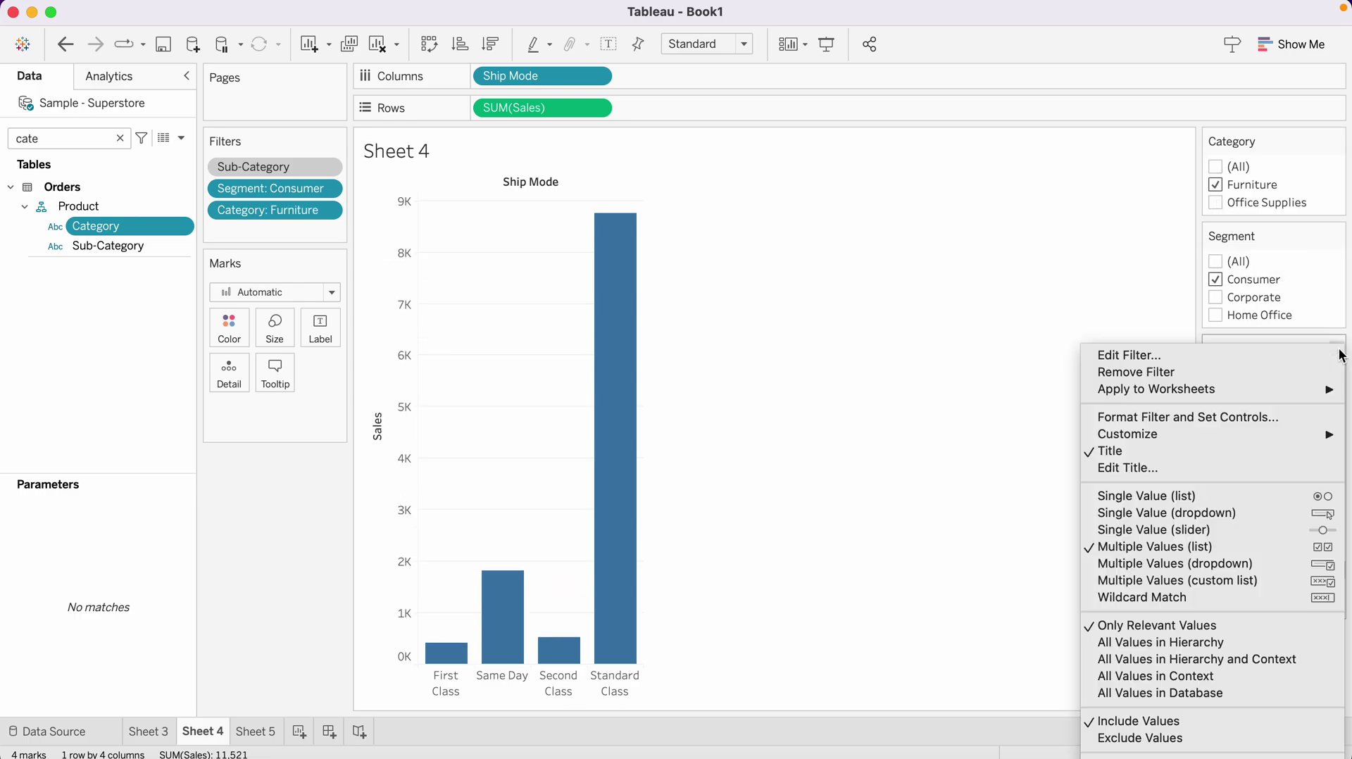
pyautogui.click(1016, 519)
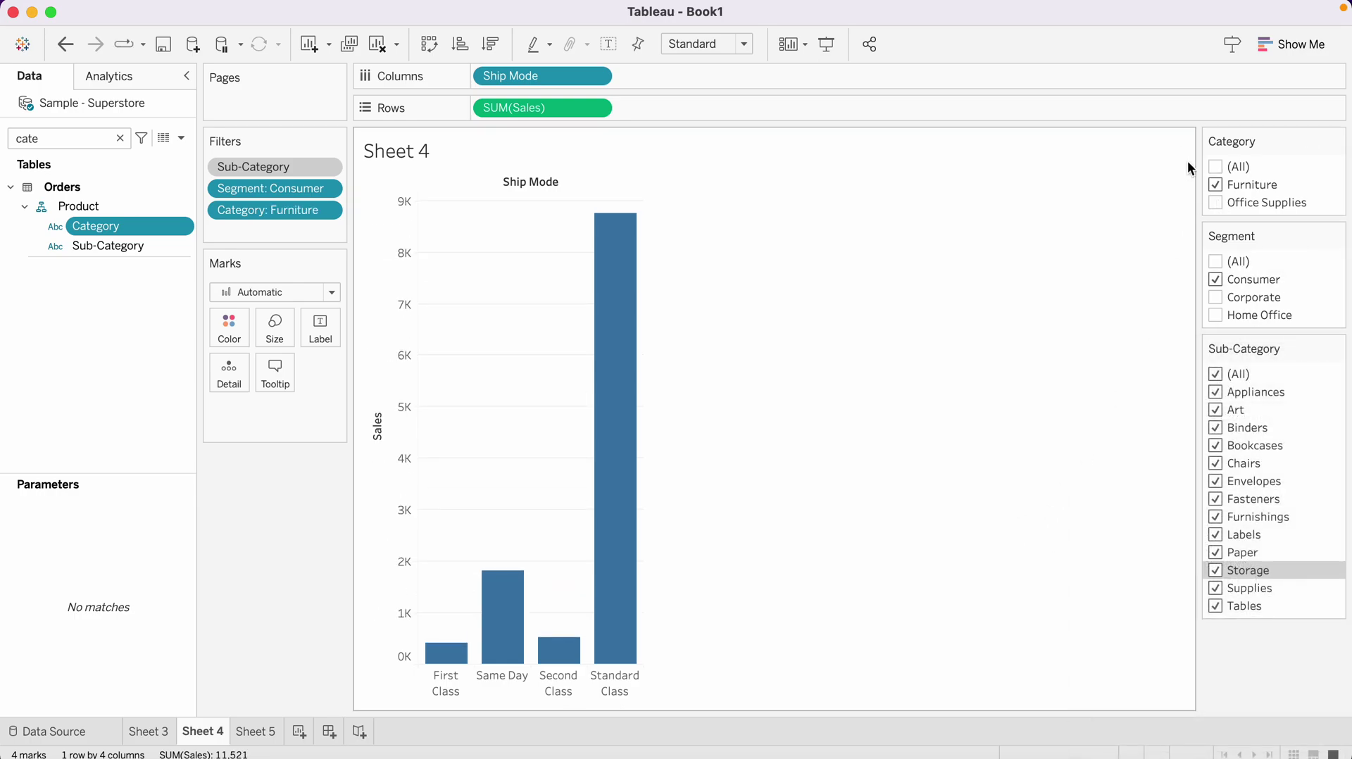
pyautogui.click(1215, 203)
pyautogui.click(1220, 183)
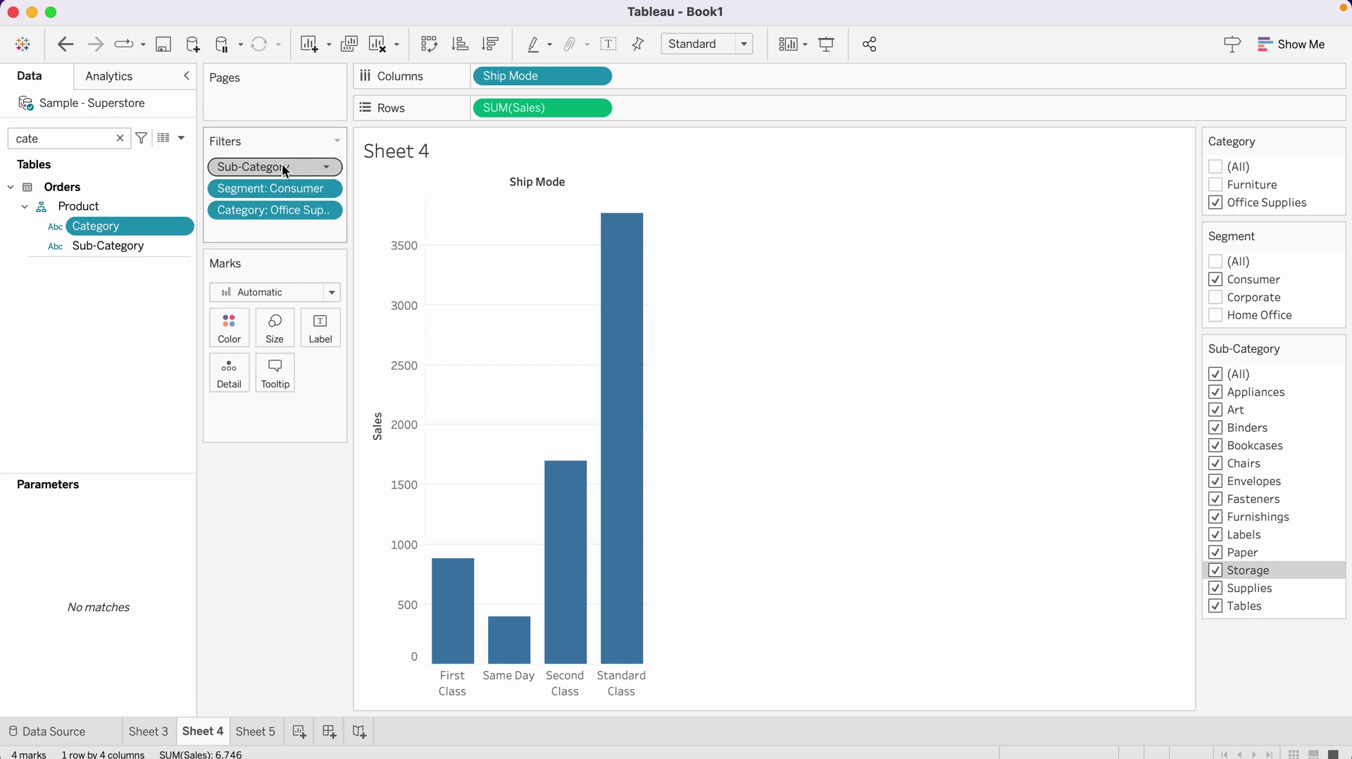
# Remove the Sub-Category context filter from the sheet and show Sub-Category again as a regular filter.
pyautogui.moveTo(287, 165); pyautogui.dragTo(242, 391)
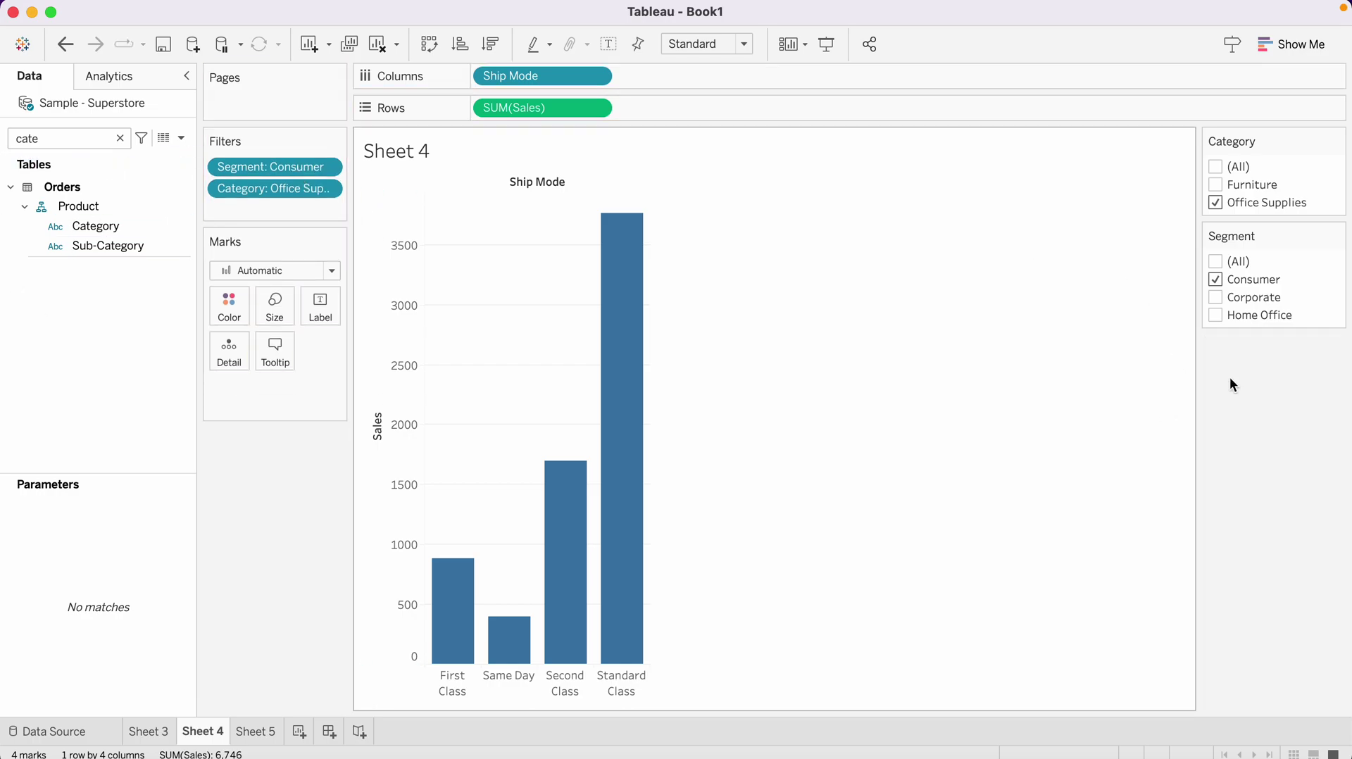
pyautogui.rightClick(103, 241)
pyautogui.click(176, 265)
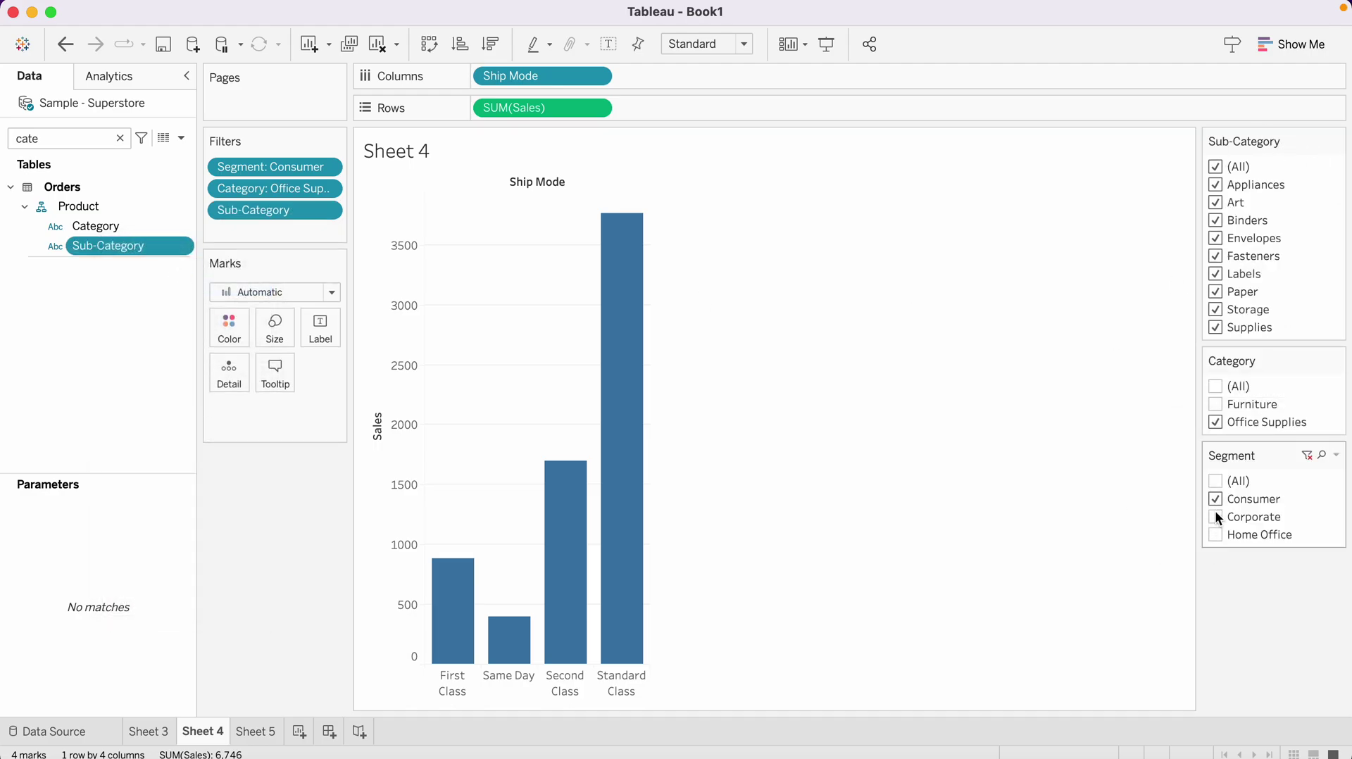
# Add Corporate to the Segment filter and set the new Sub-Category filter to Only Relevant Values.
pyautogui.click(1216, 517)
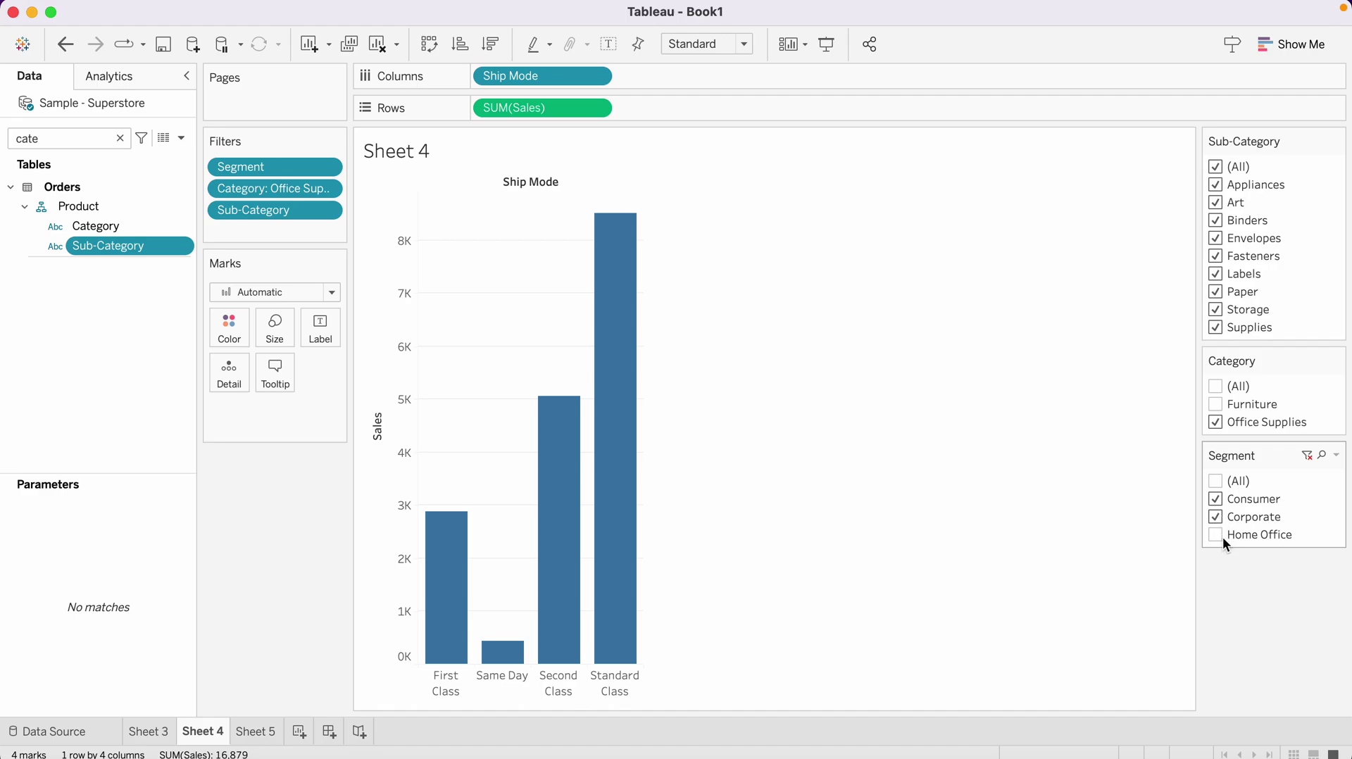
pyautogui.click(1336, 140)
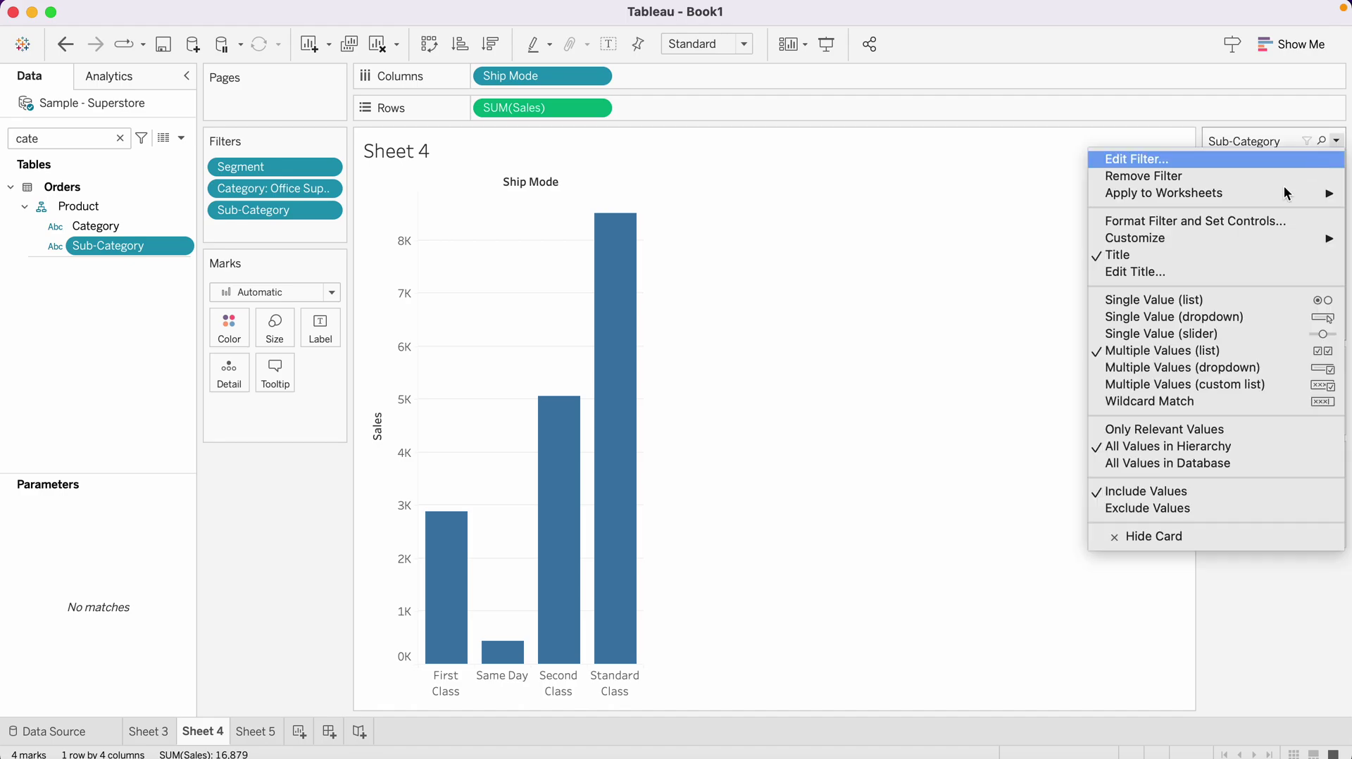
pyautogui.click(1197, 429)
# Test the Category filter with both categories and with Office Supplies alone, ending with only Furniture selected.
pyautogui.click(1218, 402)
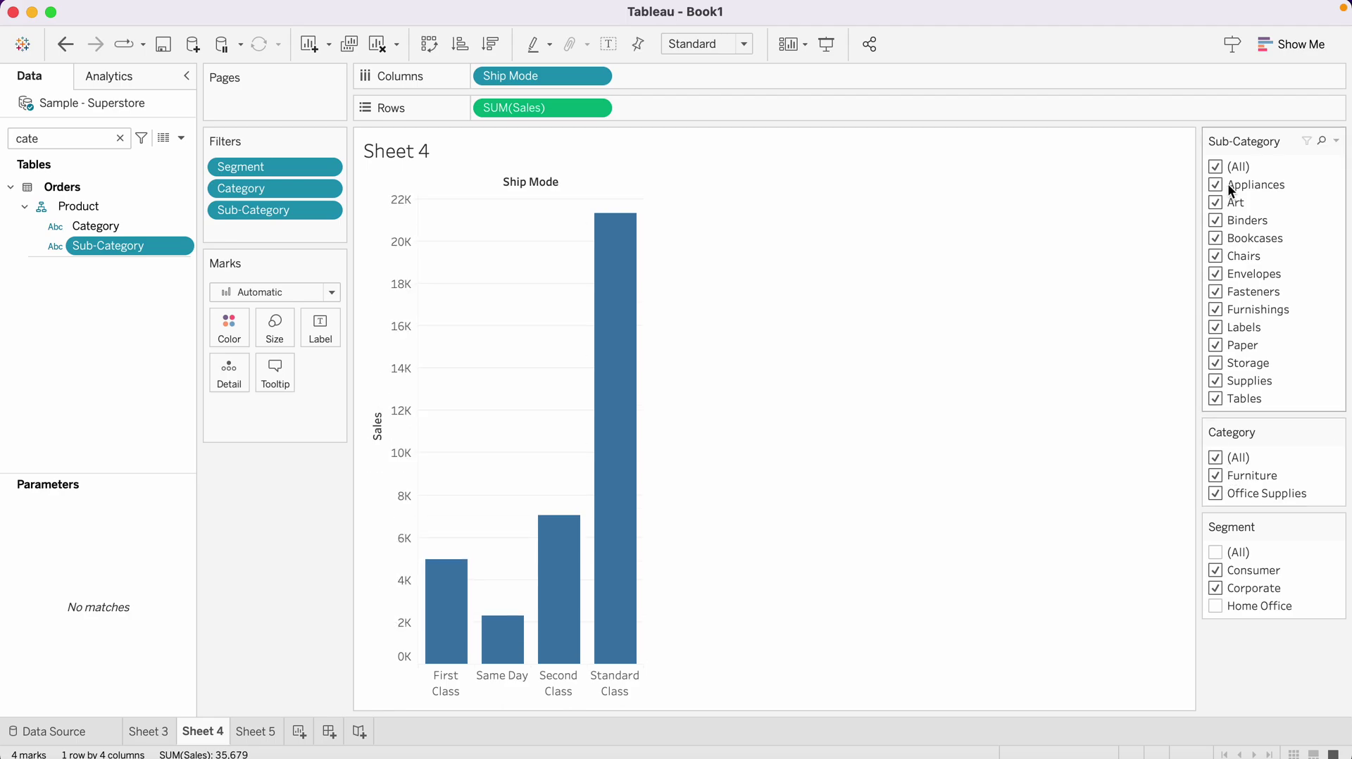
pyautogui.click(1216, 478)
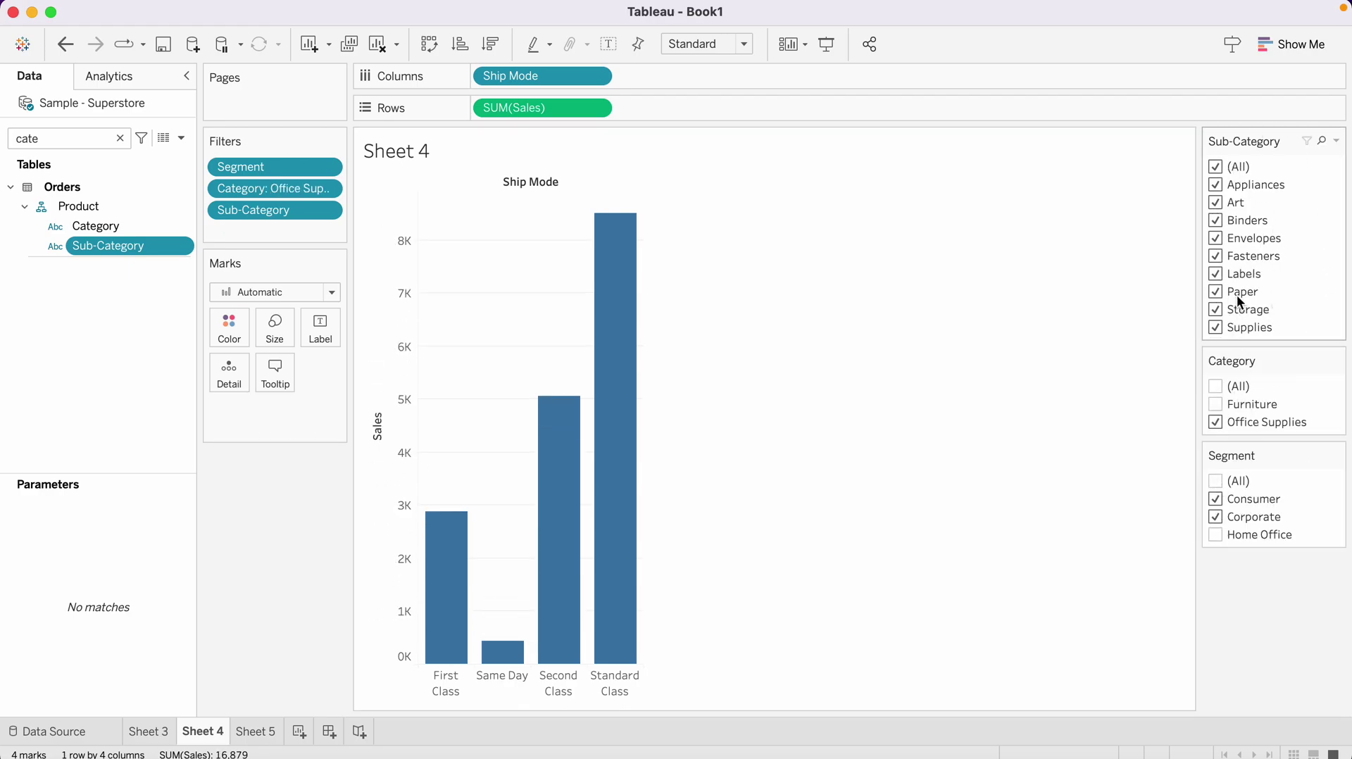
pyautogui.click(1216, 423)
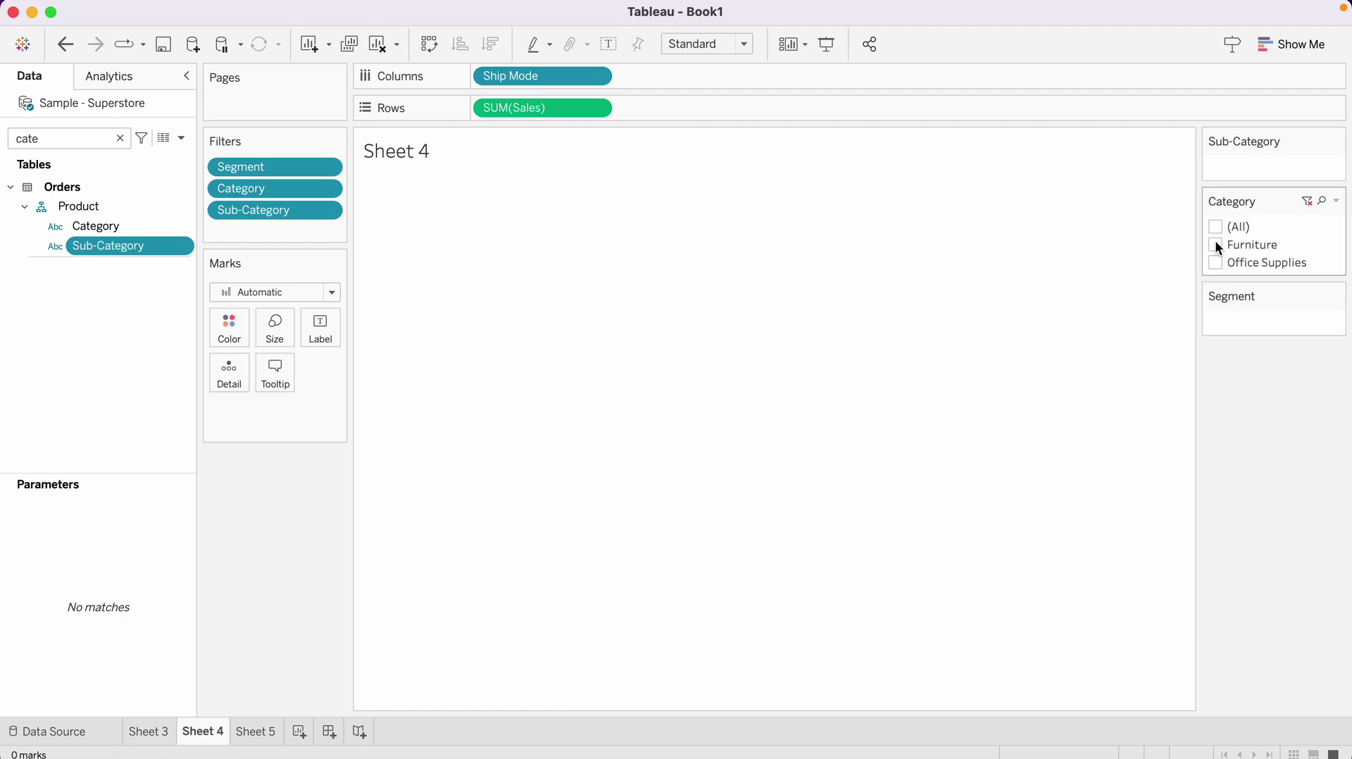
pyautogui.click(1216, 245)
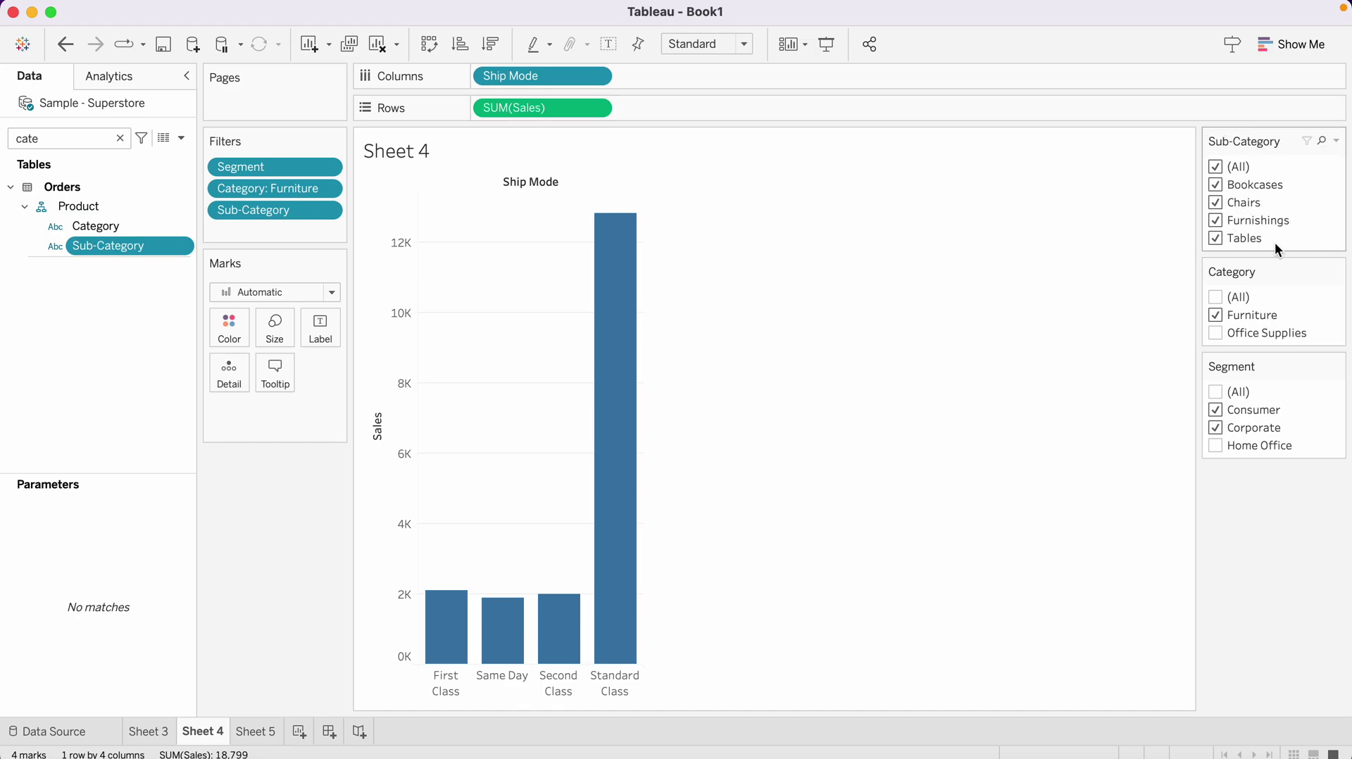
# Set the Sub-Category filter to All Values in Database and clear the field search.
pyautogui.click(1335, 141)
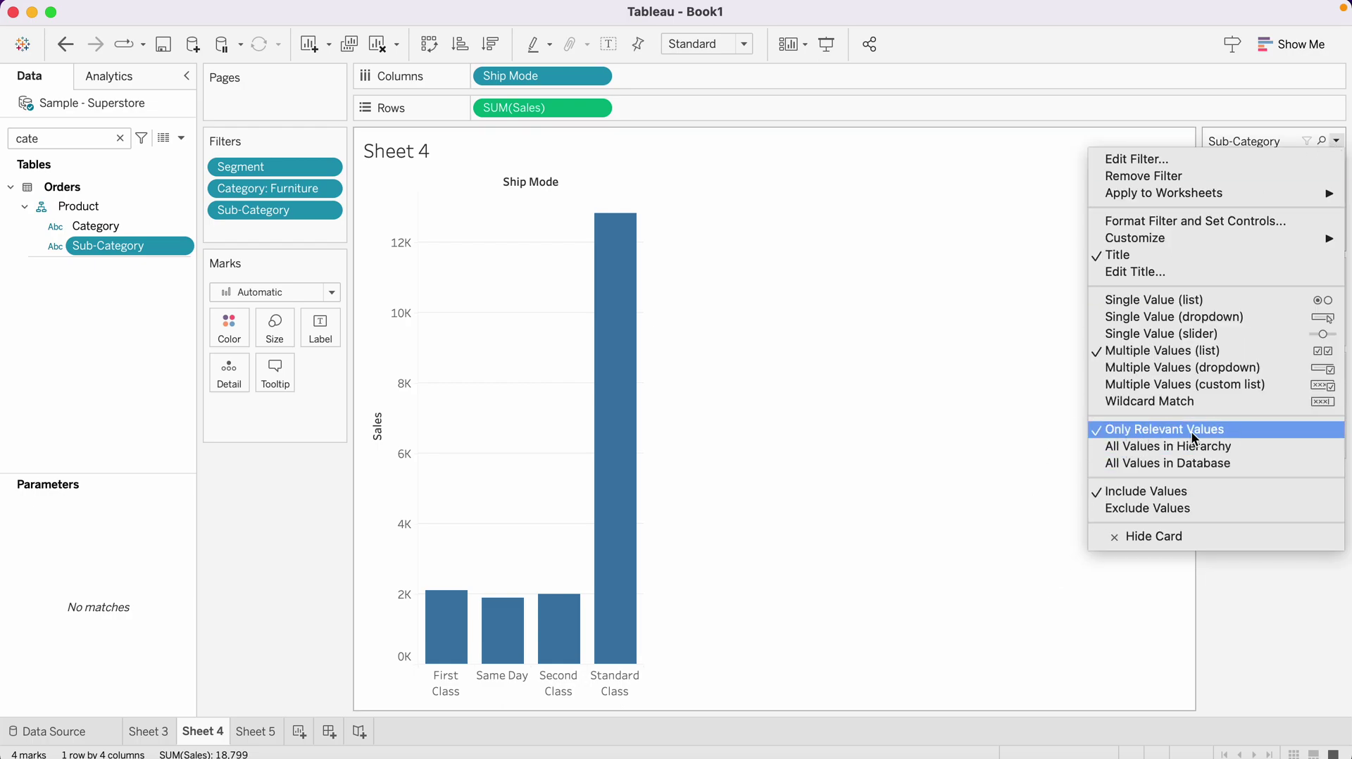
pyautogui.click(1178, 465)
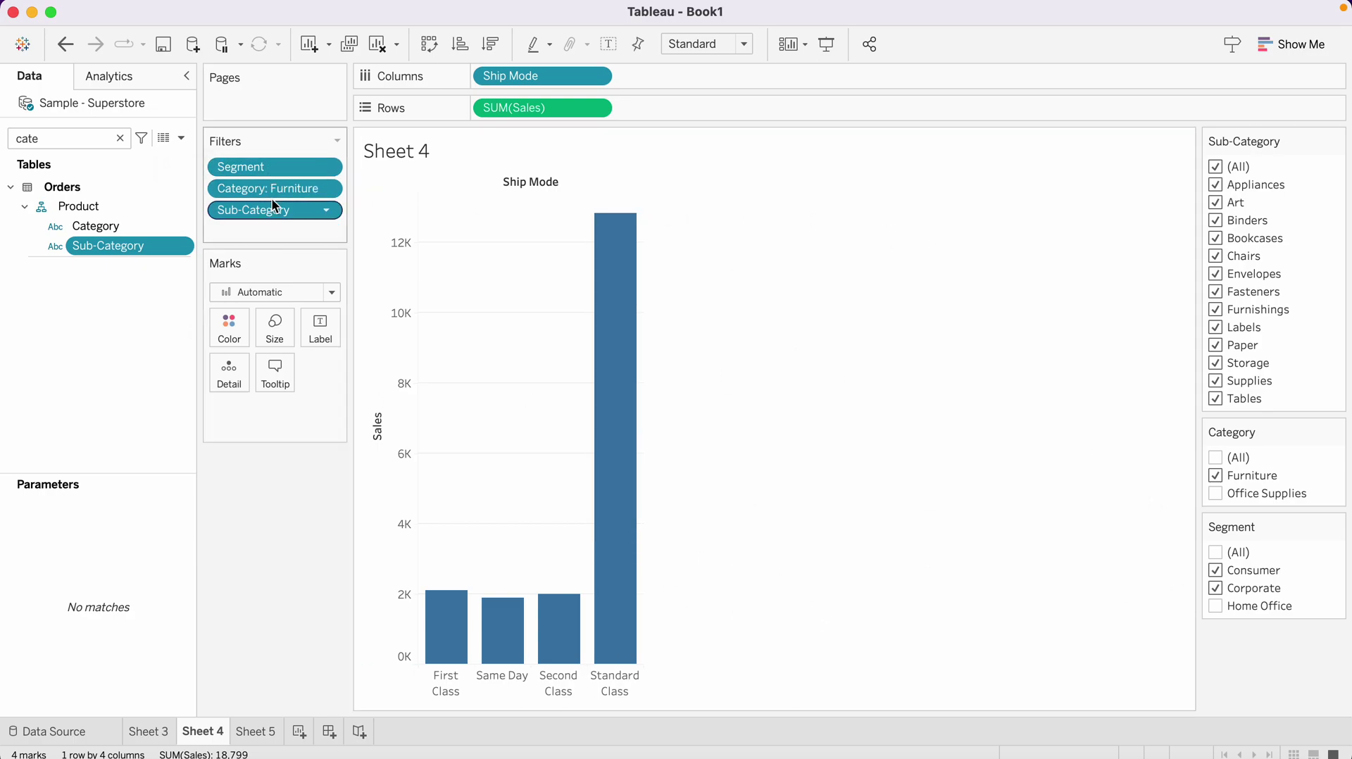
pyautogui.click(120, 138)
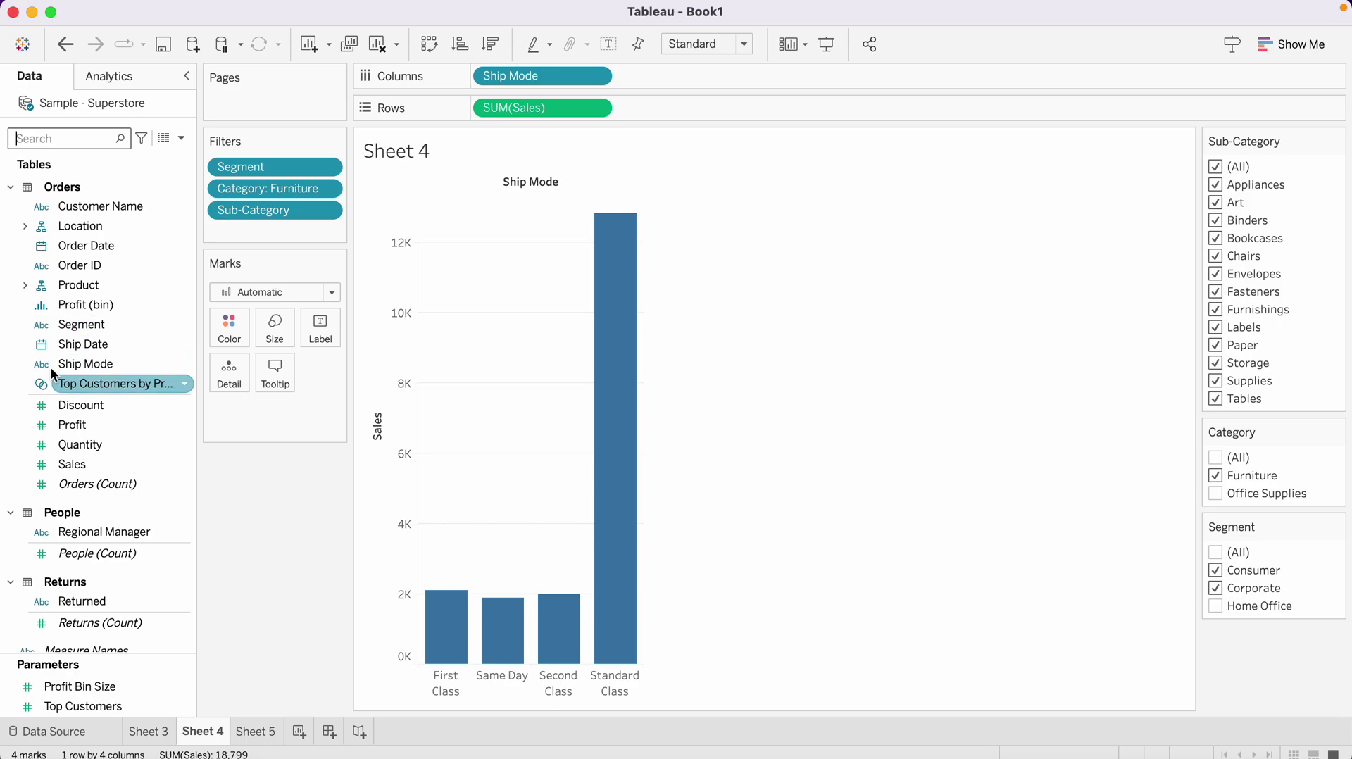
# Filter the sheet on Order Date by Month / Year using all values, and show that filter beside the chart.
pyautogui.moveTo(72, 250); pyautogui.dragTo(246, 230)
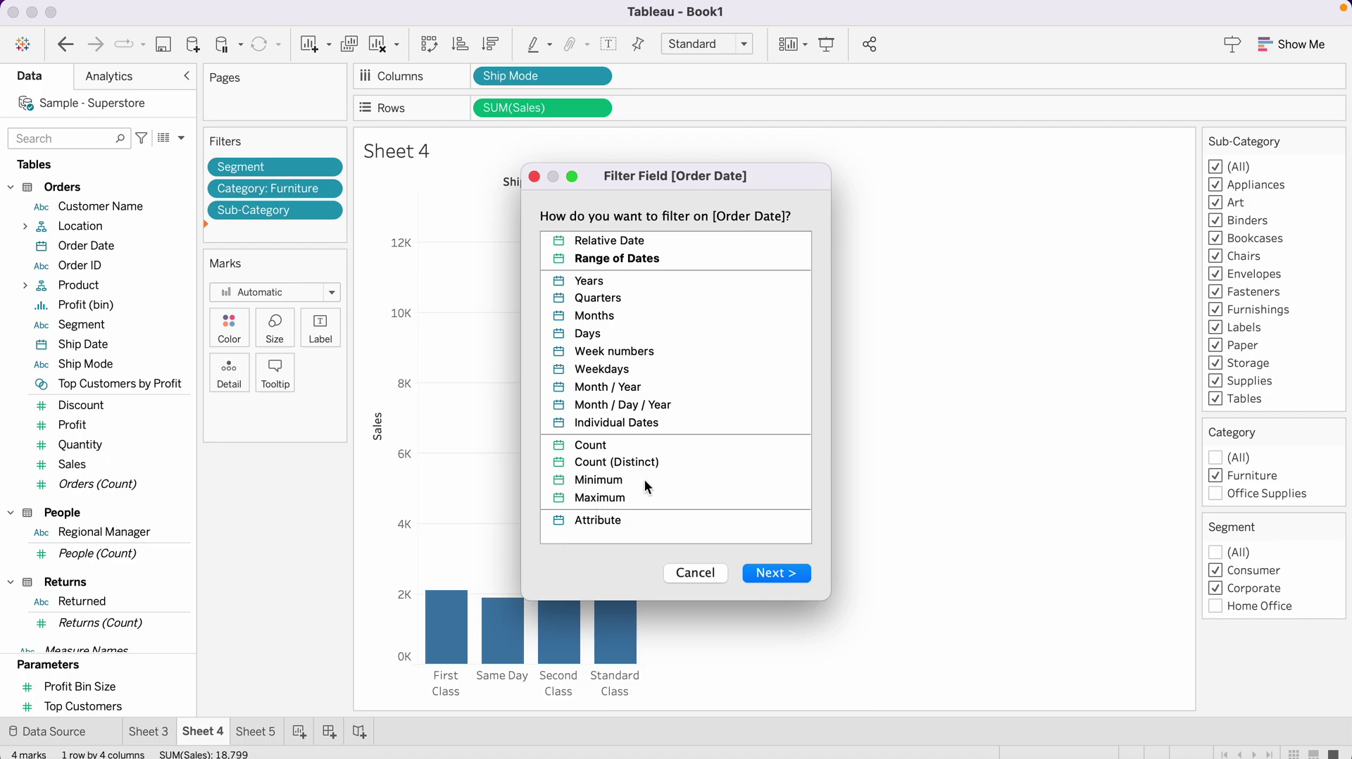
pyautogui.click(612, 387)
pyautogui.click(780, 573)
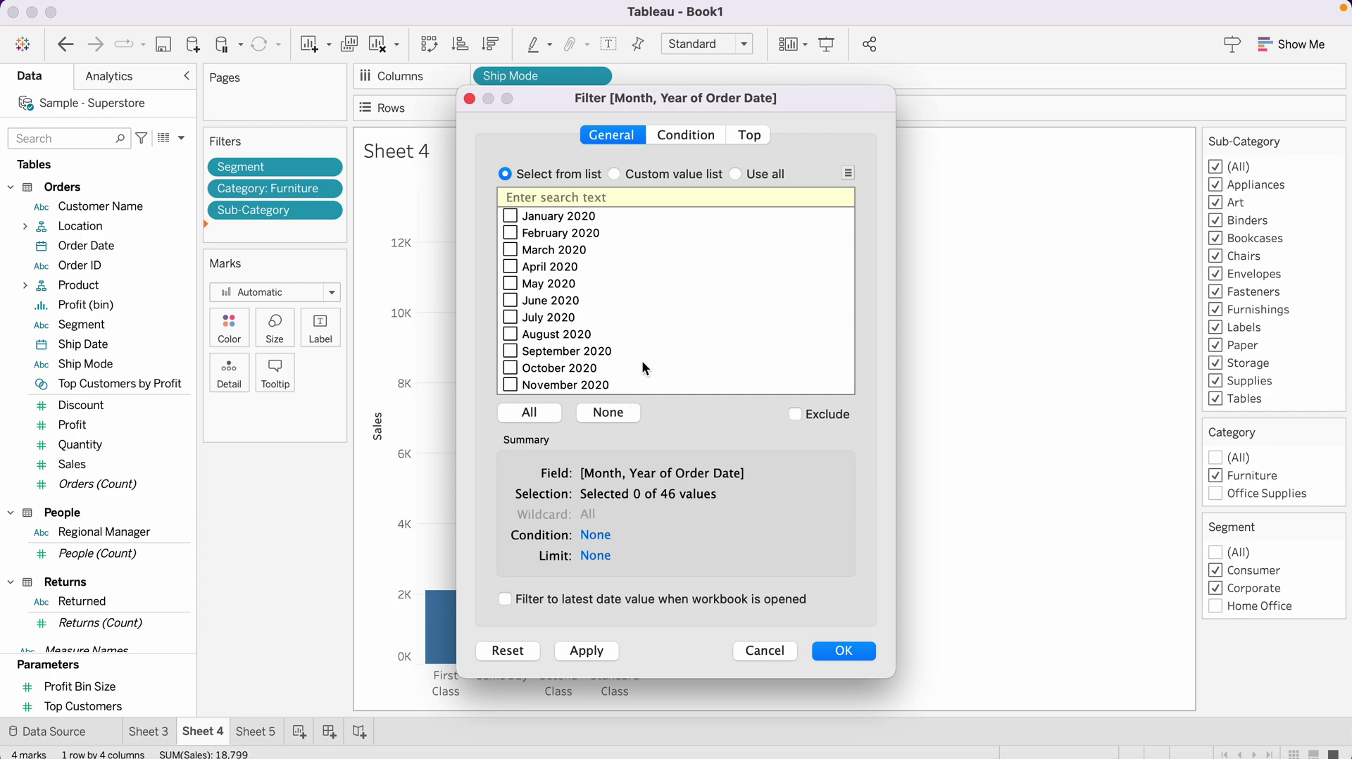
pyautogui.click(737, 175)
pyautogui.click(854, 650)
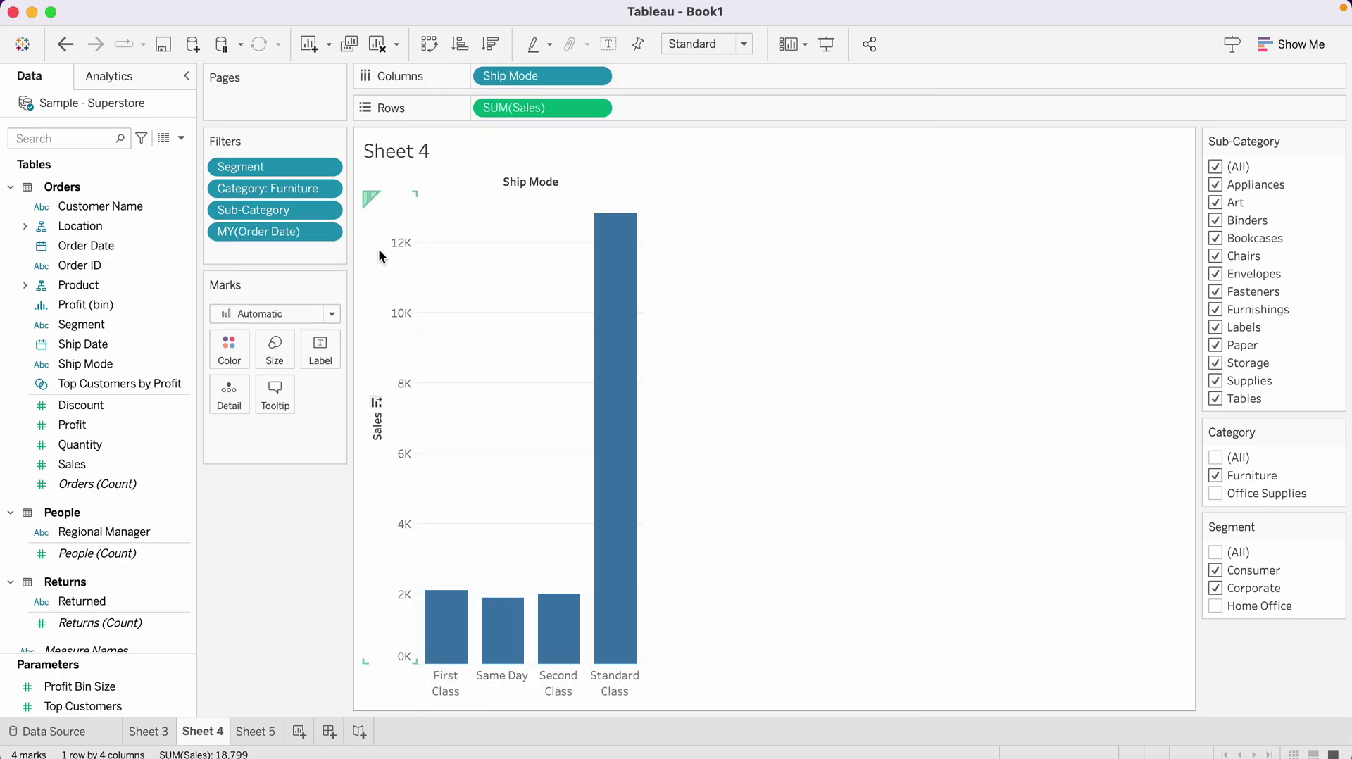
pyautogui.rightClick(293, 224)
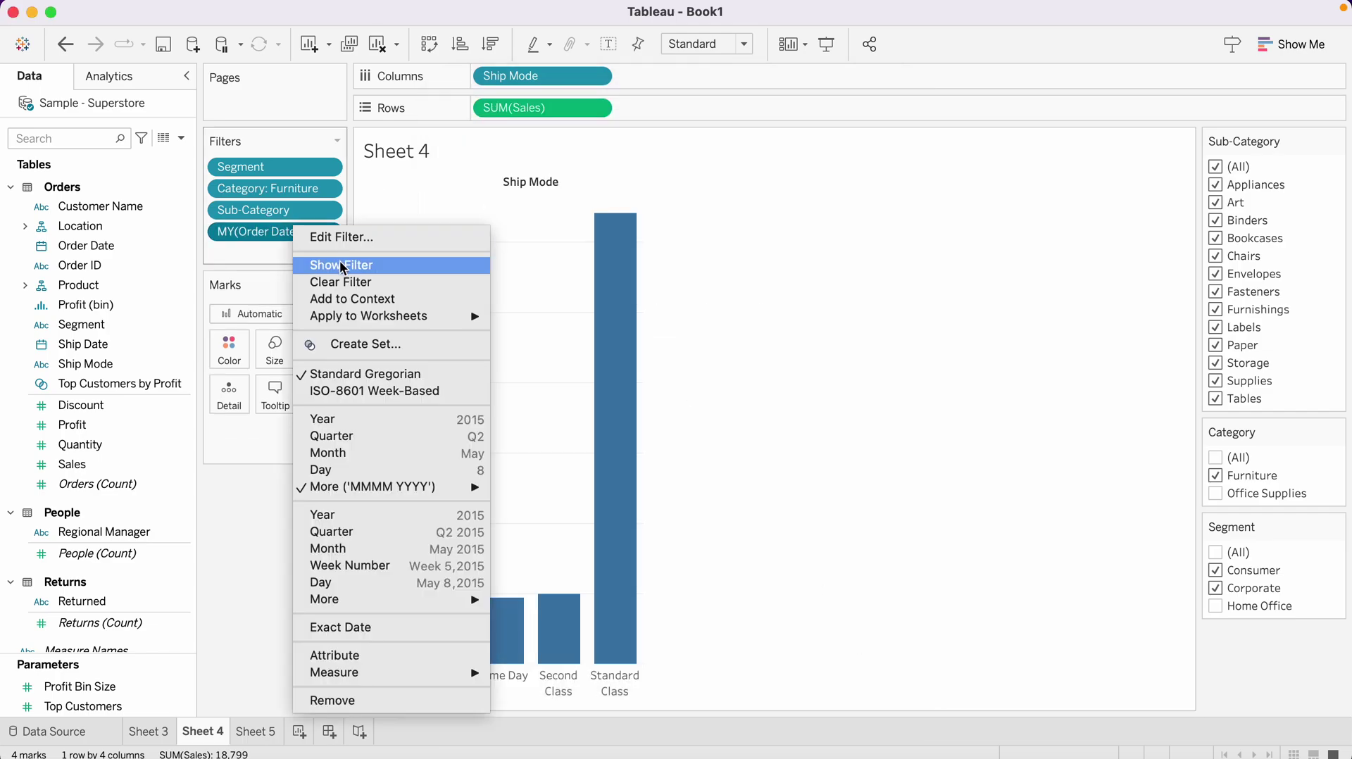
pyautogui.click(342, 266)
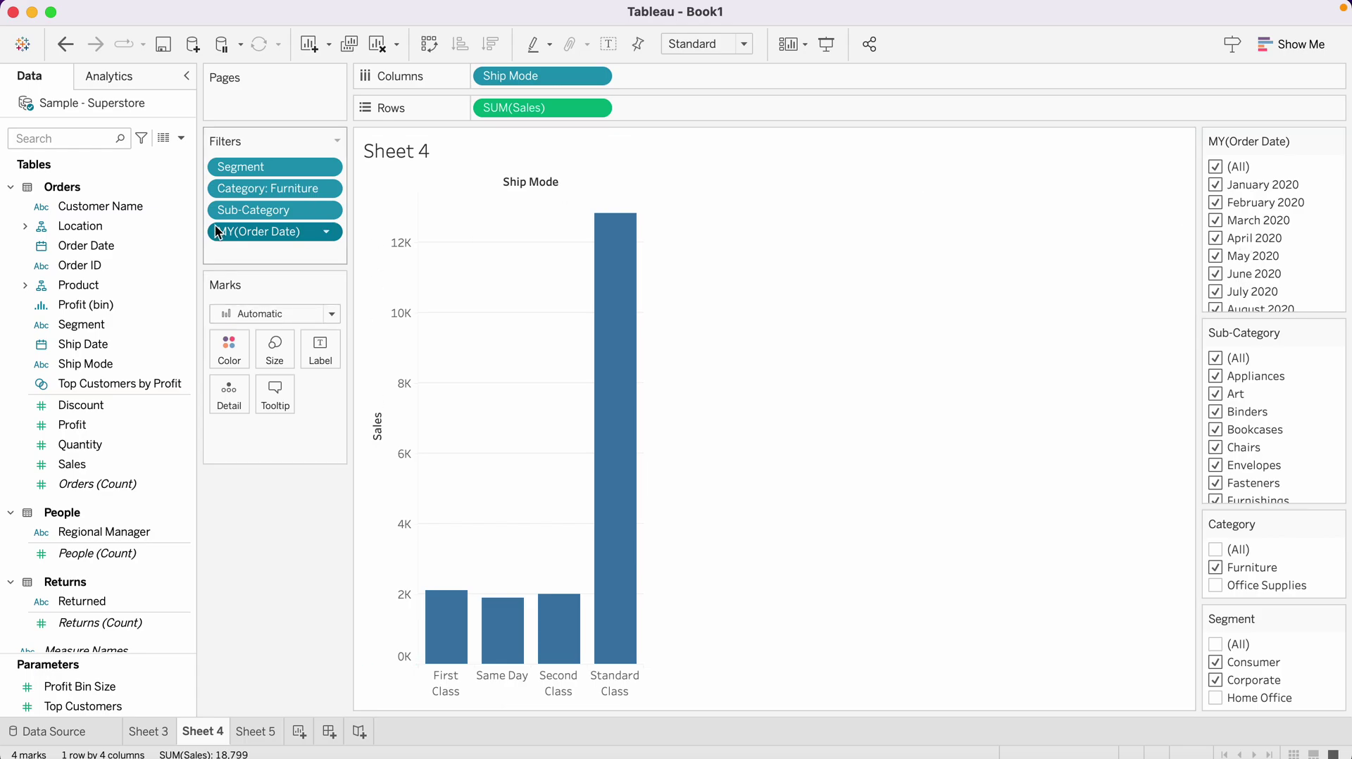
# Try showing the filter for Order Date directly from the field list.
pyautogui.click(81, 245)
pyautogui.moveTo(82, 243); pyautogui.dragTo(133, 241)
pyautogui.rightClick(133, 245)
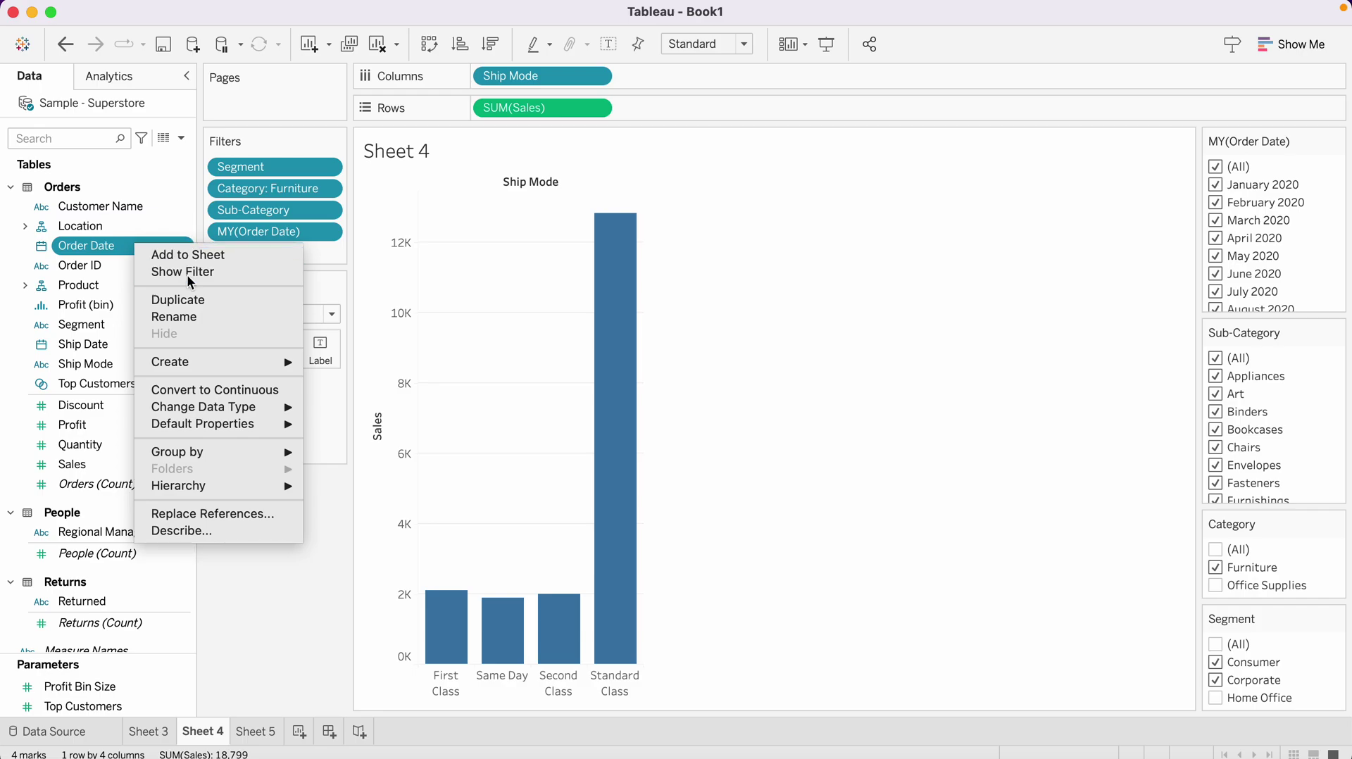
pyautogui.click(162, 271)
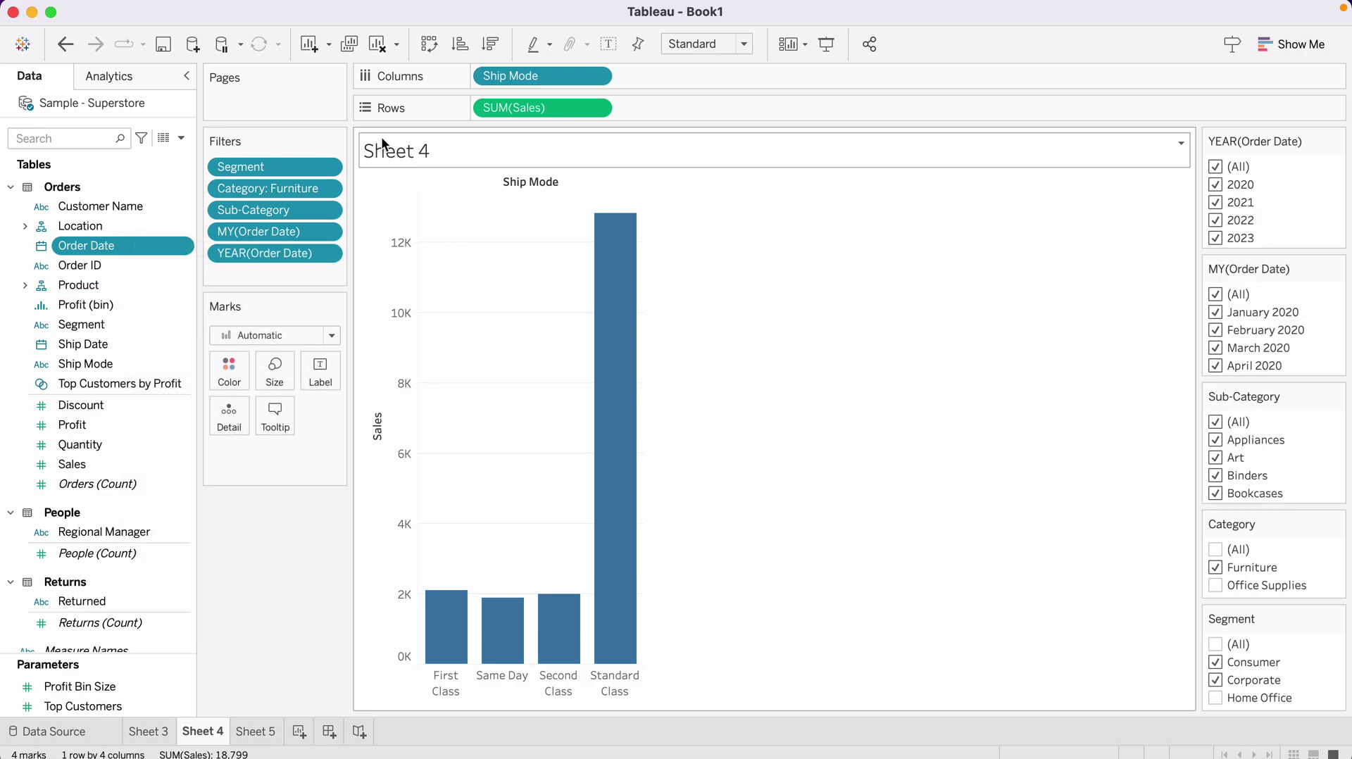
pyautogui.click(326, 254)
pyautogui.click(247, 258)
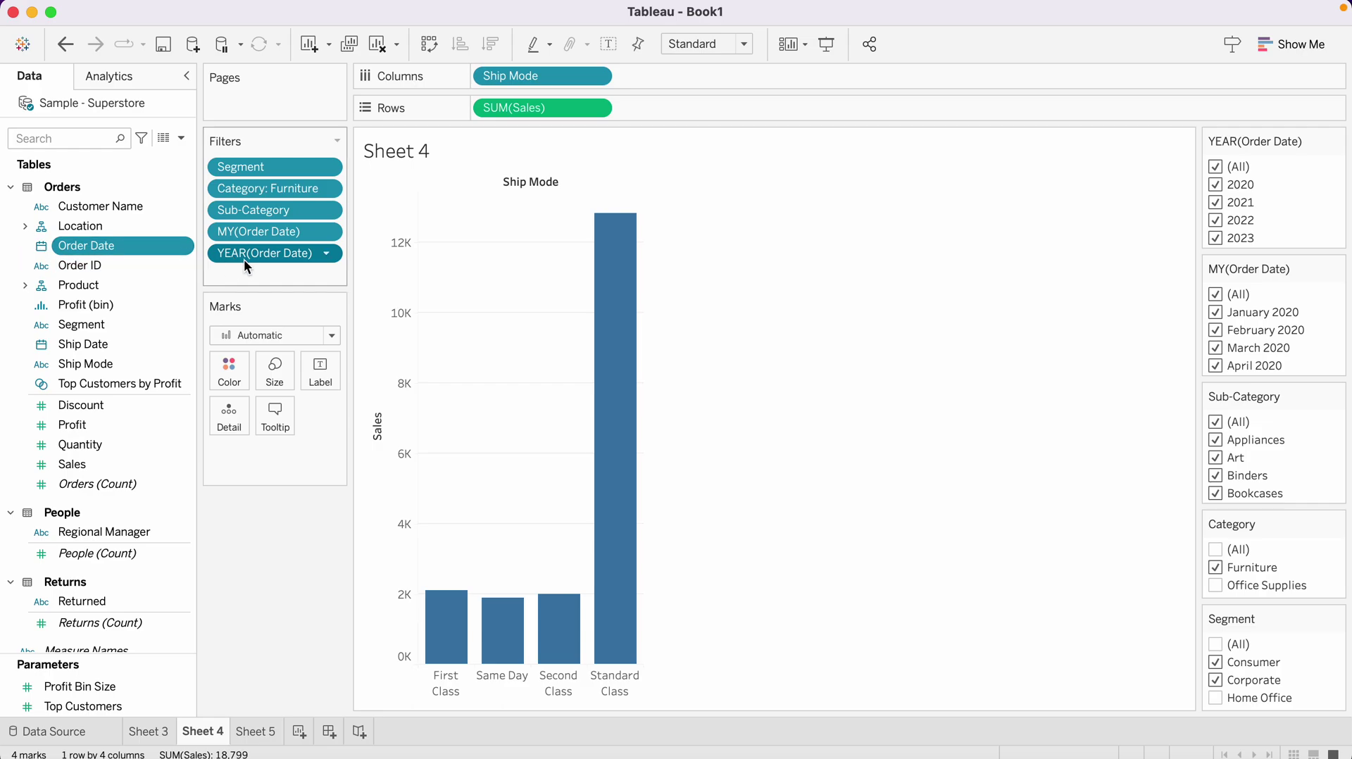
# Start another Order Date filter as a Range of Dates and try out the range's start slider.
pyautogui.moveTo(243, 259)
pyautogui.mouseDown()
pyautogui.moveTo(141, 221)
pyautogui.moveTo(235, 252)
pyautogui.mouseUp()
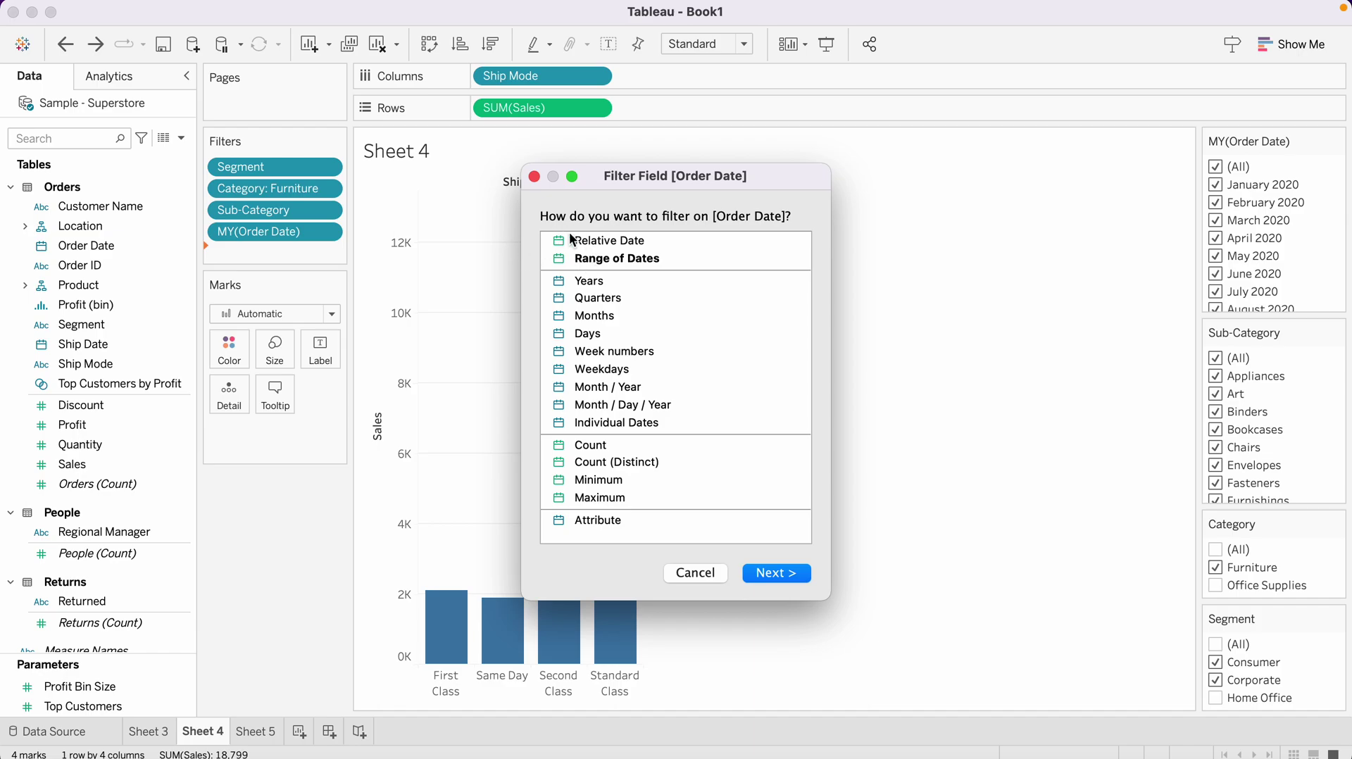
pyautogui.click(602, 260)
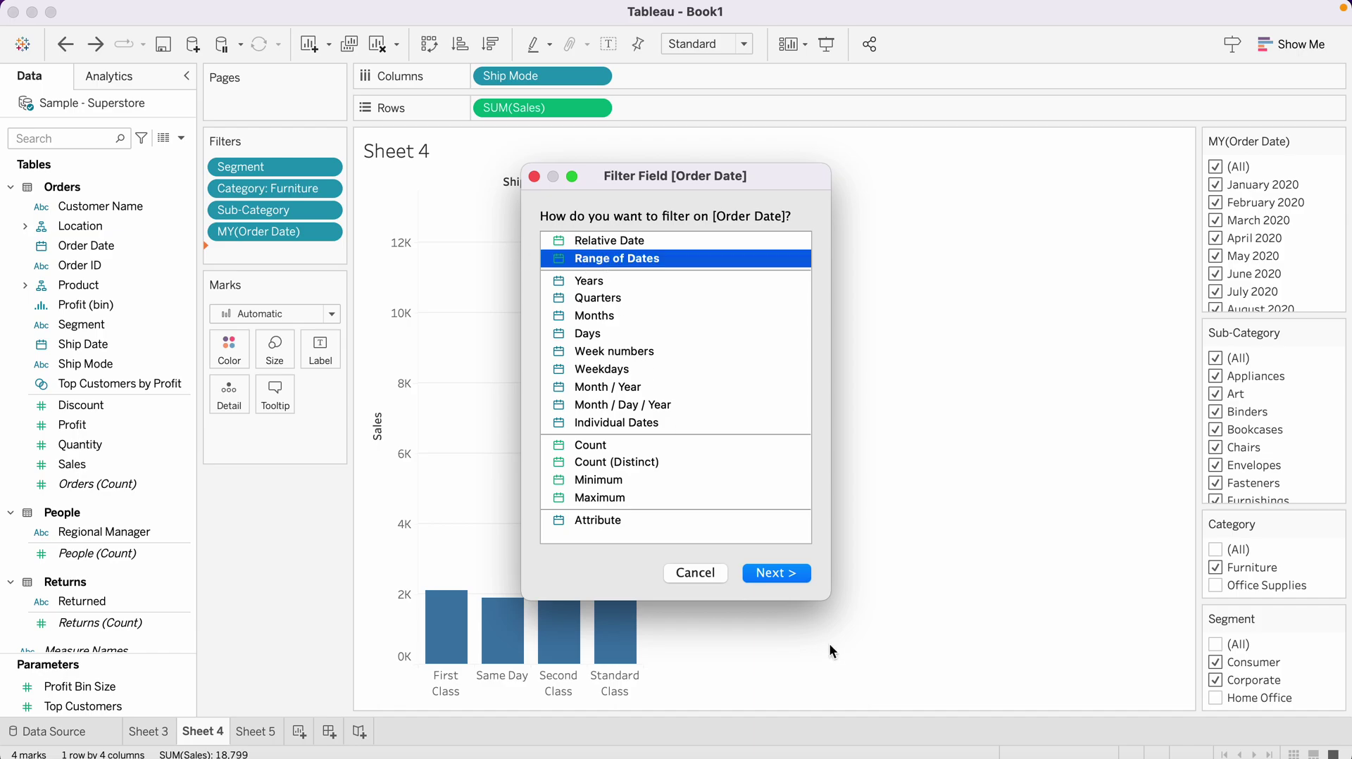
pyautogui.click(793, 569)
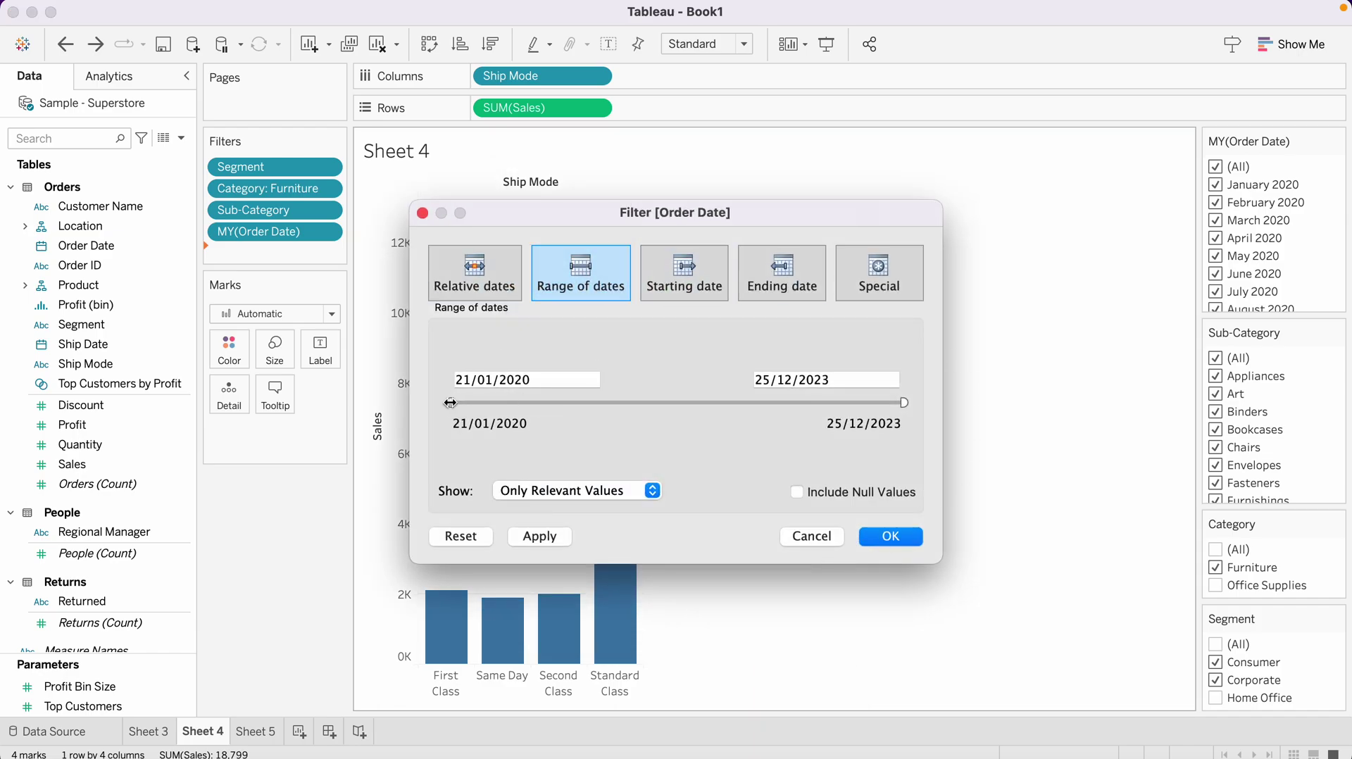
pyautogui.moveTo(450, 402); pyautogui.dragTo(307, 373)
# Look through the starting, ending and special date options, and apply a relative date filter for Yesterday.
pyautogui.click(682, 281)
pyautogui.click(783, 280)
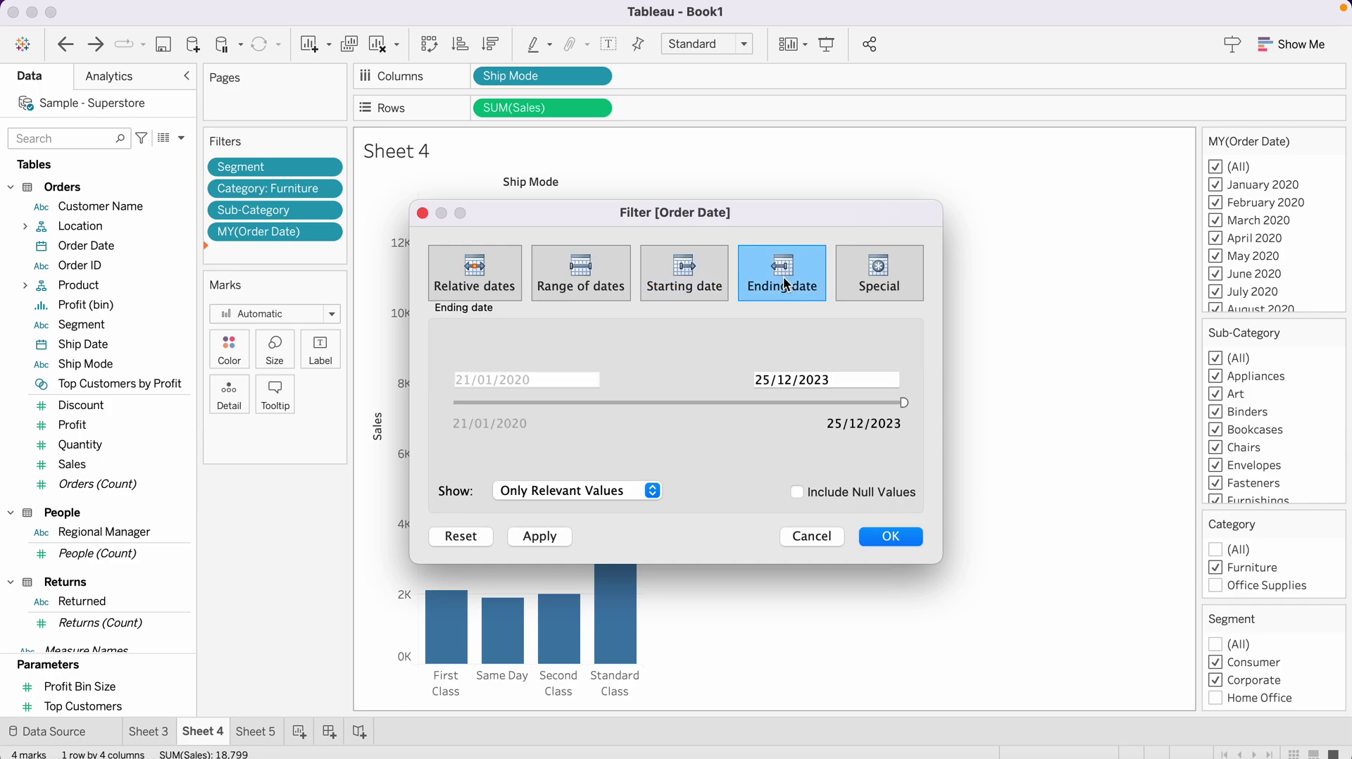
pyautogui.click(897, 294)
pyautogui.click(470, 291)
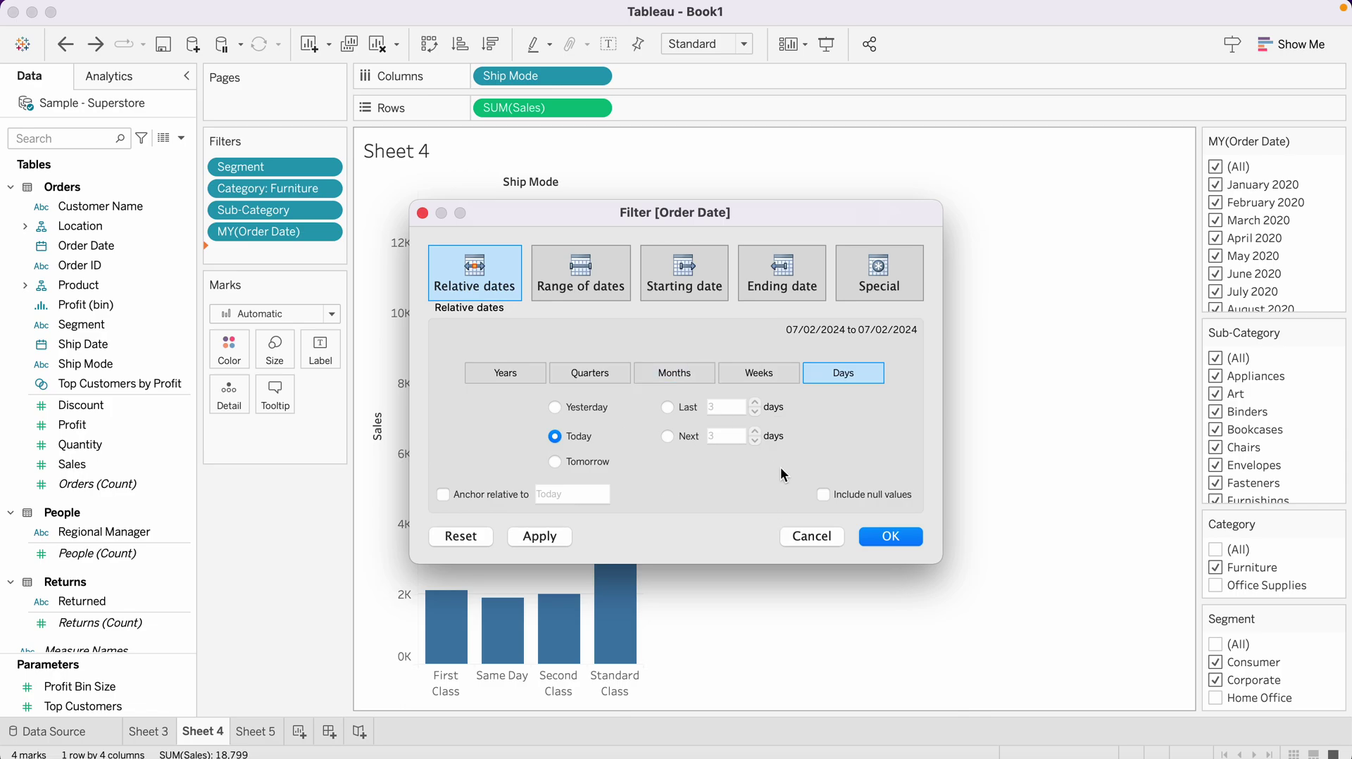
pyautogui.click(556, 407)
pyautogui.click(898, 536)
# Show a measure filter for Orders (Count) on the sheet.
pyautogui.click(103, 408)
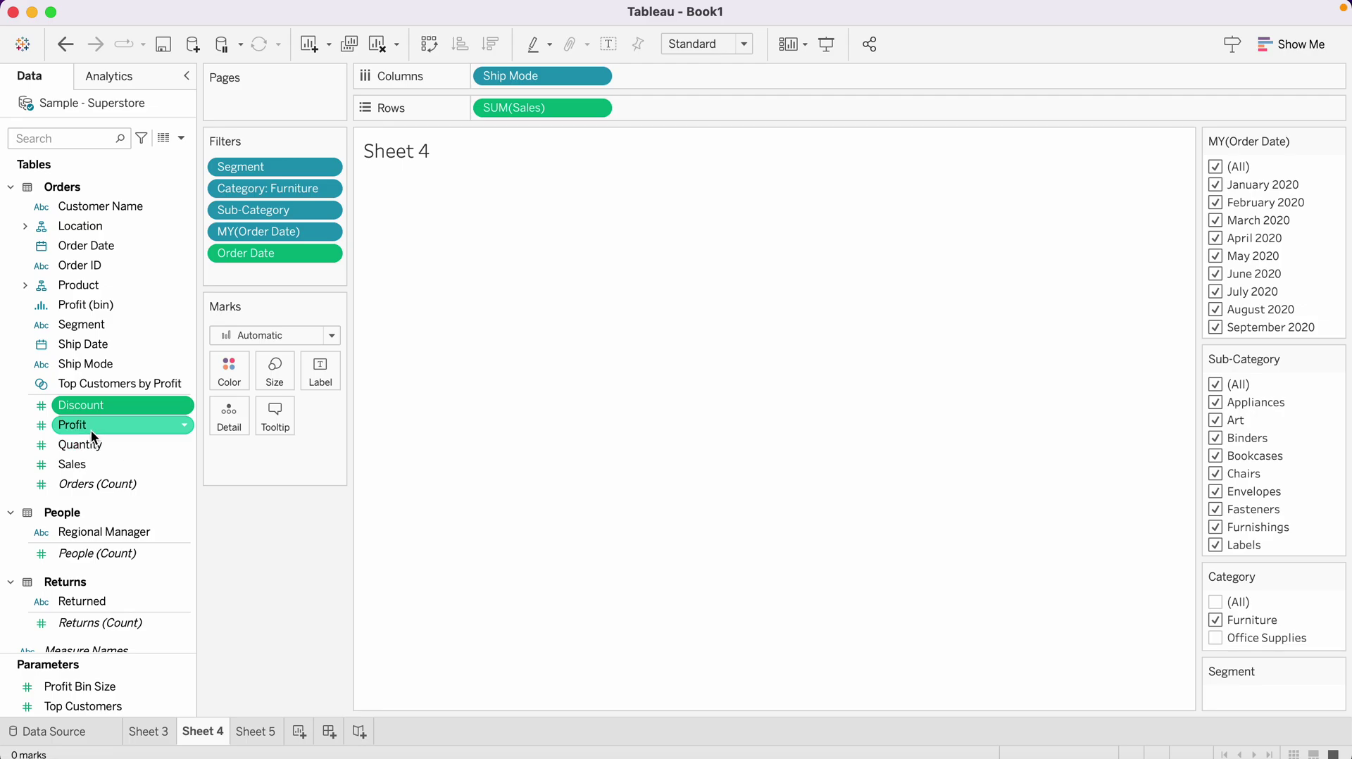
pyautogui.rightClick(91, 431)
pyautogui.click(76, 468)
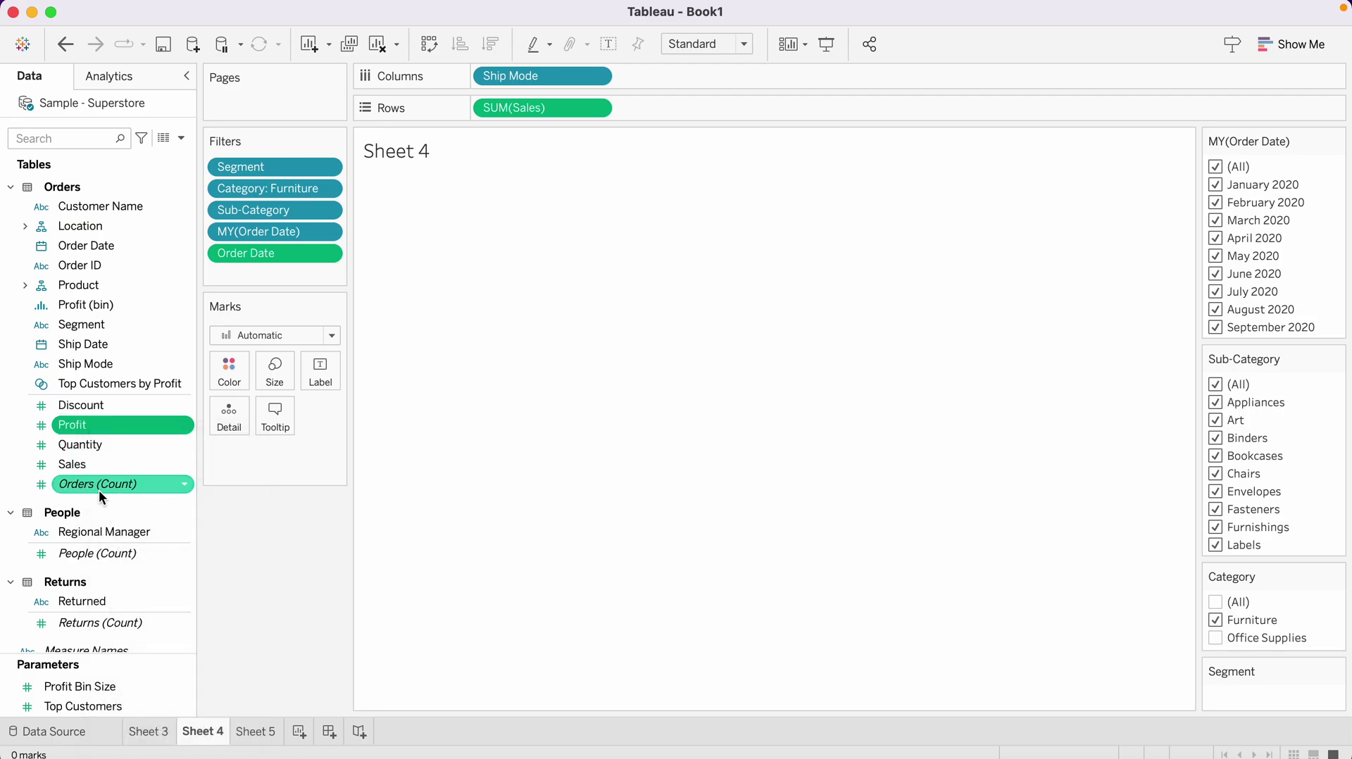
pyautogui.rightClick(98, 489)
pyautogui.click(145, 520)
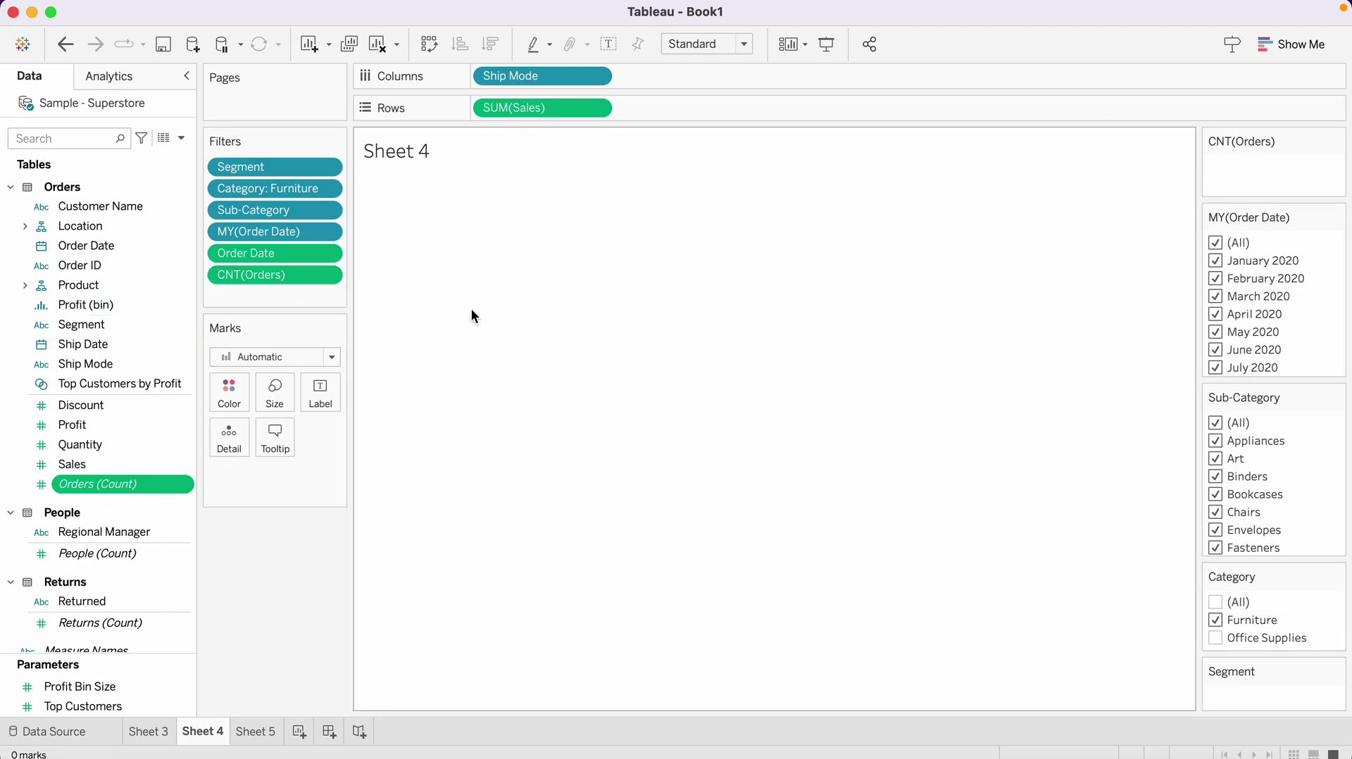
# Review the range settings of the Orders count filter and accept them as they are.
pyautogui.rightClick(326, 276)
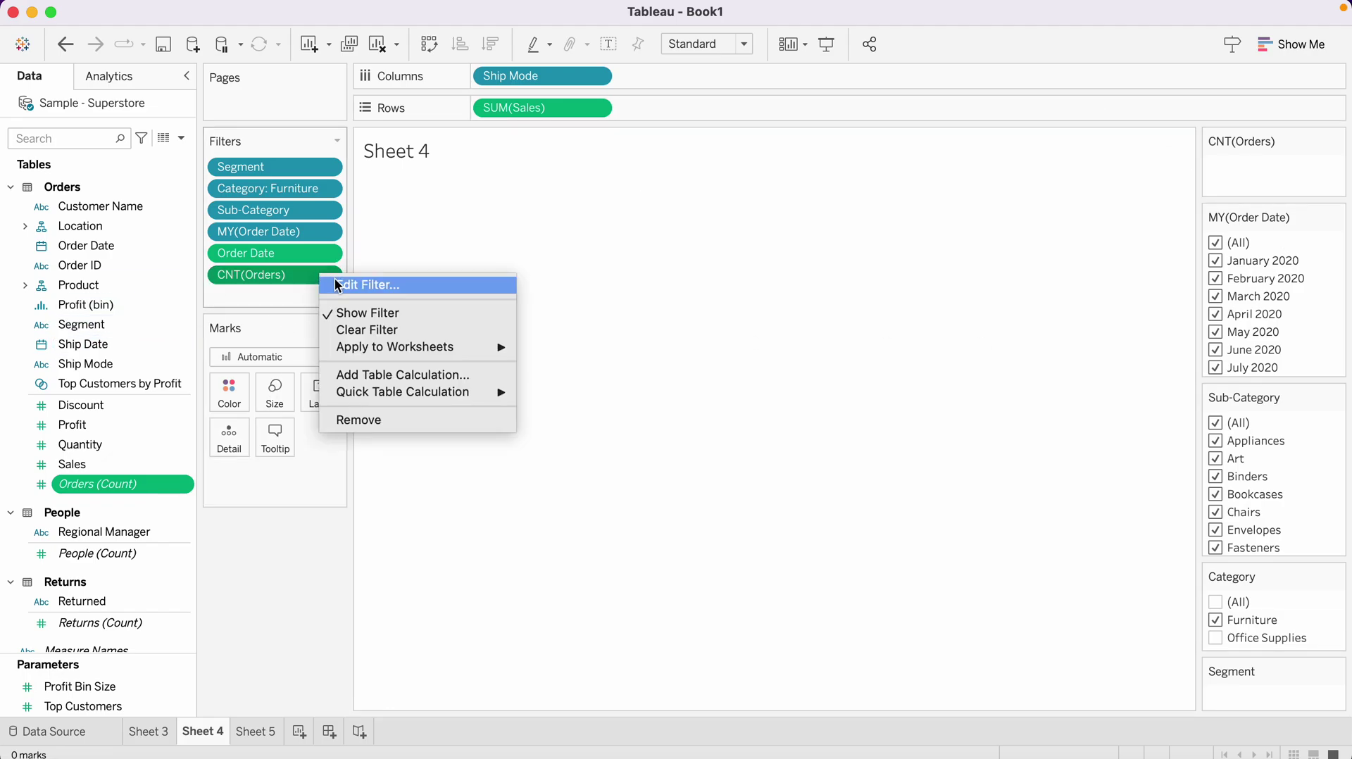
pyautogui.click(338, 285)
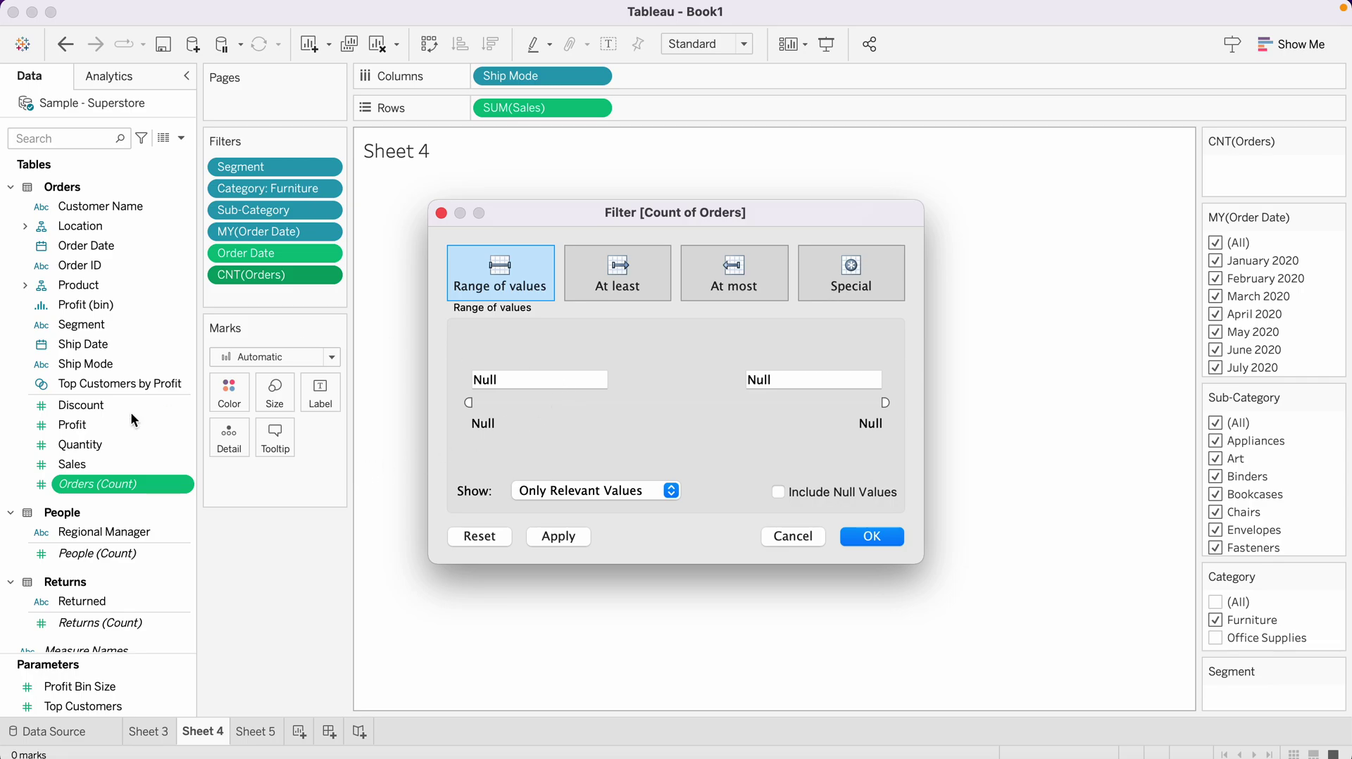
pyautogui.click(871, 538)
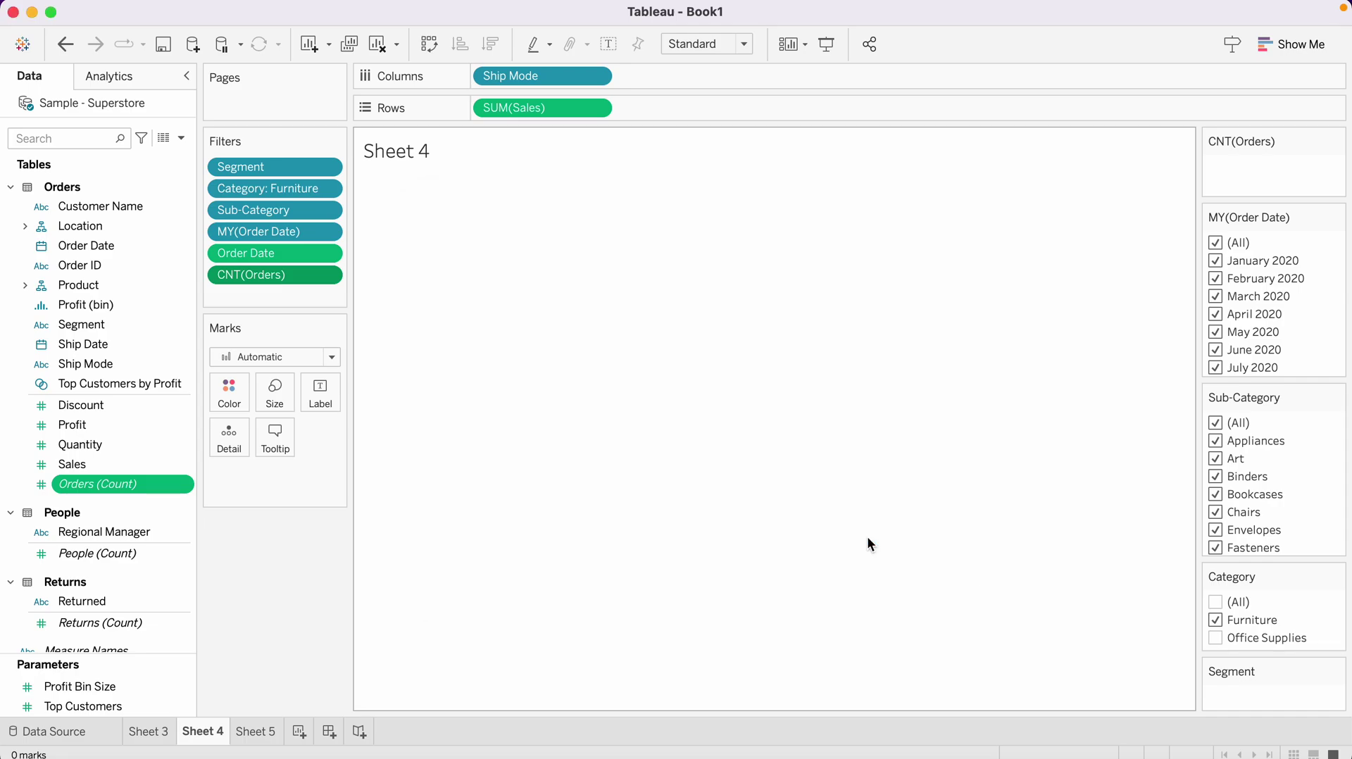
# Switch to the Tableau Fundamentals presentation in PowerPoint and open the Assignment slide.
pyautogui.click(874, 756)
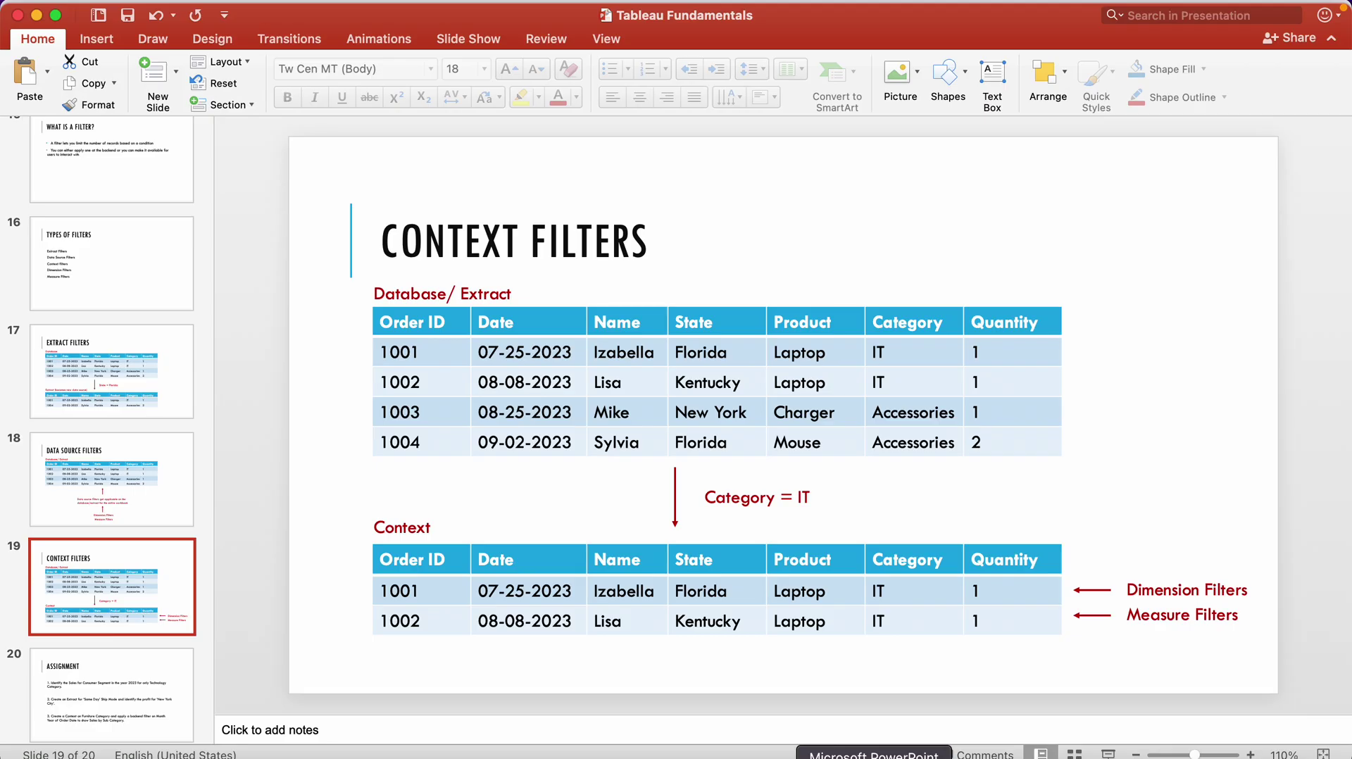
pyautogui.click(107, 676)
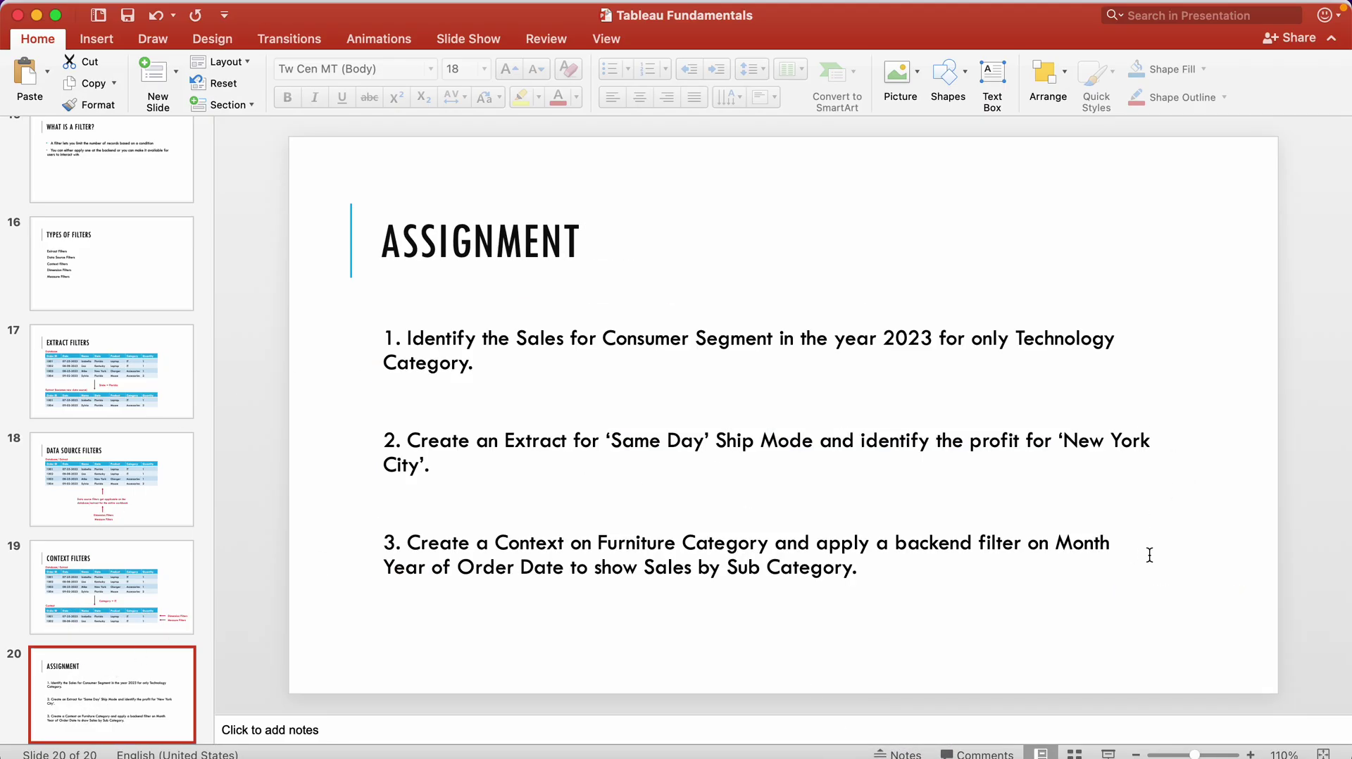